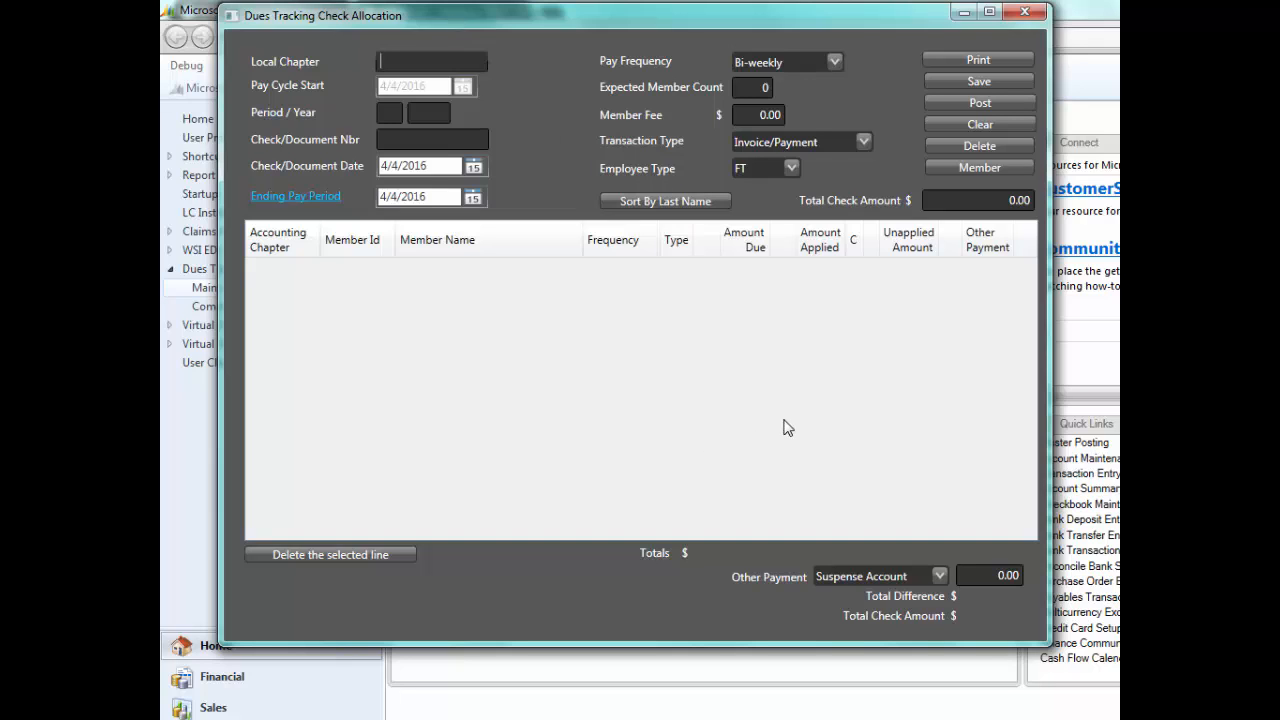
- Load local chapter 1023.12 for period 2 of 2017, assigning the detail from its last posted transaction
text(1023.12)
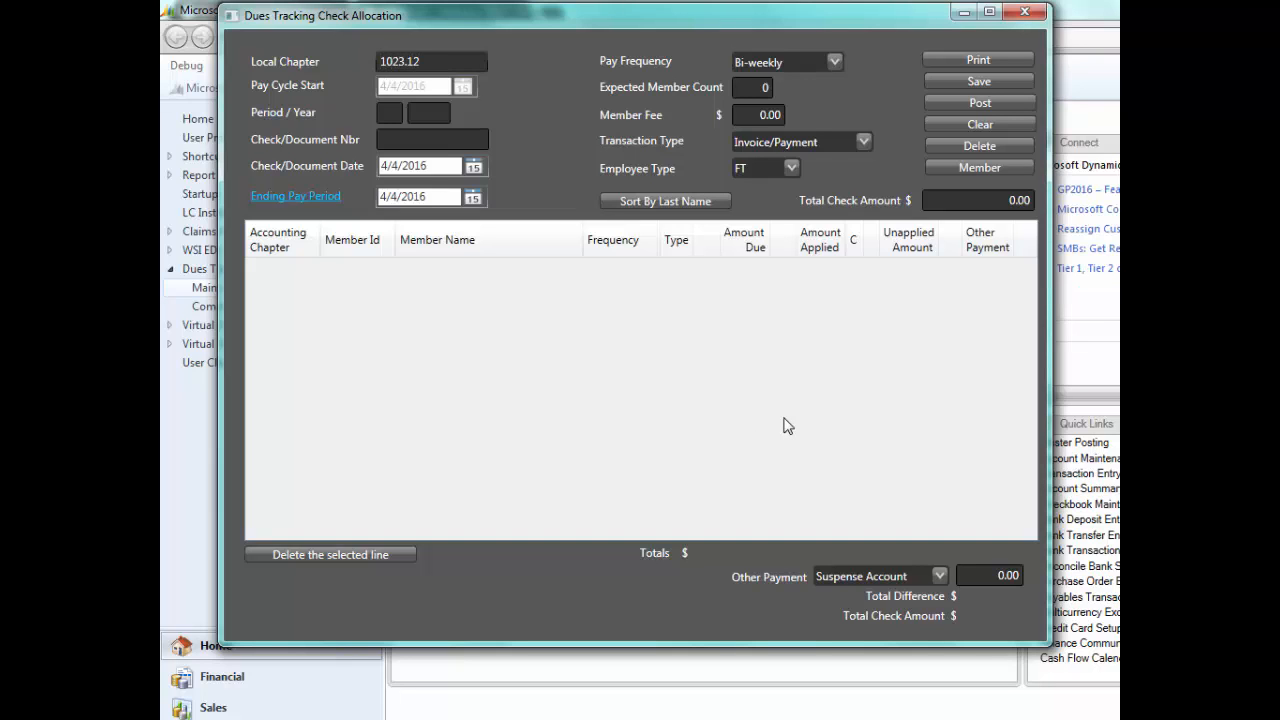
key(Tab)
text(2)
key(Tab)
text(2017)
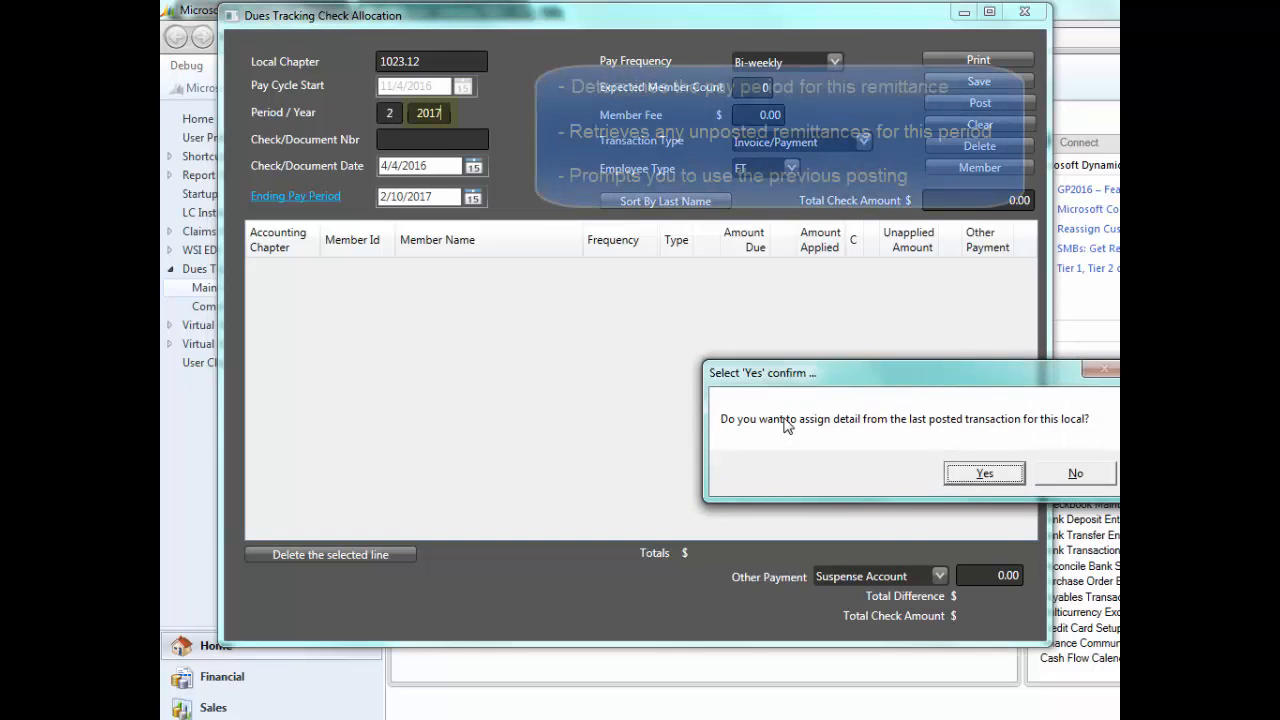
drag(948, 376, 651, 297)
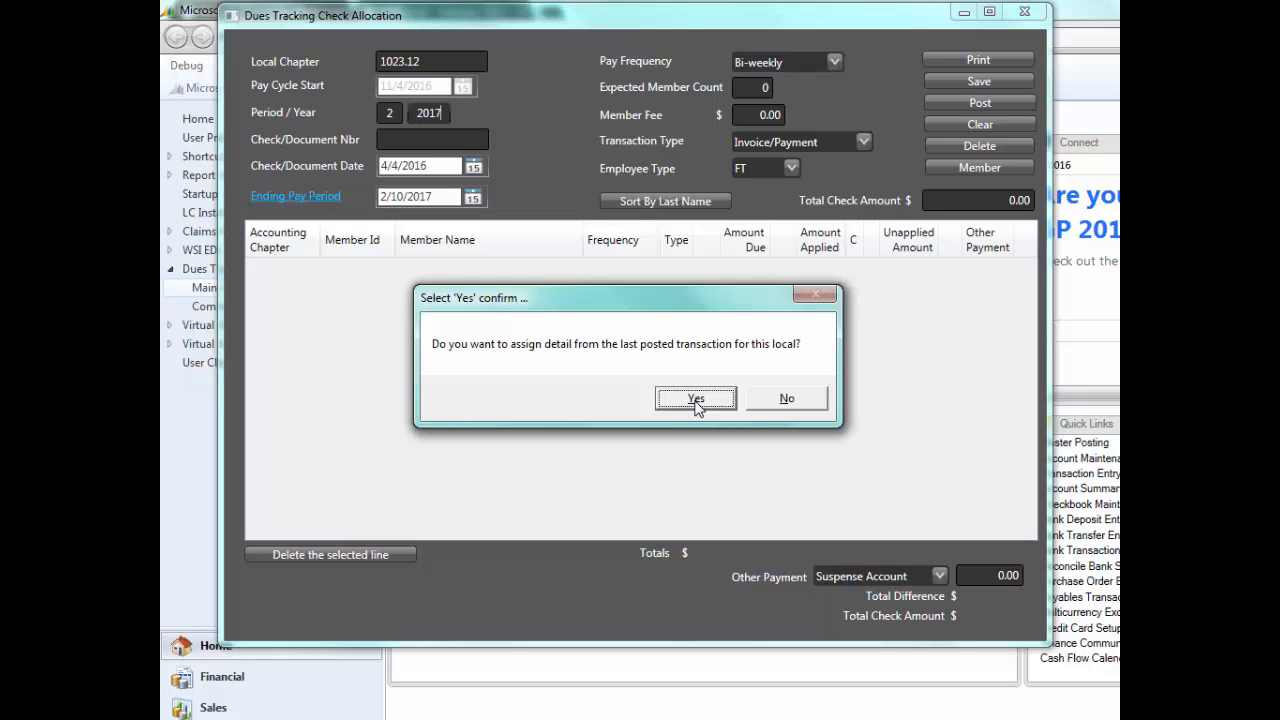
click(696, 399)
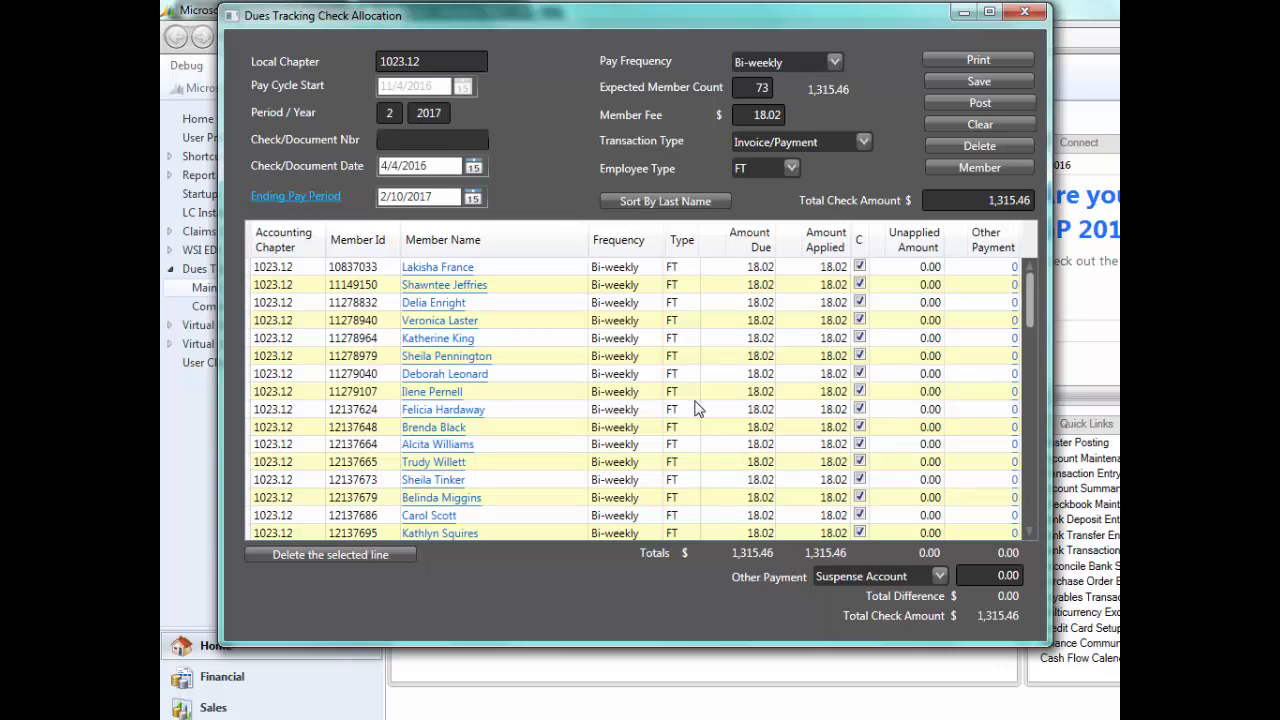
- Enter T1000107 as the check/document number and 4/4/2017 as the check/document date
text(T1000107)
key(Tab)
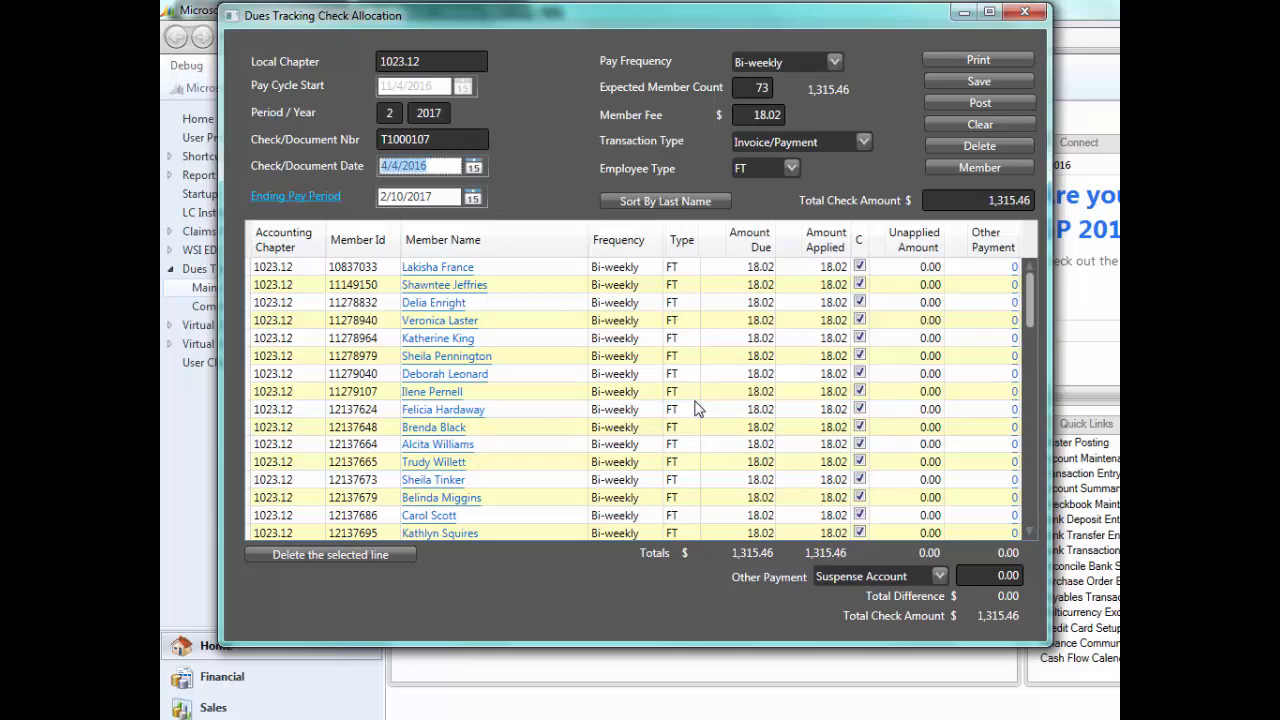
text(4/)
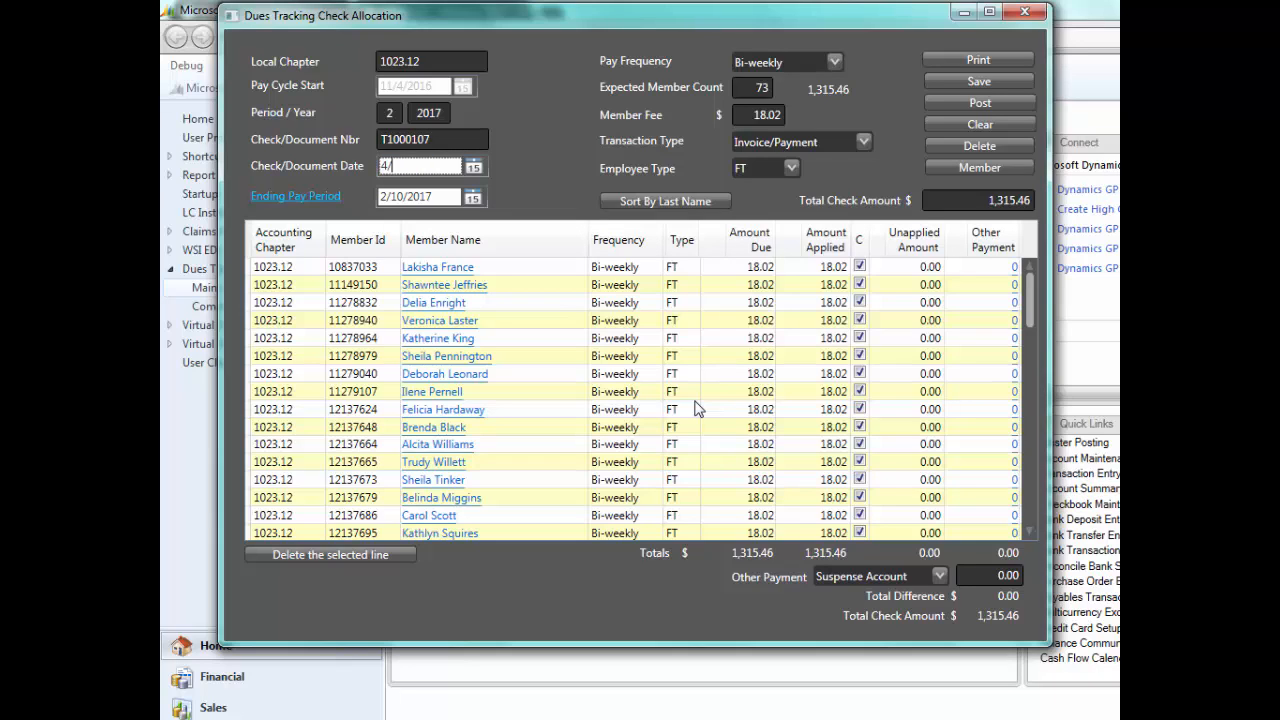
text(4/2017)
key(Tab)
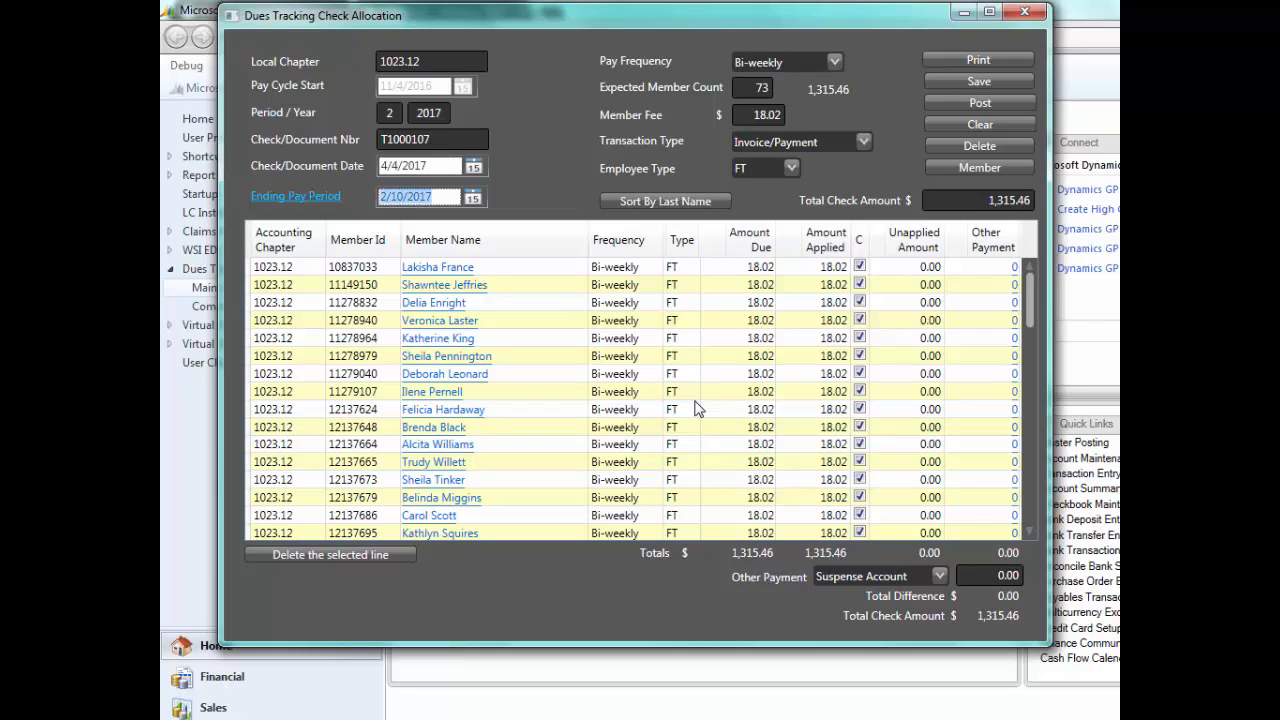
- Keep the ending pay period date and set the total check amount to 1326.21
key(Tab)
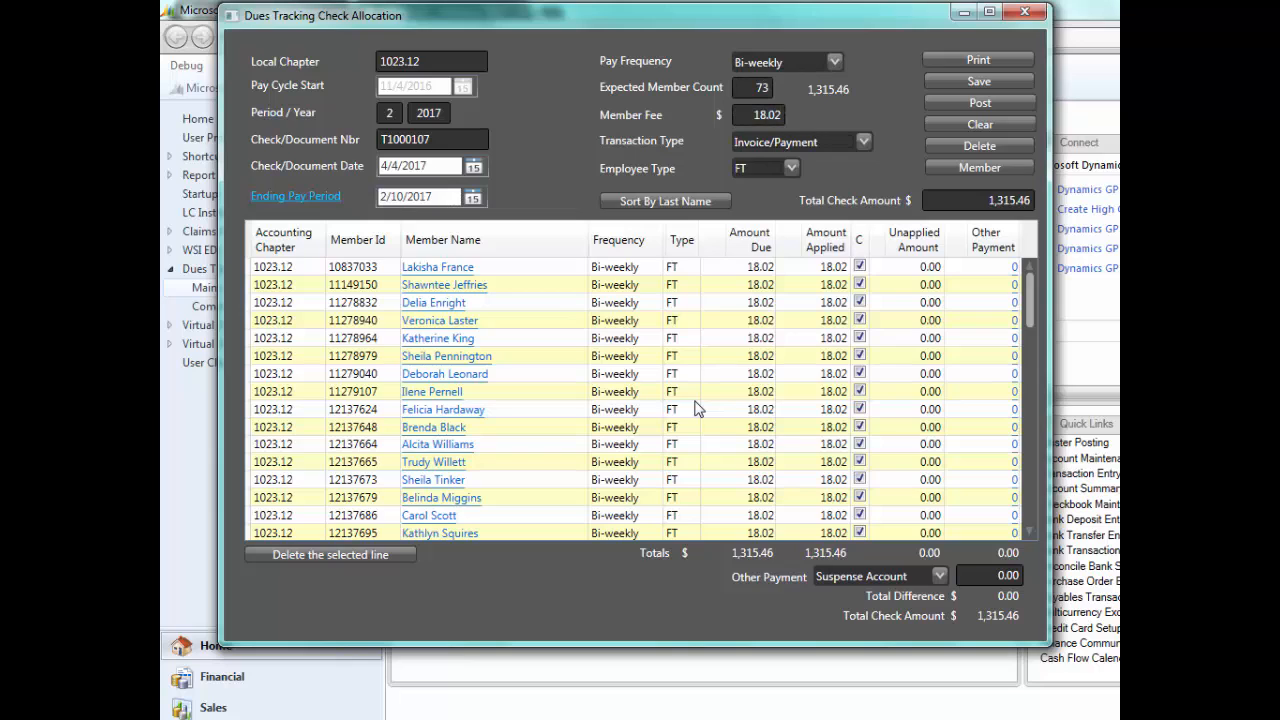
key(Tab)
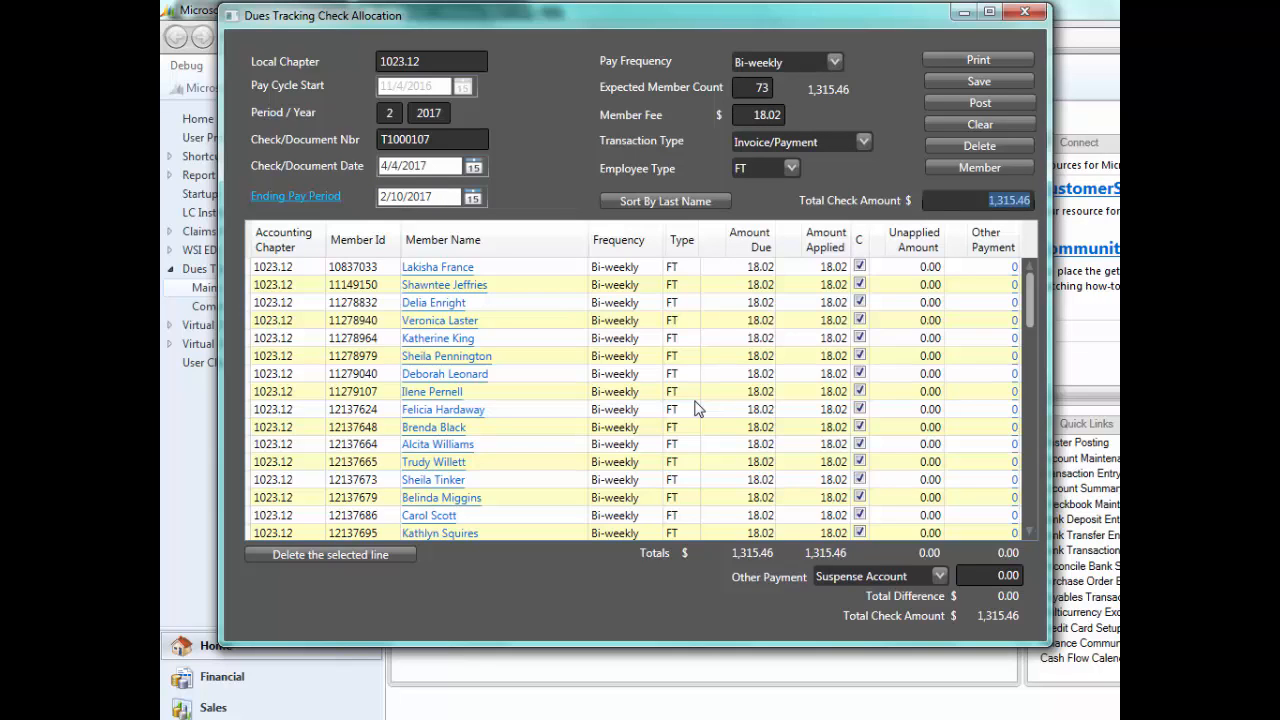
text(1326.21)
key(Tab)
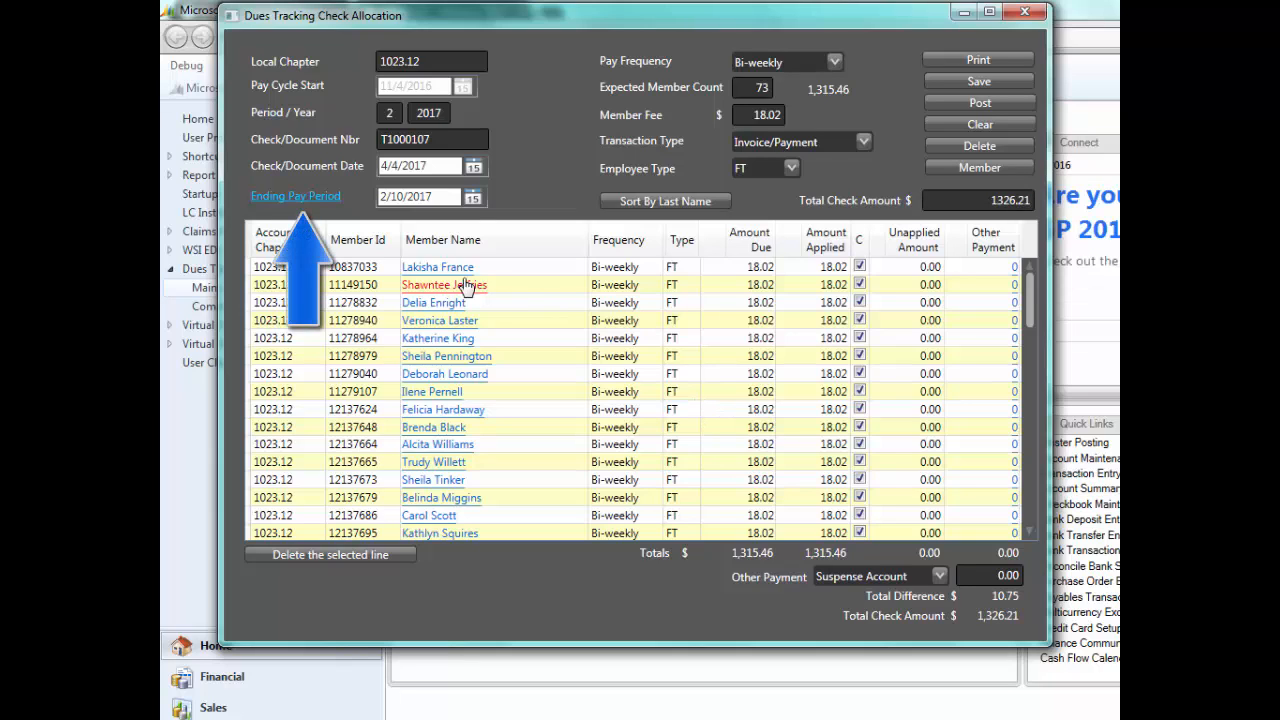
- View the chapter's ending pay period calendar and compare the pay dates marked in January and February 2017
click(310, 197)
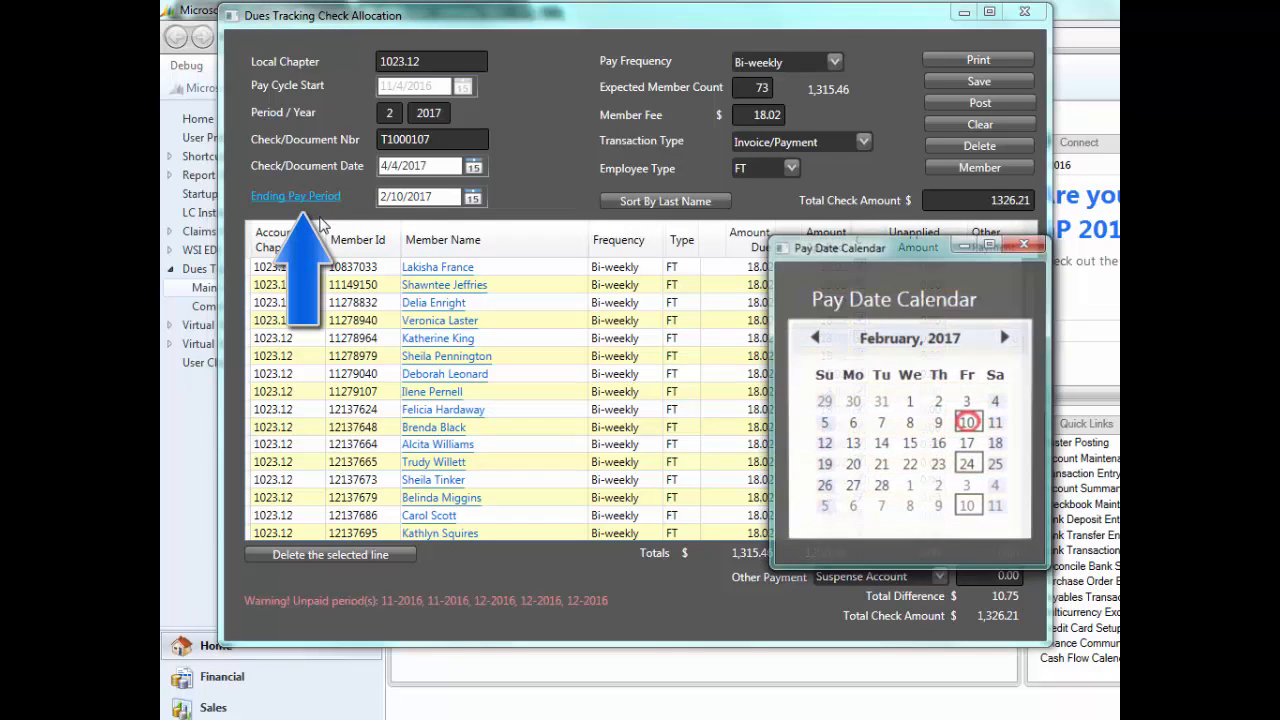
drag(889, 250, 624, 182)
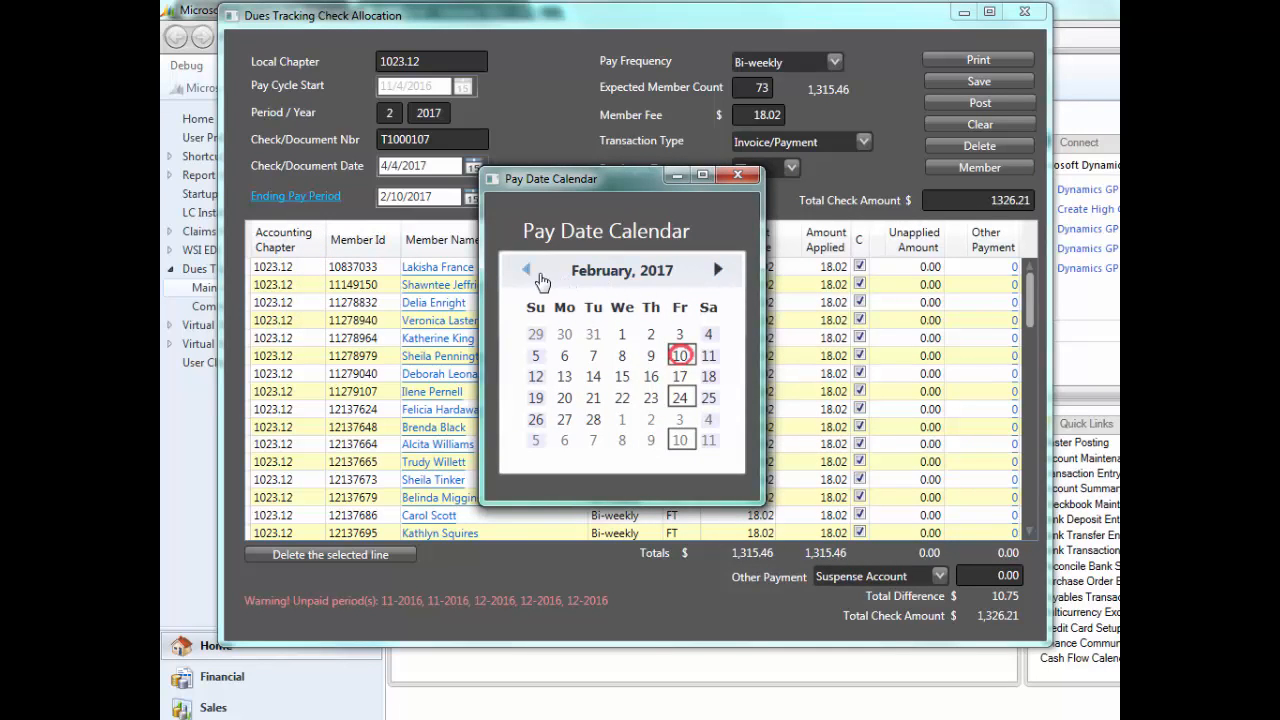
click(529, 272)
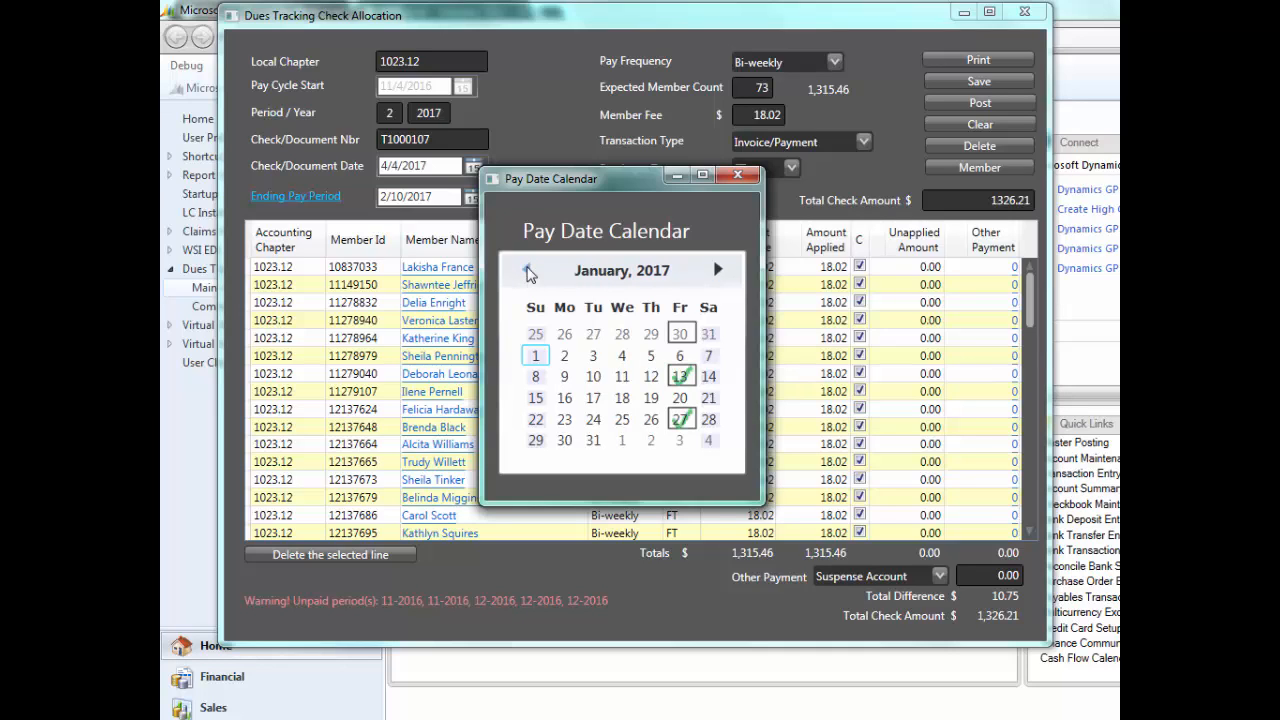
click(718, 272)
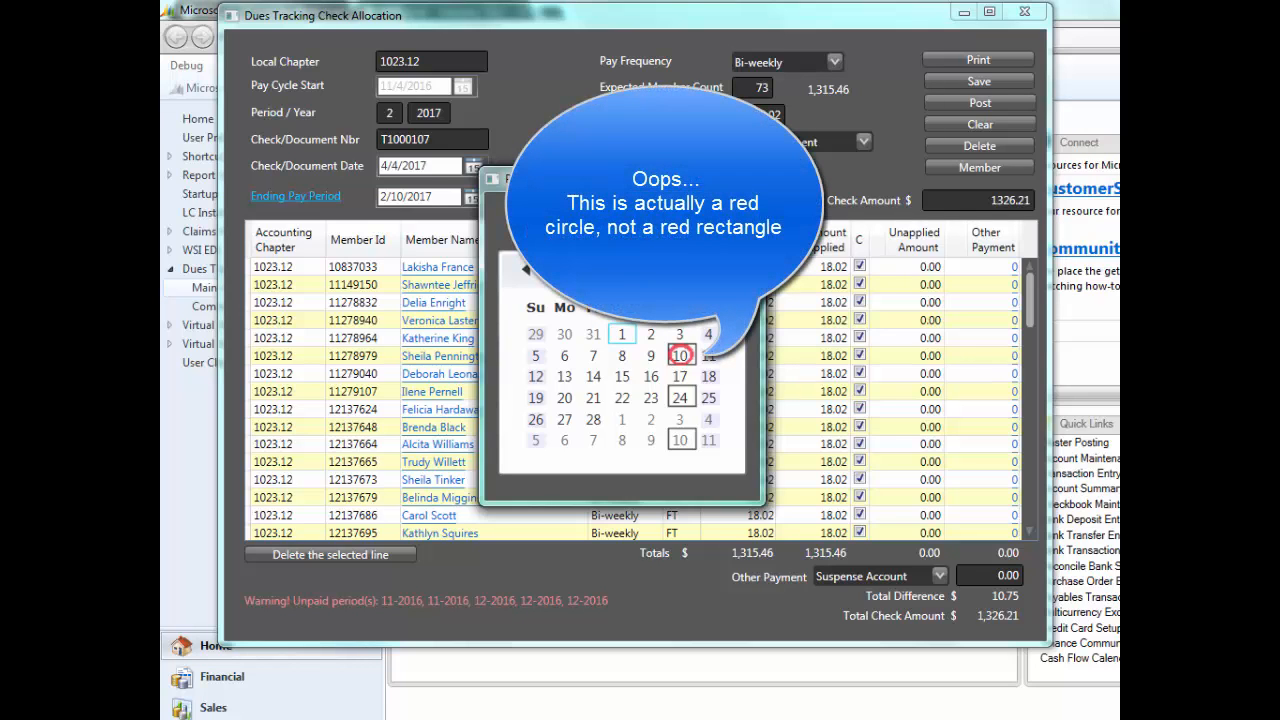
click(526, 272)
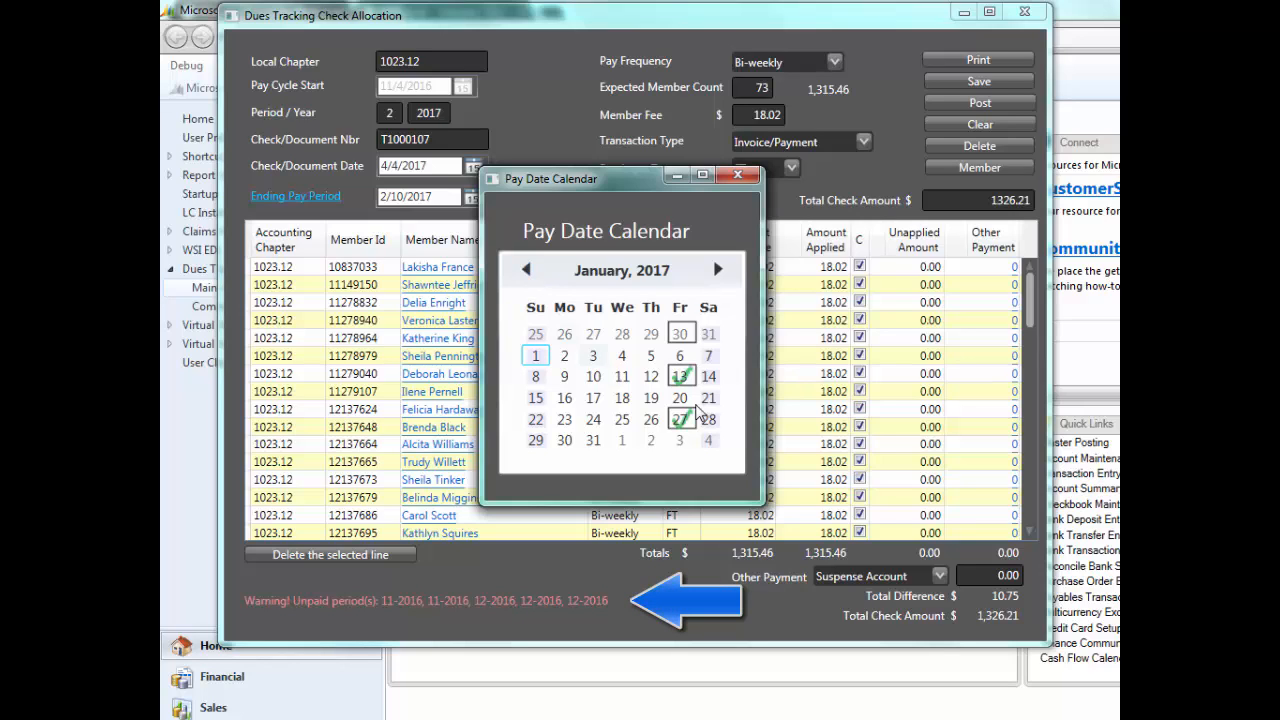
- Examine the posted payment for the January 13, 2017 pay date, and close the inquiry and the calendar
click(683, 377)
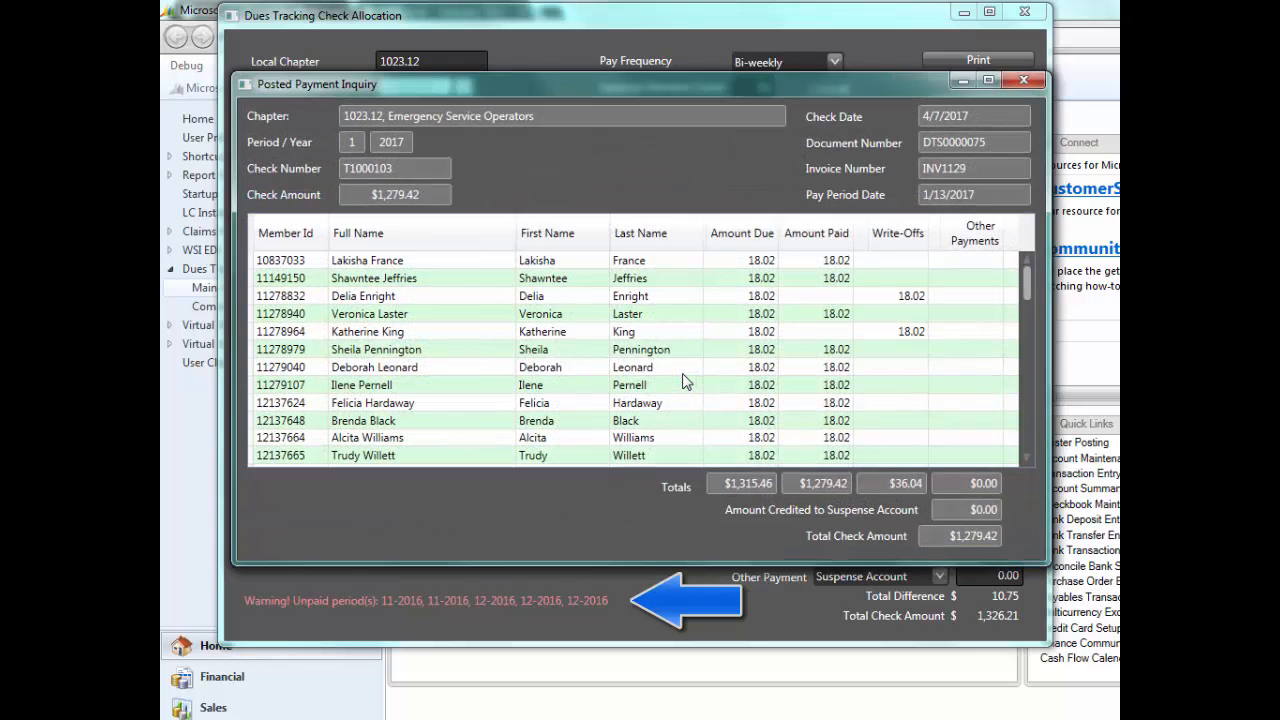
drag(737, 82, 729, 79)
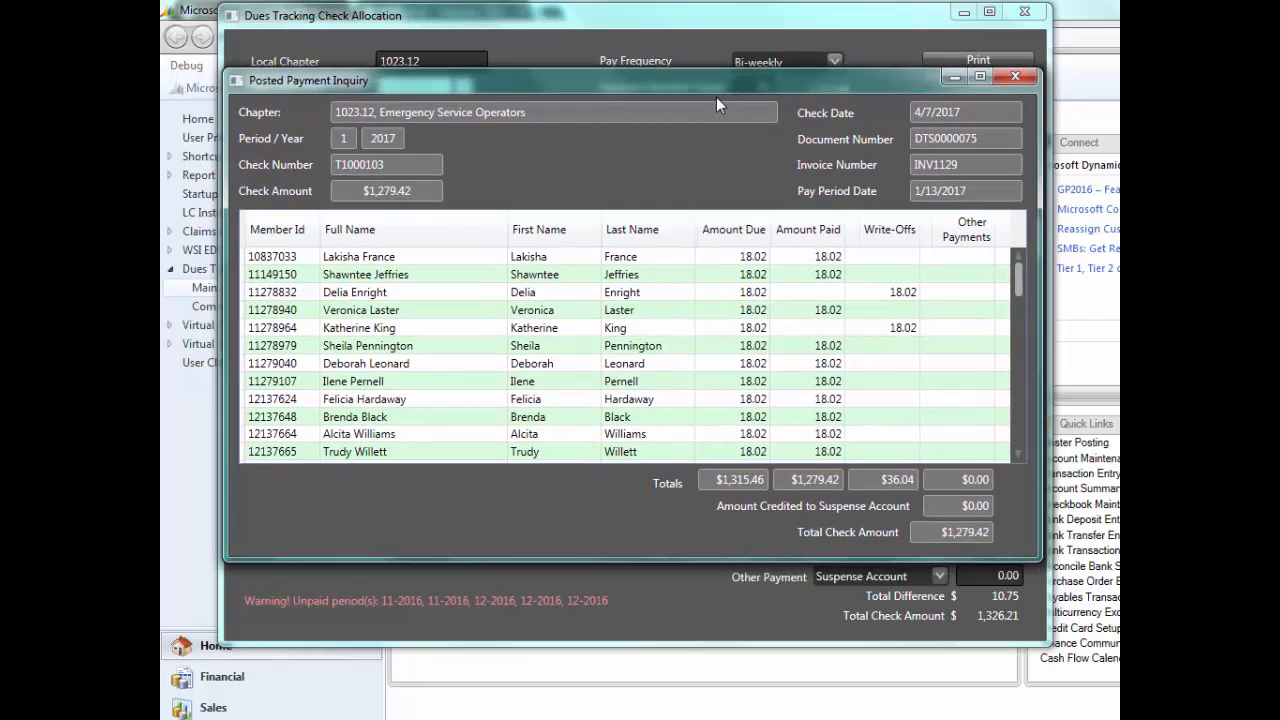
click(1016, 78)
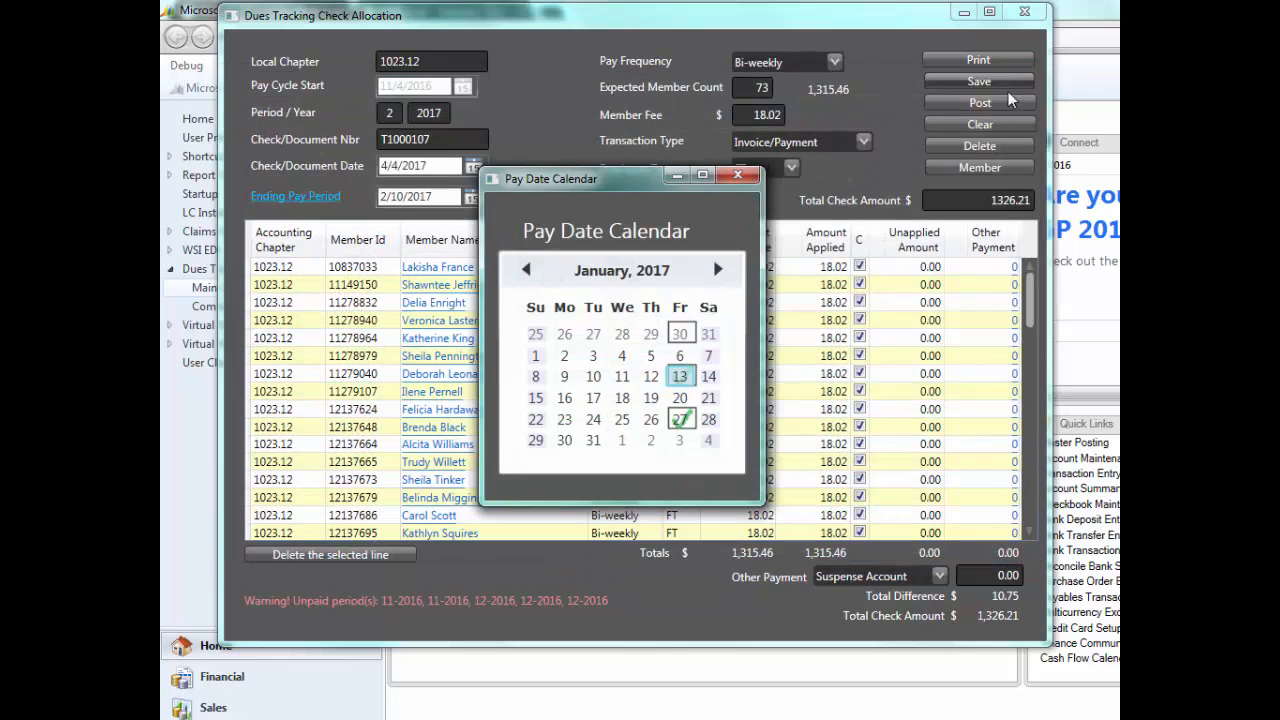
click(738, 178)
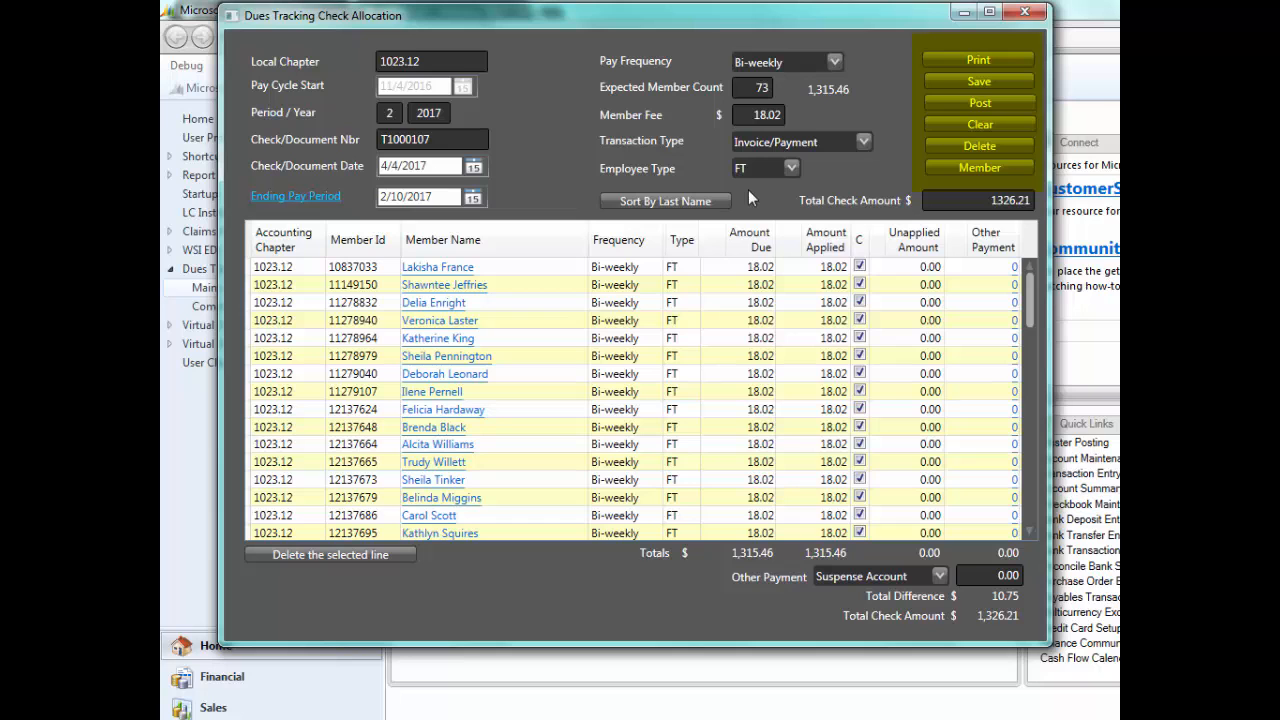
- Open a blank member maintenance form for the chapter, view its fields, and close it without saving
click(968, 168)
drag(863, 230, 625, 152)
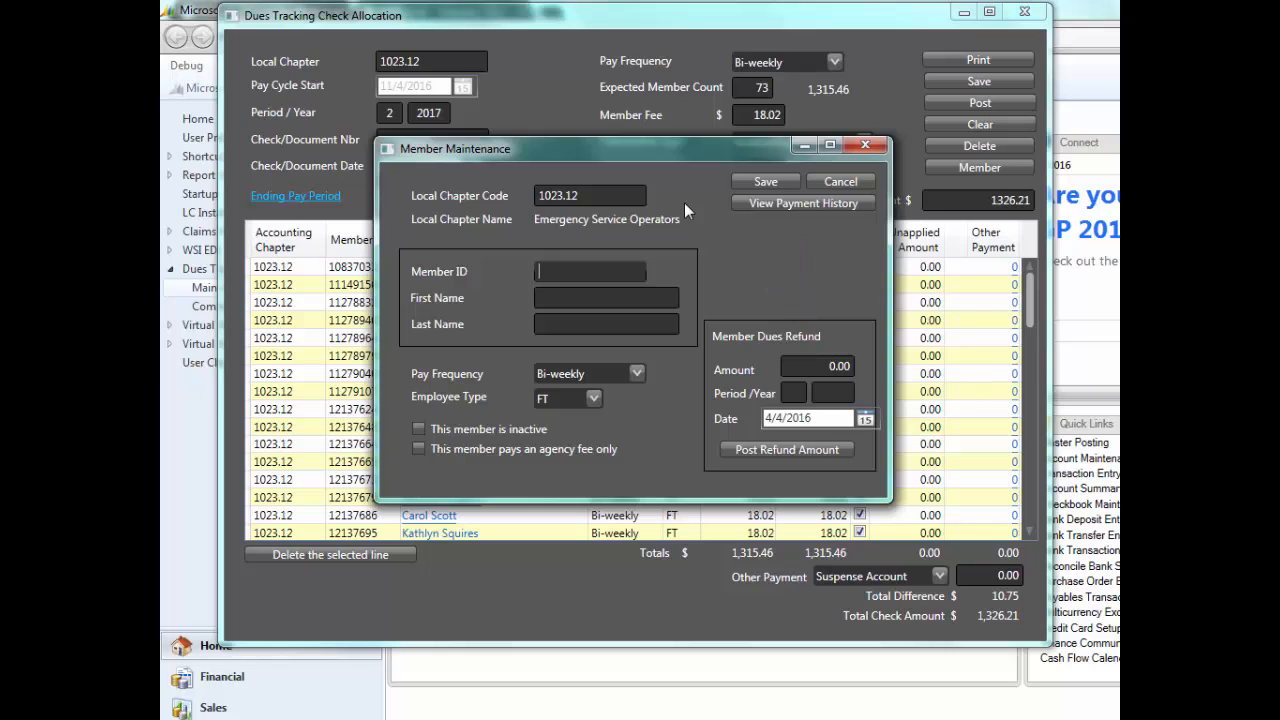
click(865, 148)
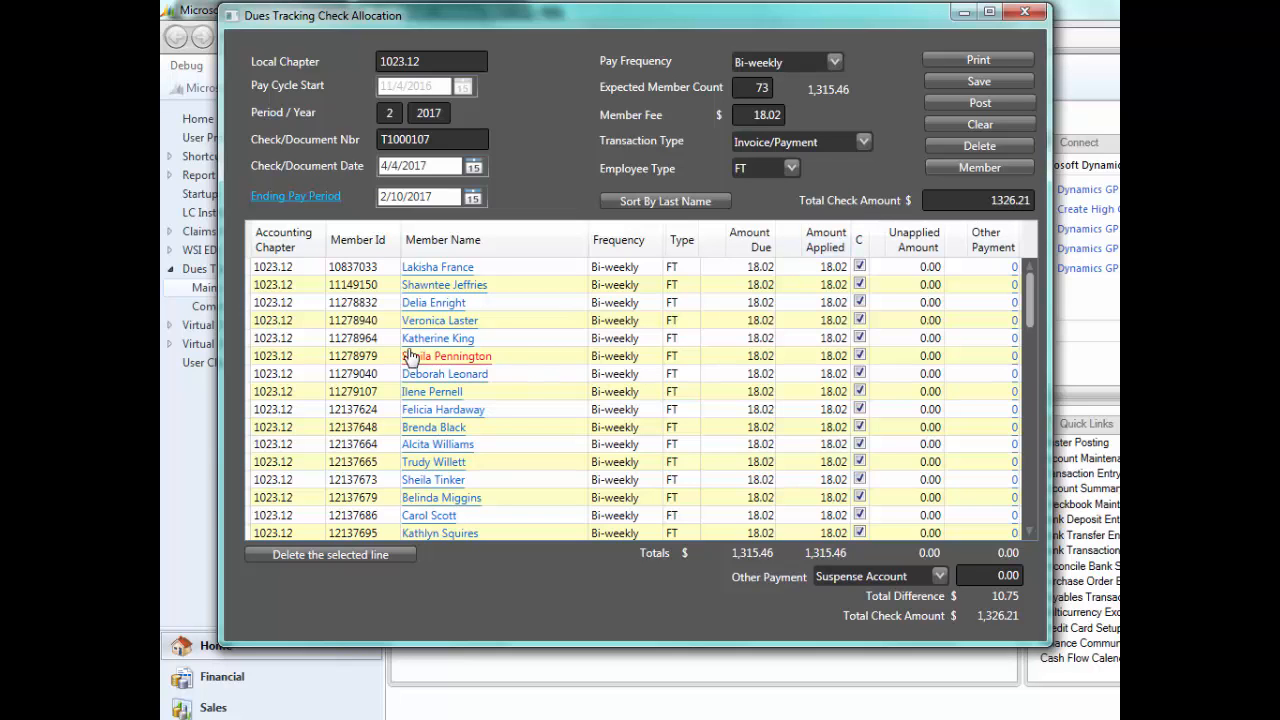
- View the maintenance record of the member in the third row, and close it without changes
click(426, 303)
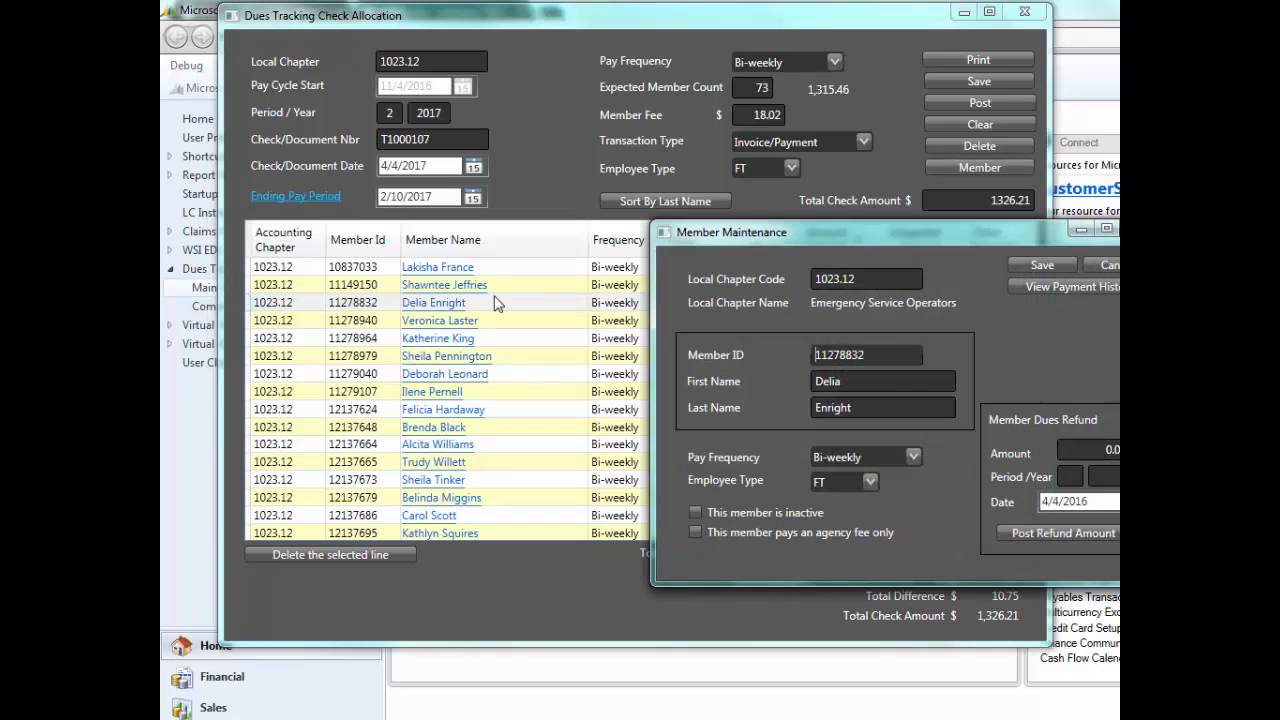
drag(746, 234, 482, 163)
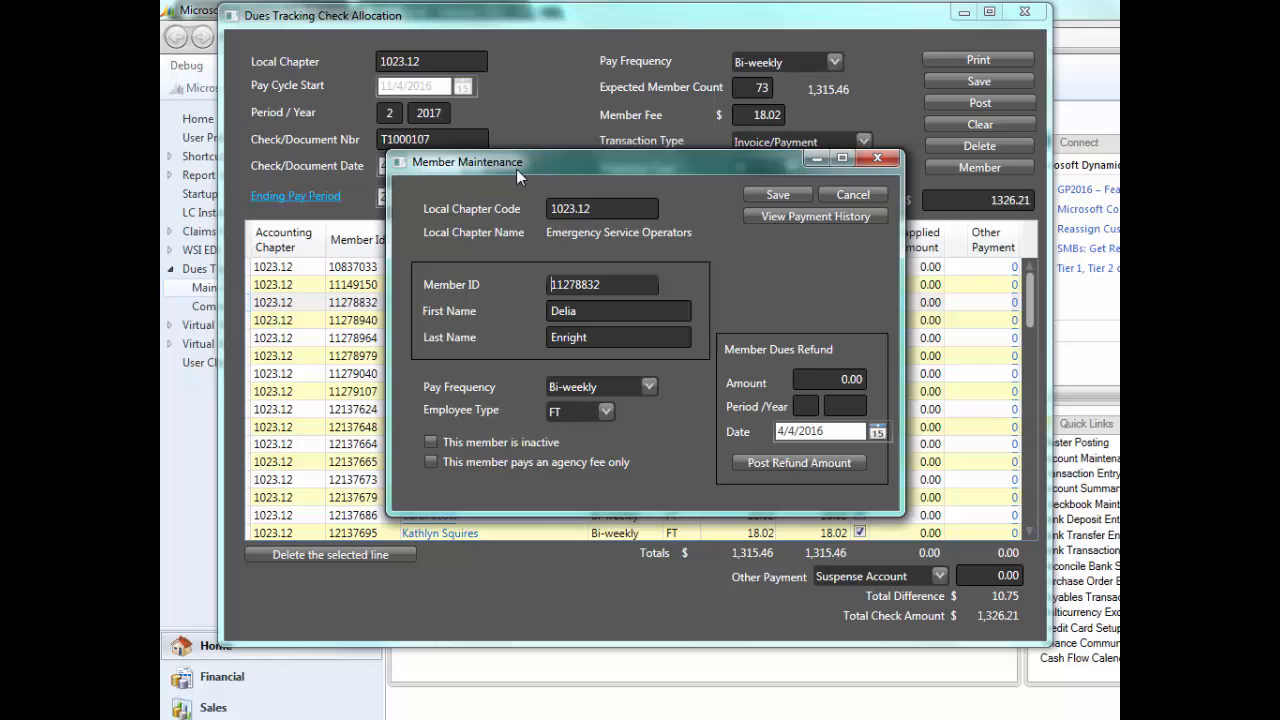
click(883, 157)
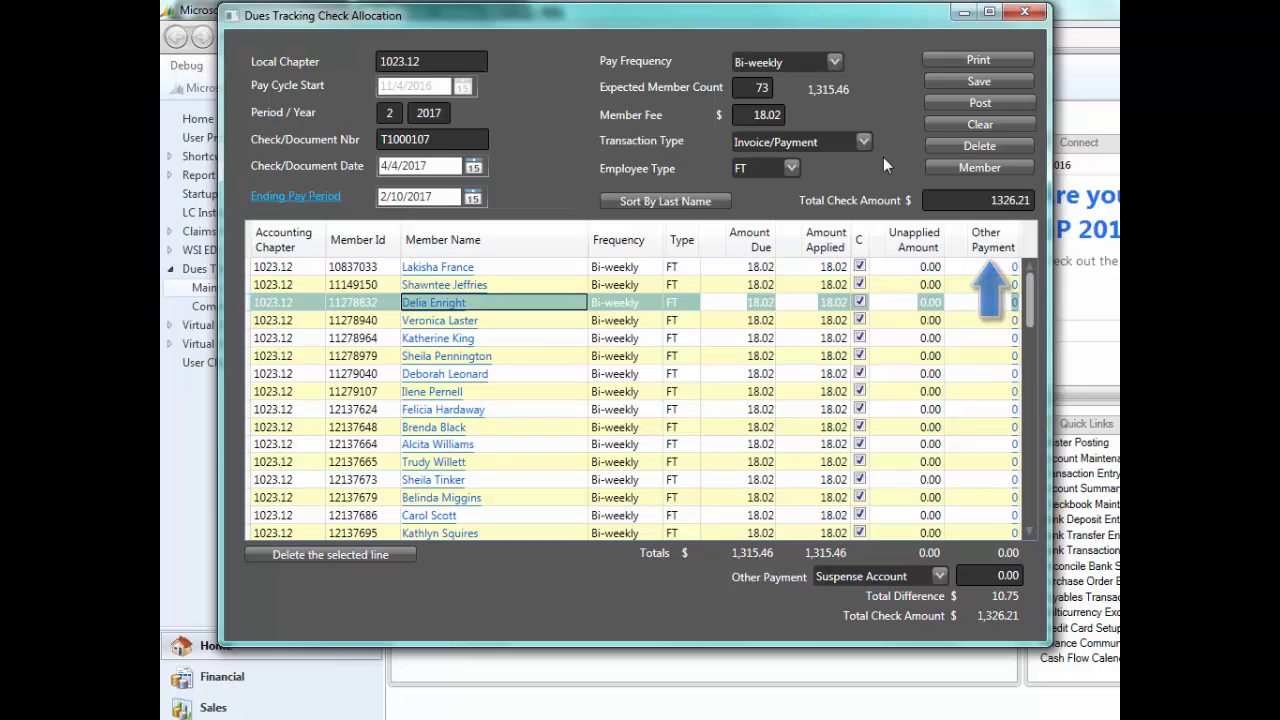
- Start an other payment for the member in the fifth row, with transaction type Suspense Account and amount 10.75
click(1014, 338)
drag(895, 248, 639, 187)
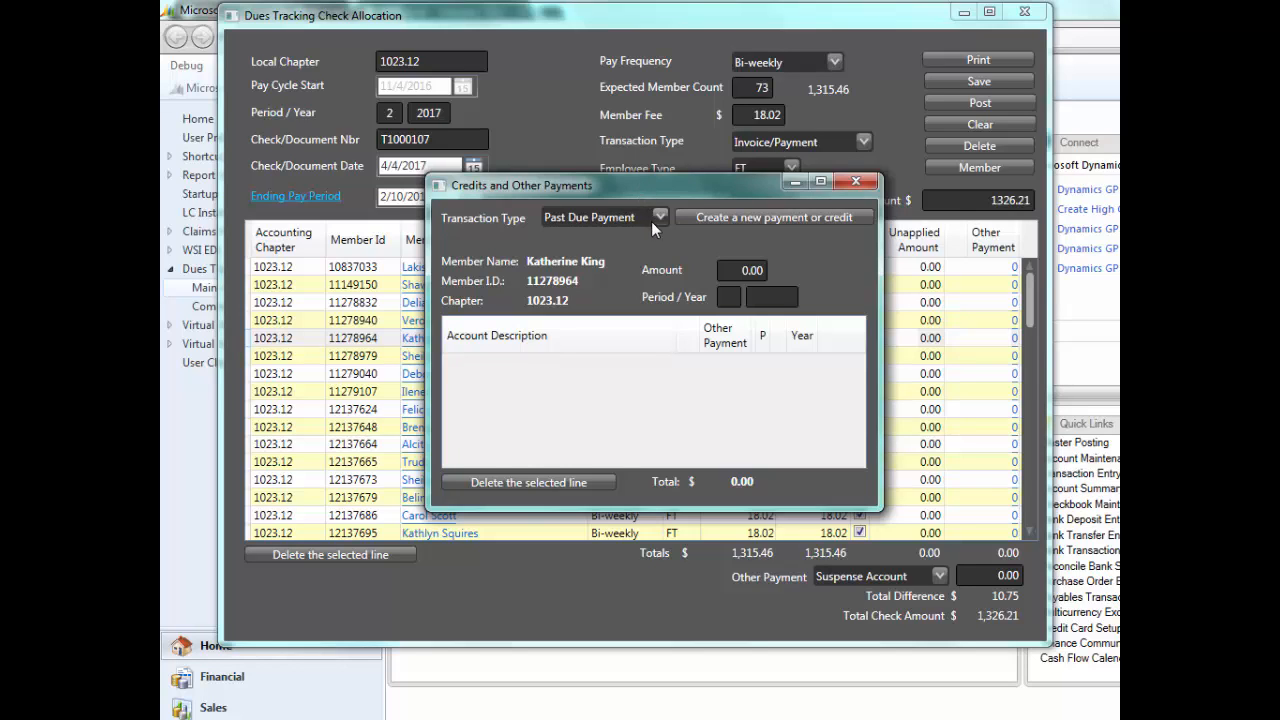
click(660, 218)
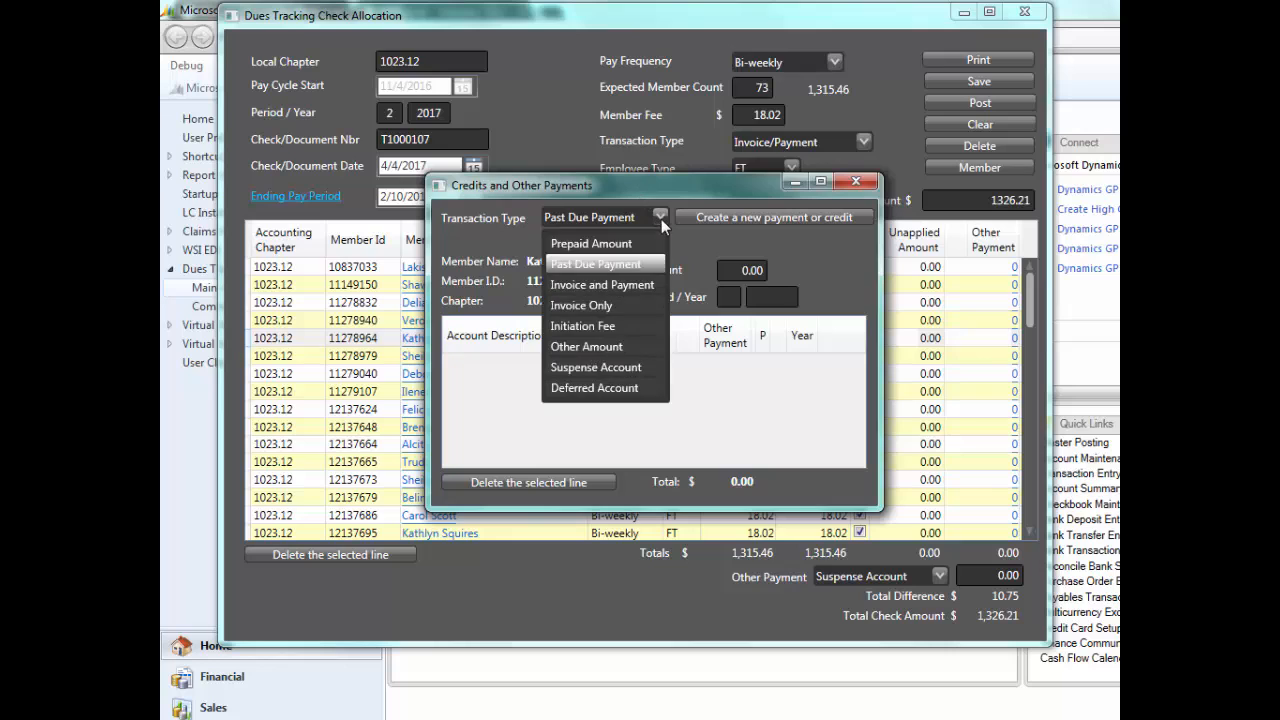
click(598, 368)
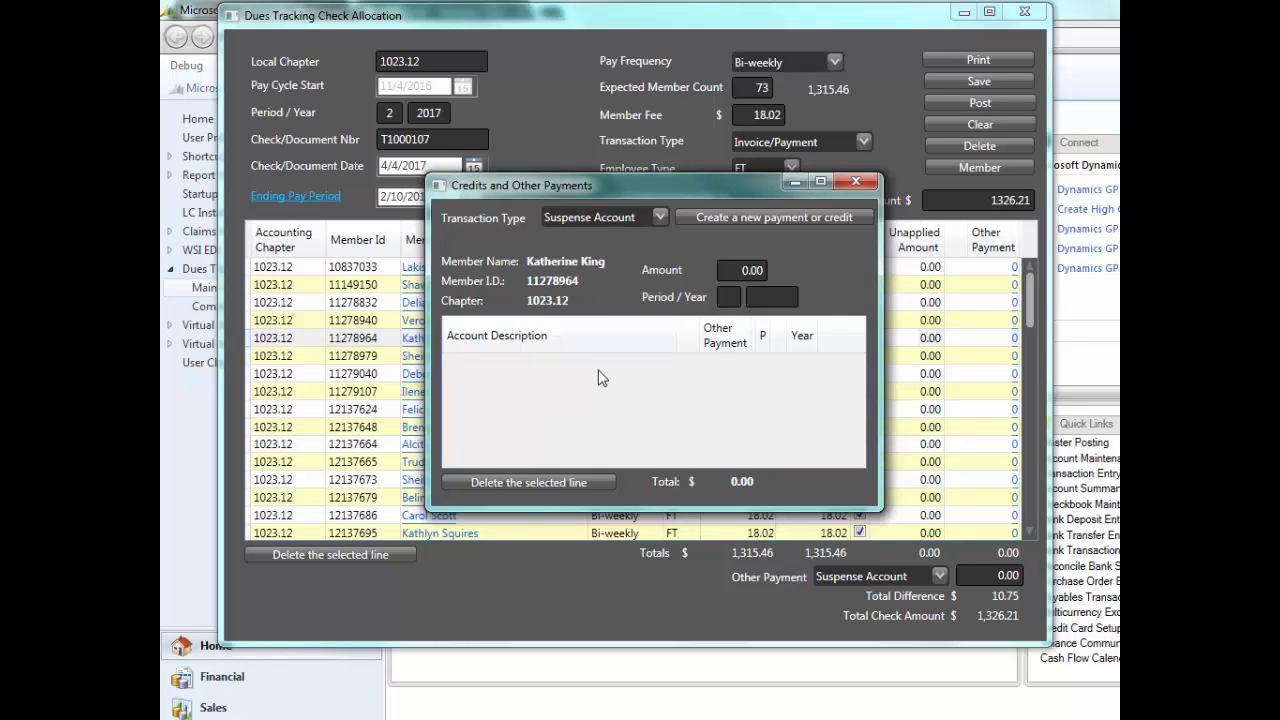
click(714, 271)
text(10.)
text(75)
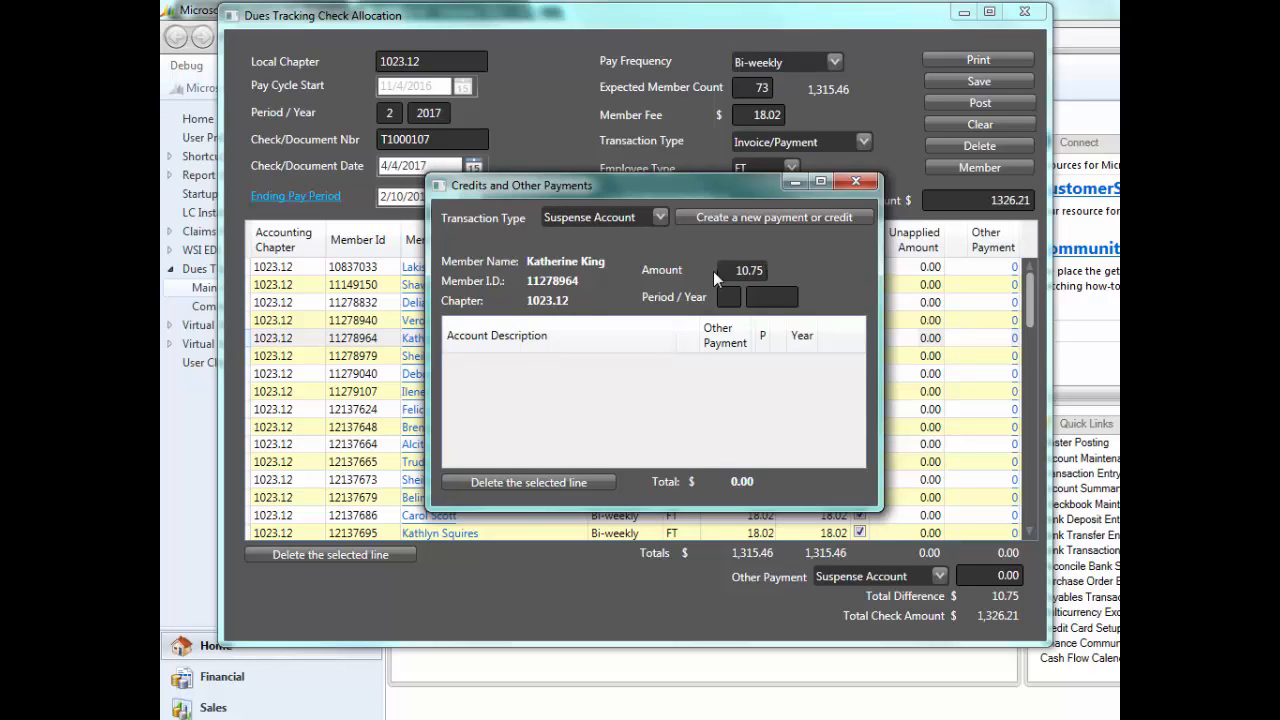
text(2)
- Assign the suspense payment to period 2 of 2017, create it, and close the credits and other payments window
key(Tab)
text(2017)
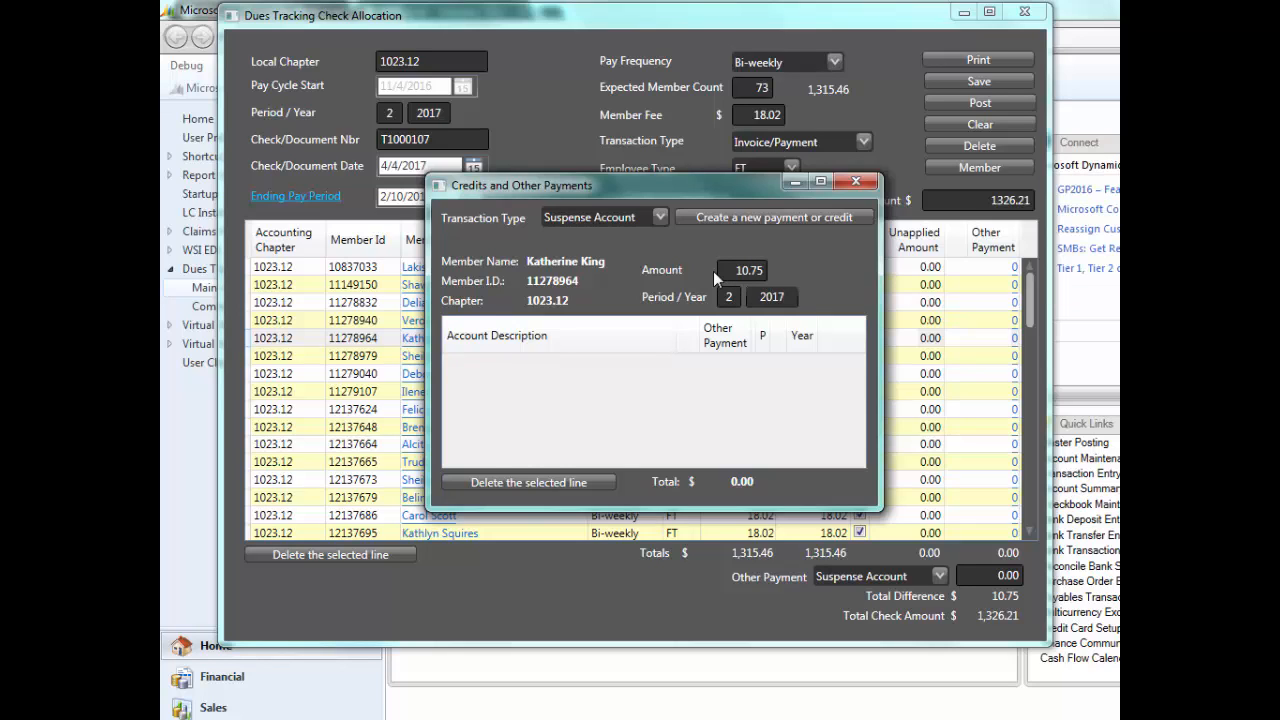
key(Tab)
click(714, 217)
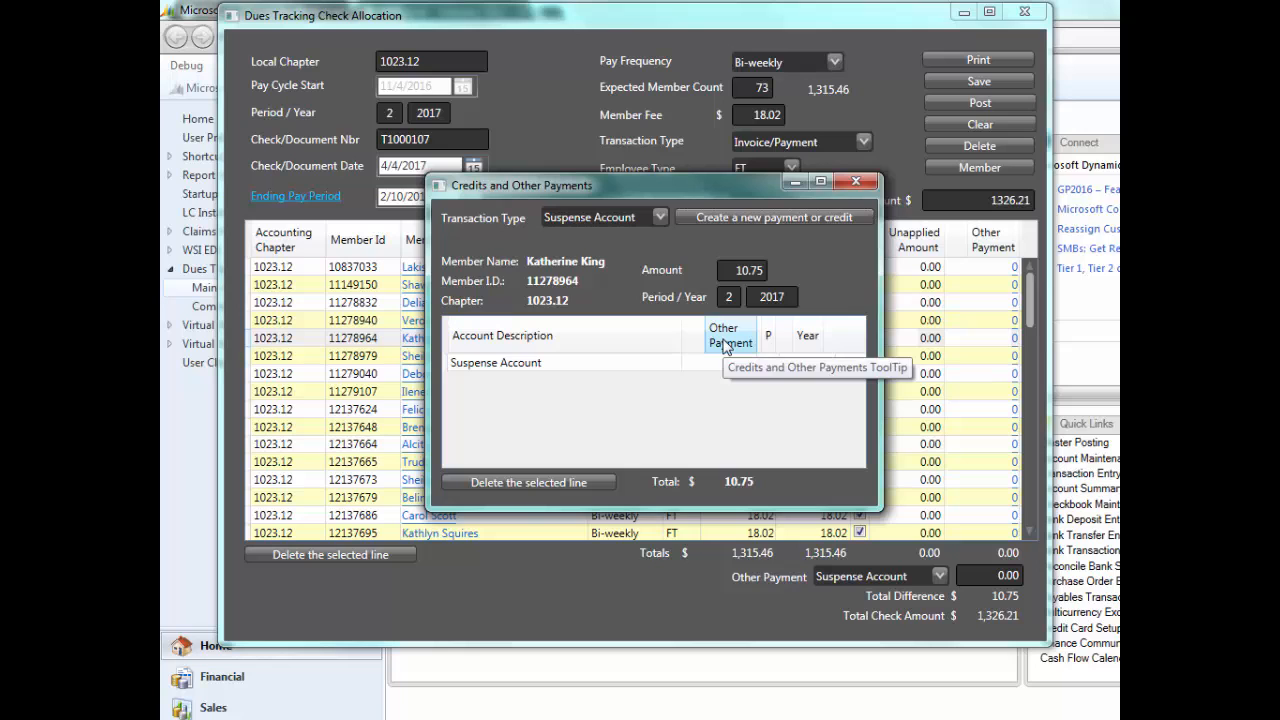
click(855, 182)
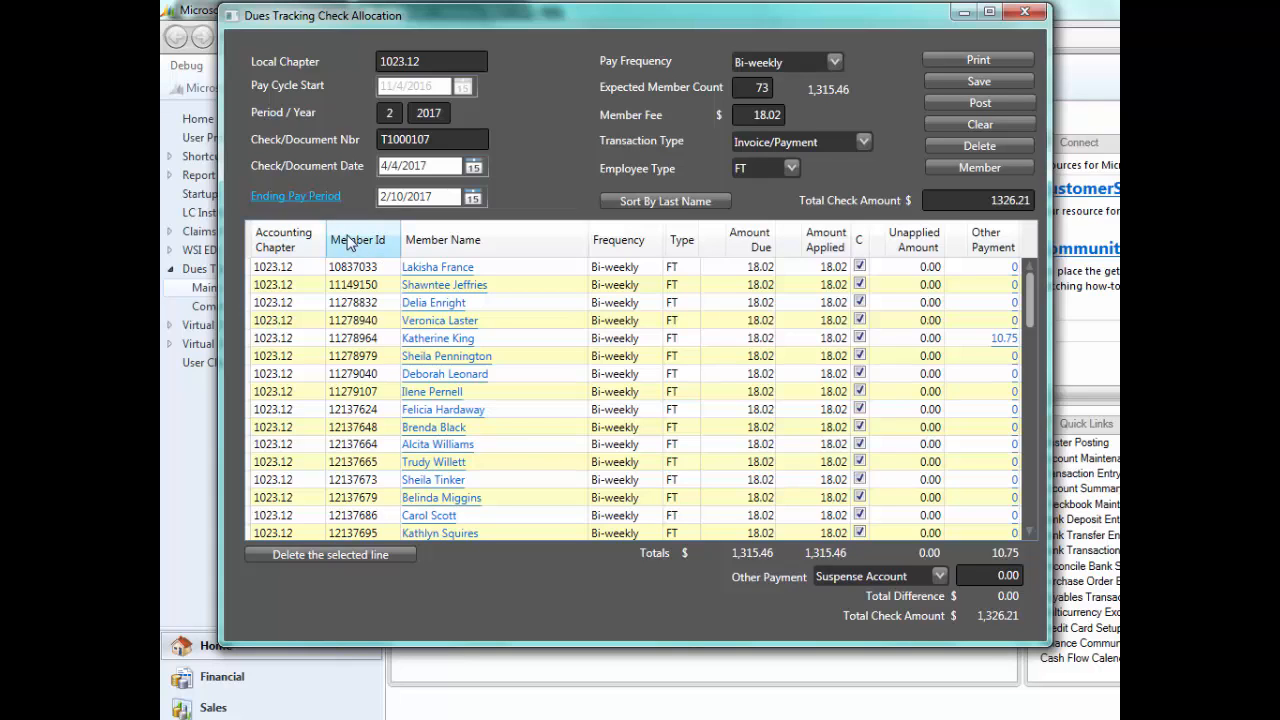
- Sort the allocation list by member name, by last name, and finally by member ID
click(463, 243)
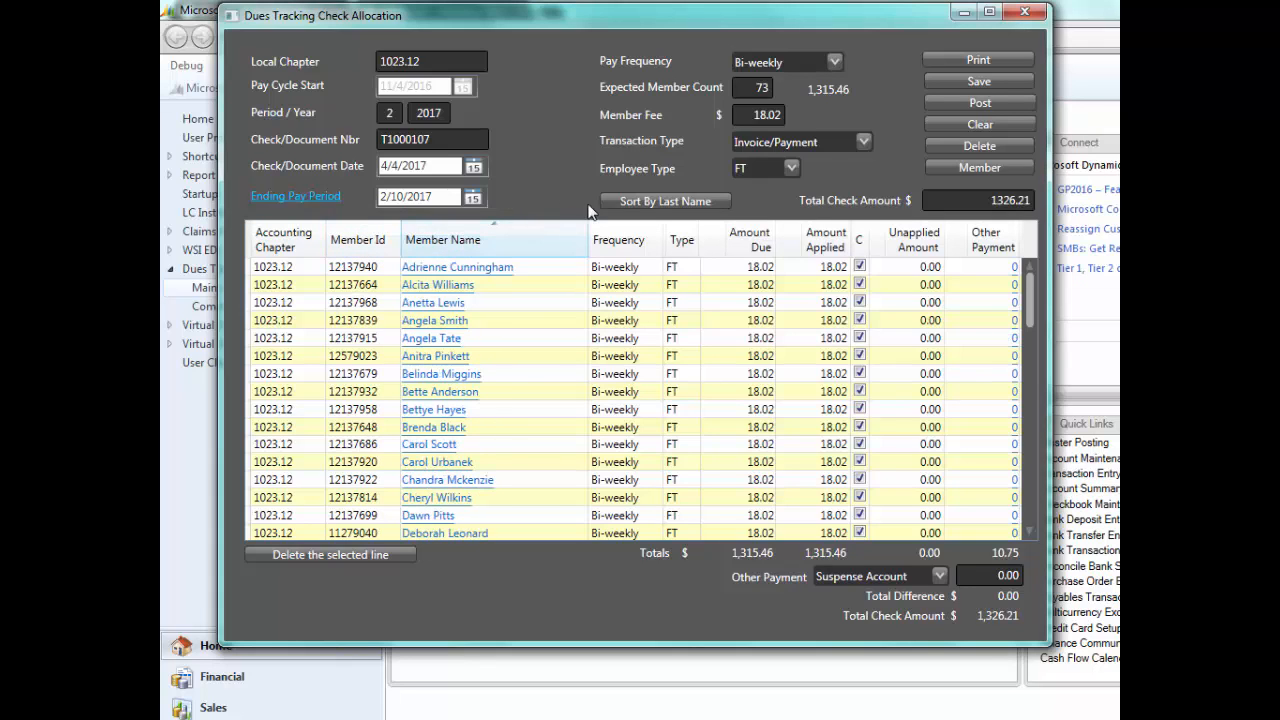
click(657, 201)
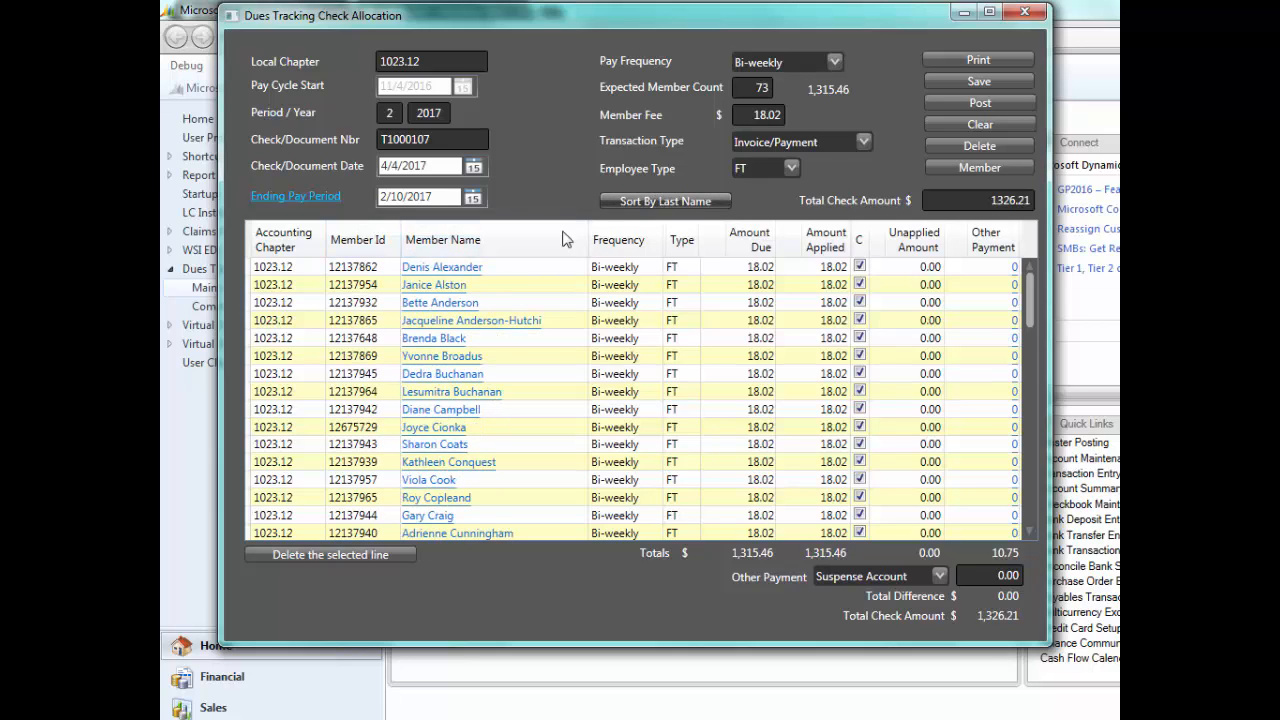
click(357, 240)
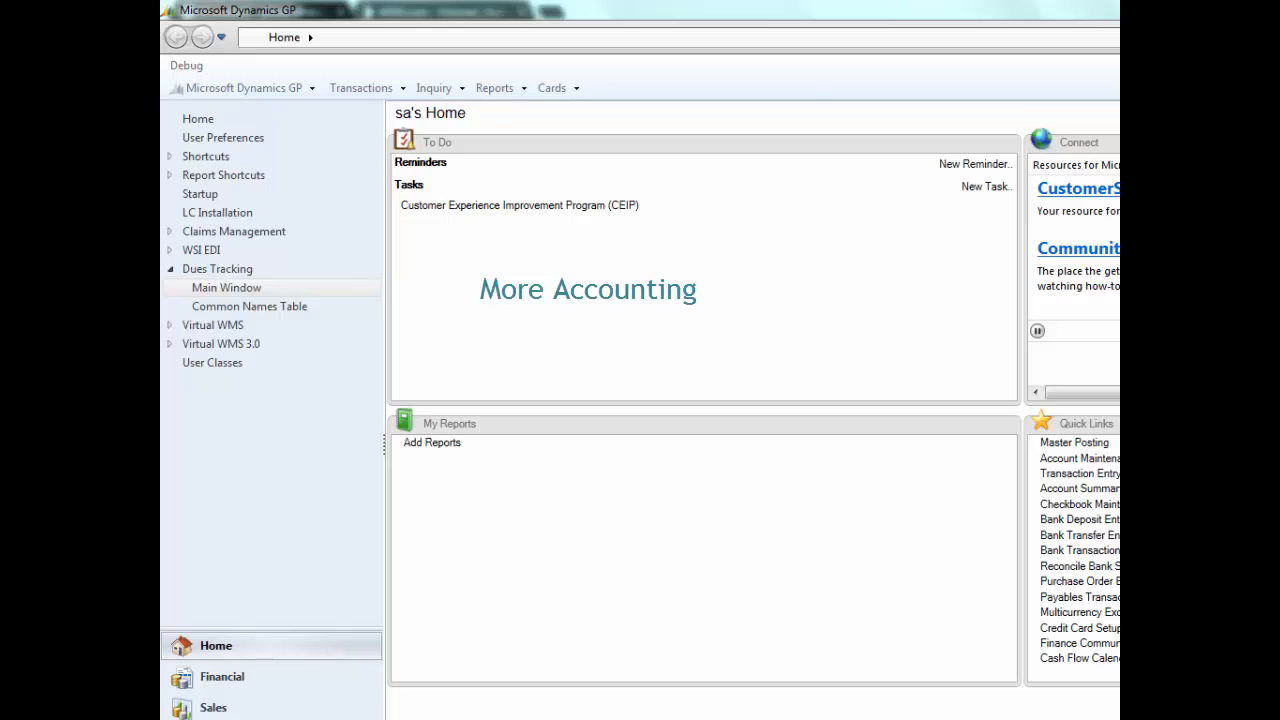
- Open the Dues Tracking main window and launch a new, empty Check Allocation entry
click(227, 289)
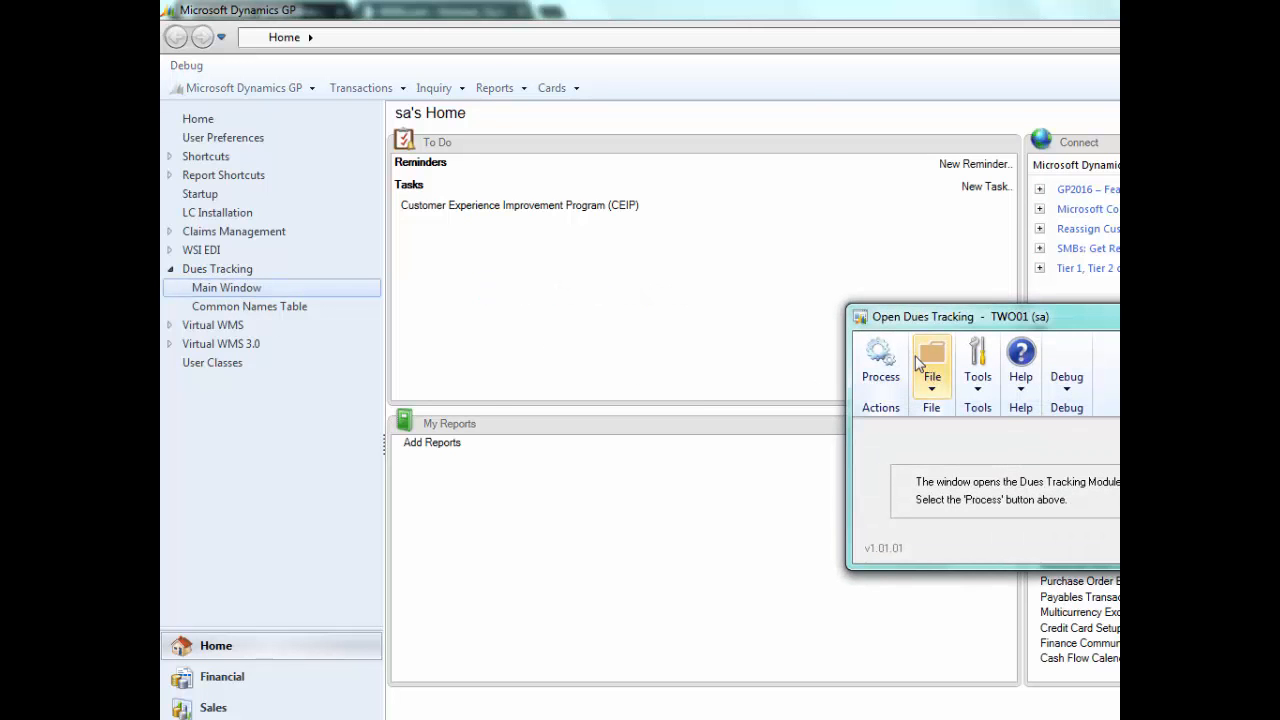
click(508, 317)
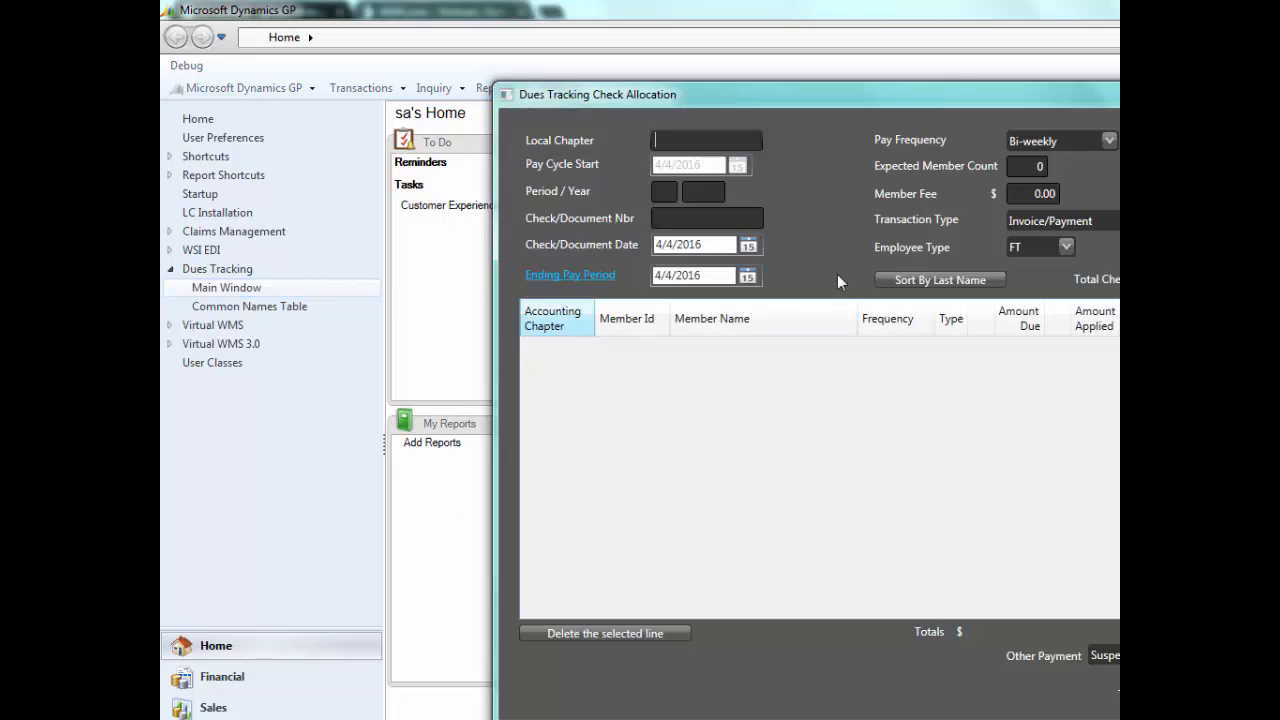
- Enter local chapter 1015.11 in the new check allocation
drag(911, 93, 664, 63)
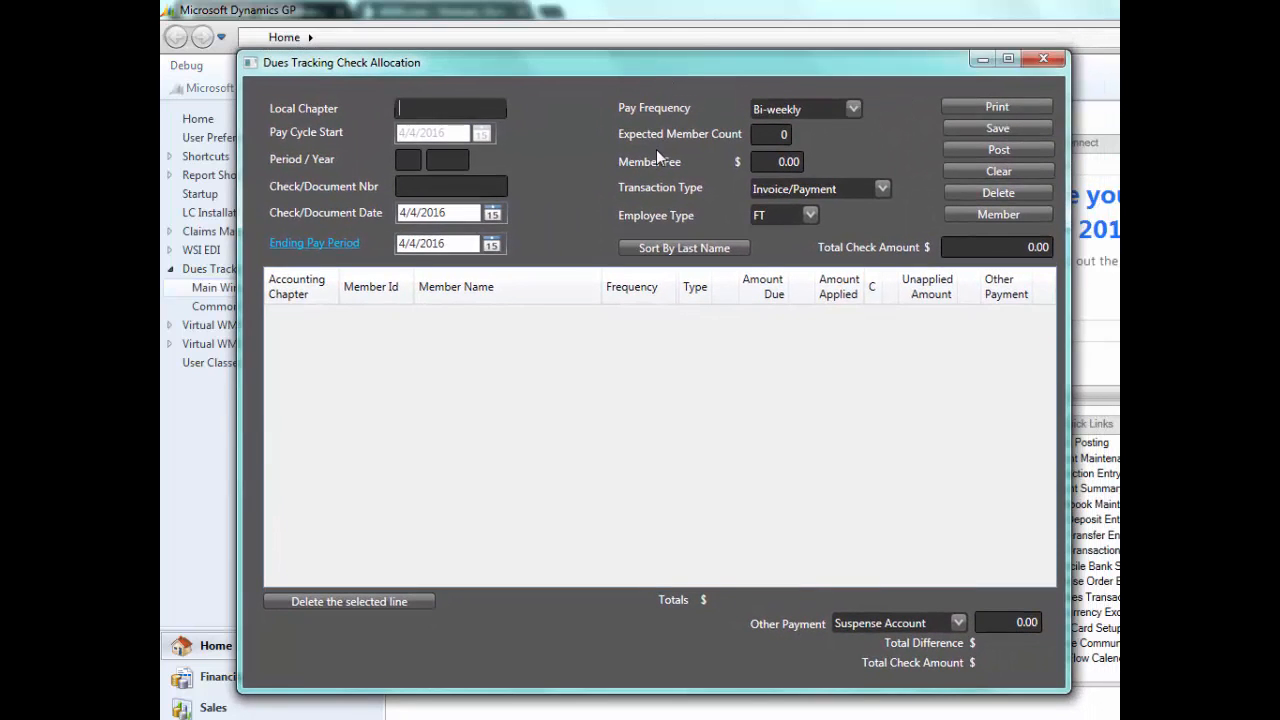
text(1015.11)
key(Tab)
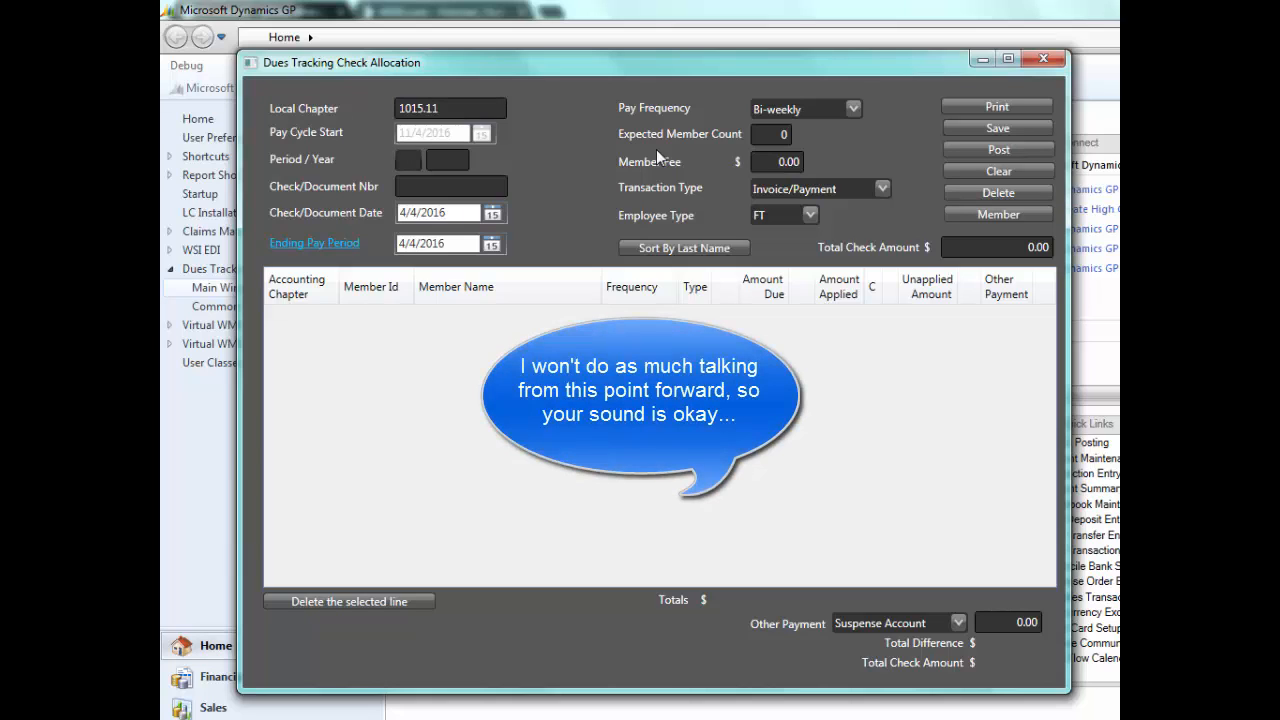
- Set the allocation to period 2 of 2017 and assign the detail from the local's last posted transaction
text(2)
key(Tab)
text(2017)
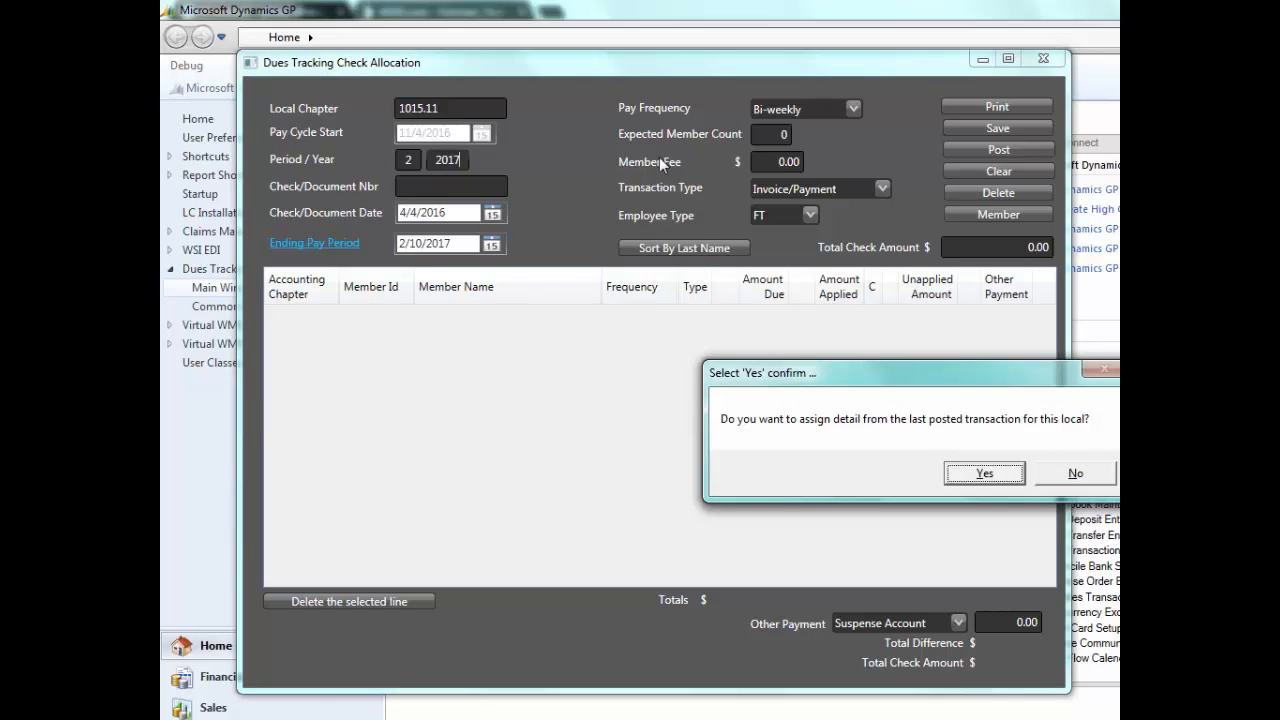
click(986, 476)
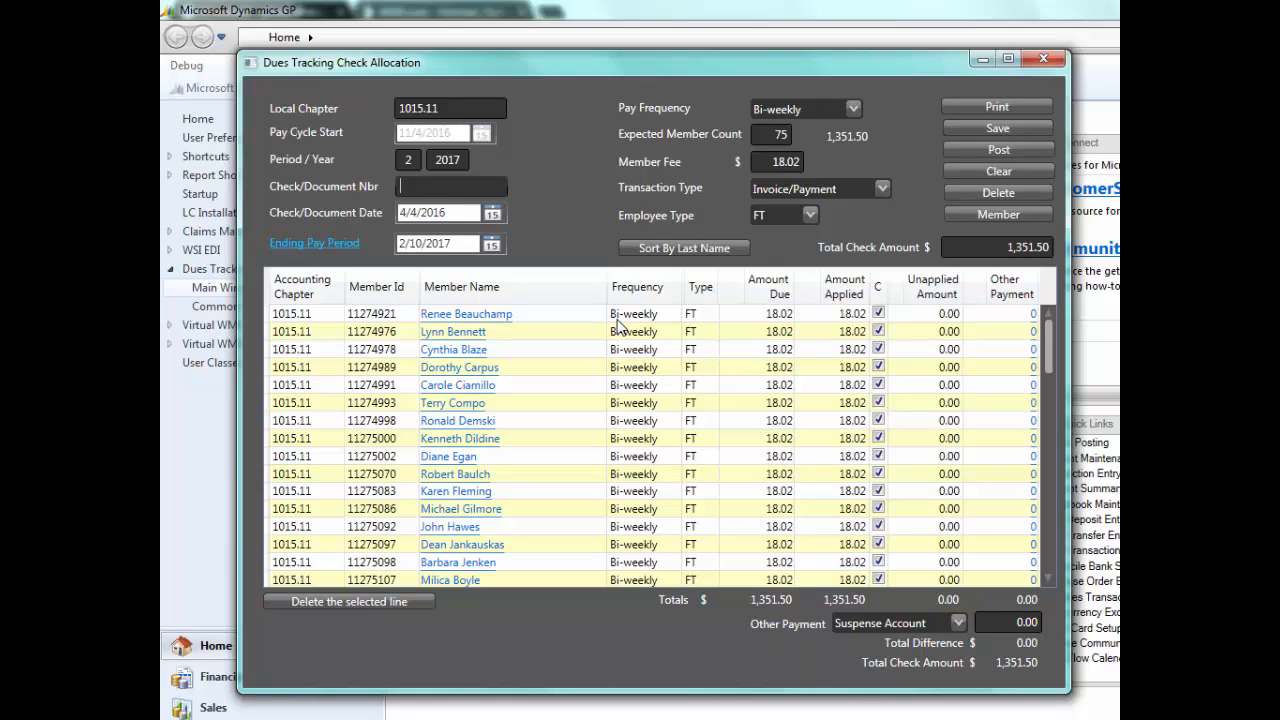
- Enter check/document number T1000108 with check date 4/4/2017, keeping the ending pay period of 2/10/2017
text(T1000108)
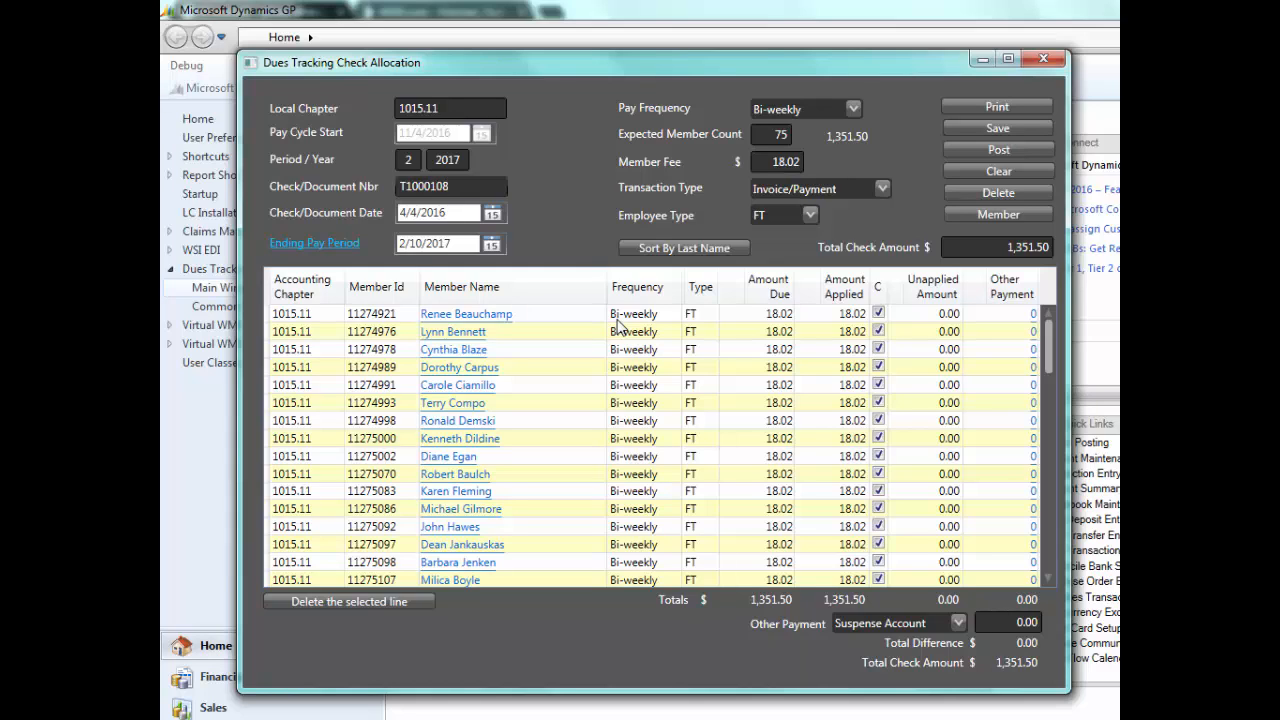
key(Tab)
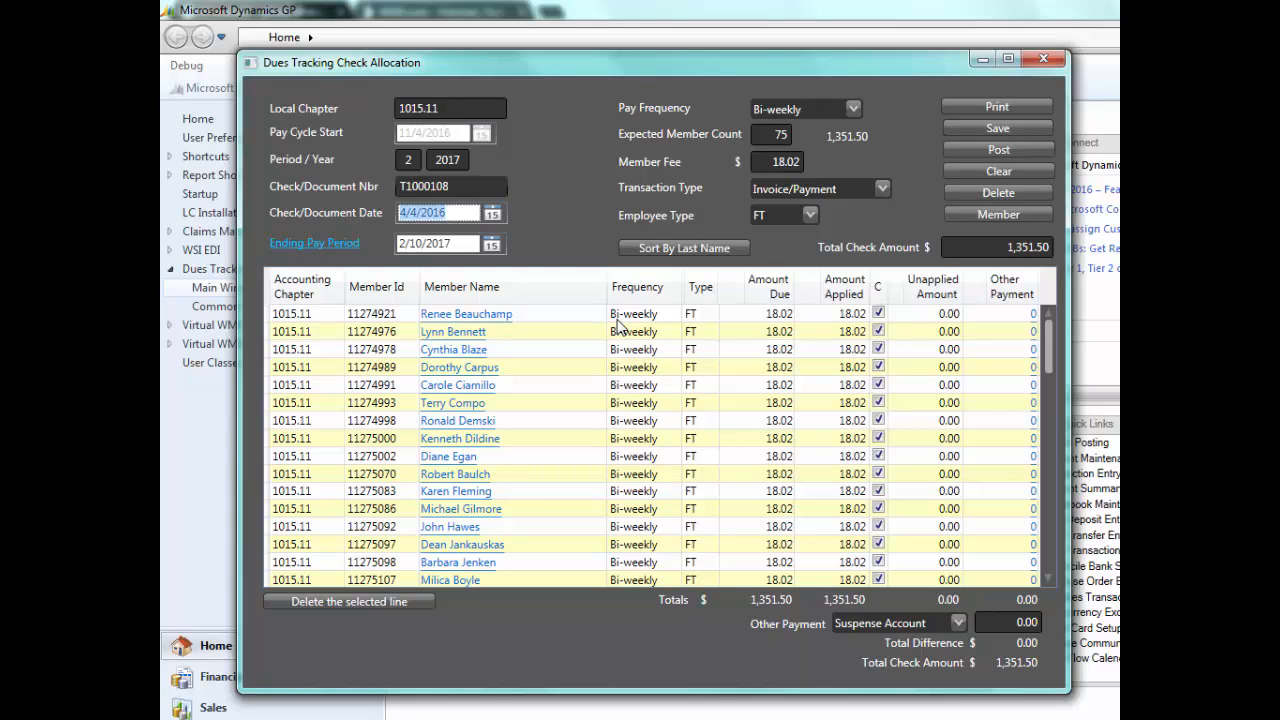
text(4)
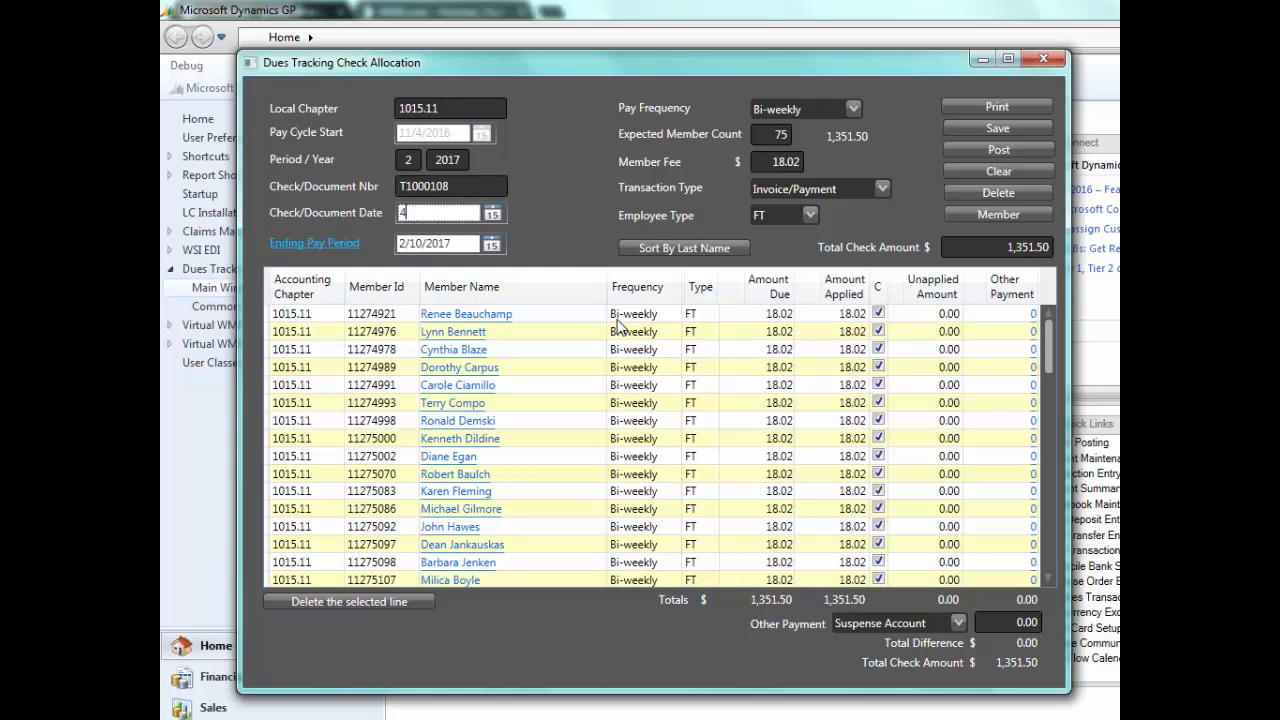
text(/4/17)
key(Tab)
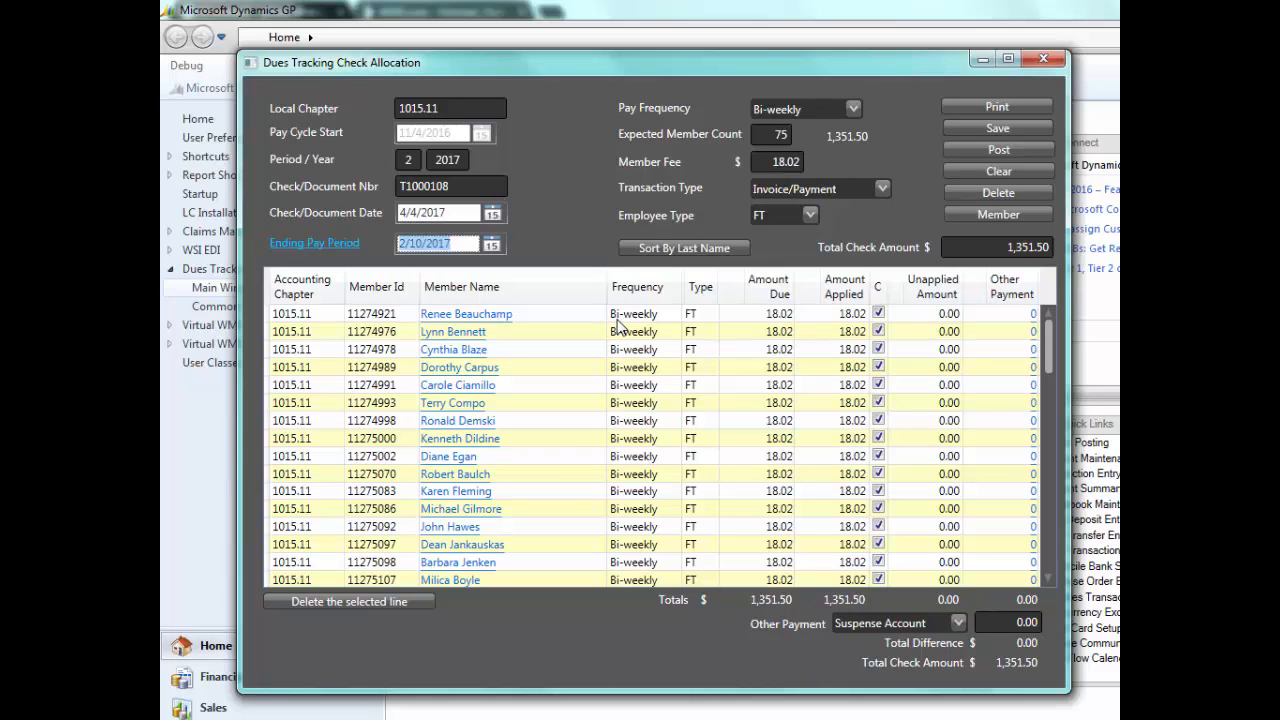
key(Tab)
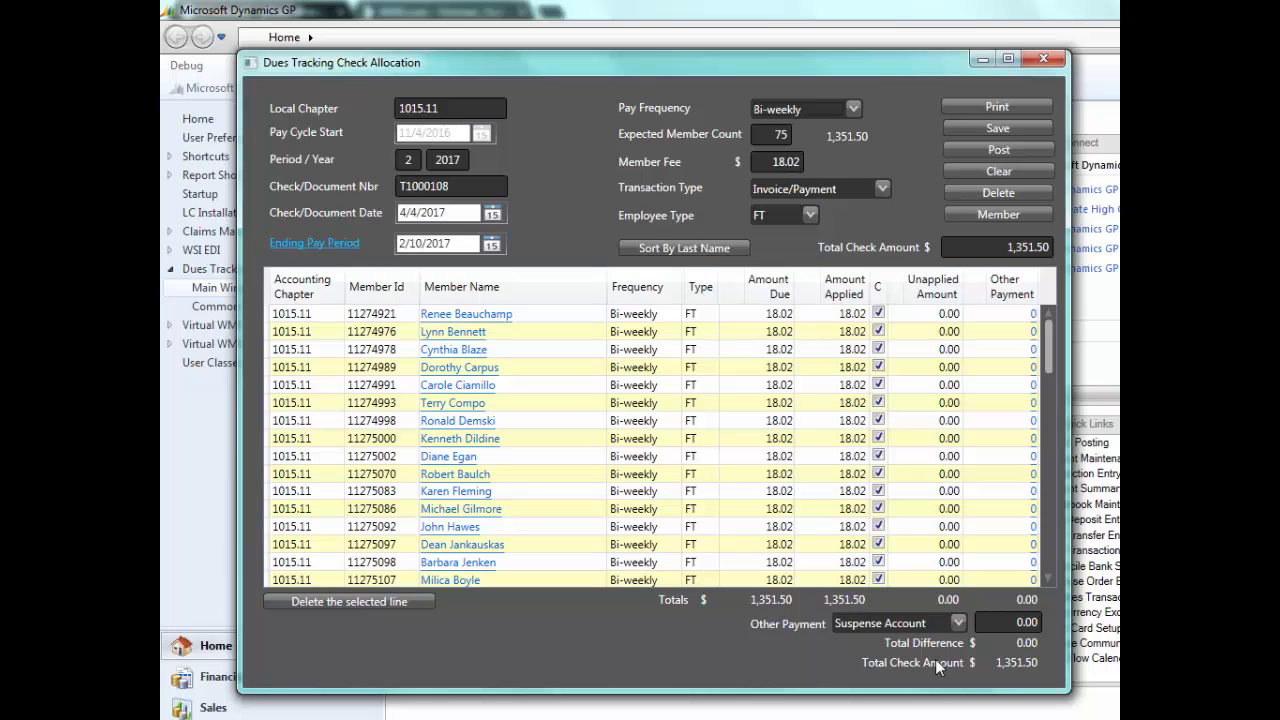
- Post the check allocation and output the Dues Tracking Posting Report to the screen
click(992, 148)
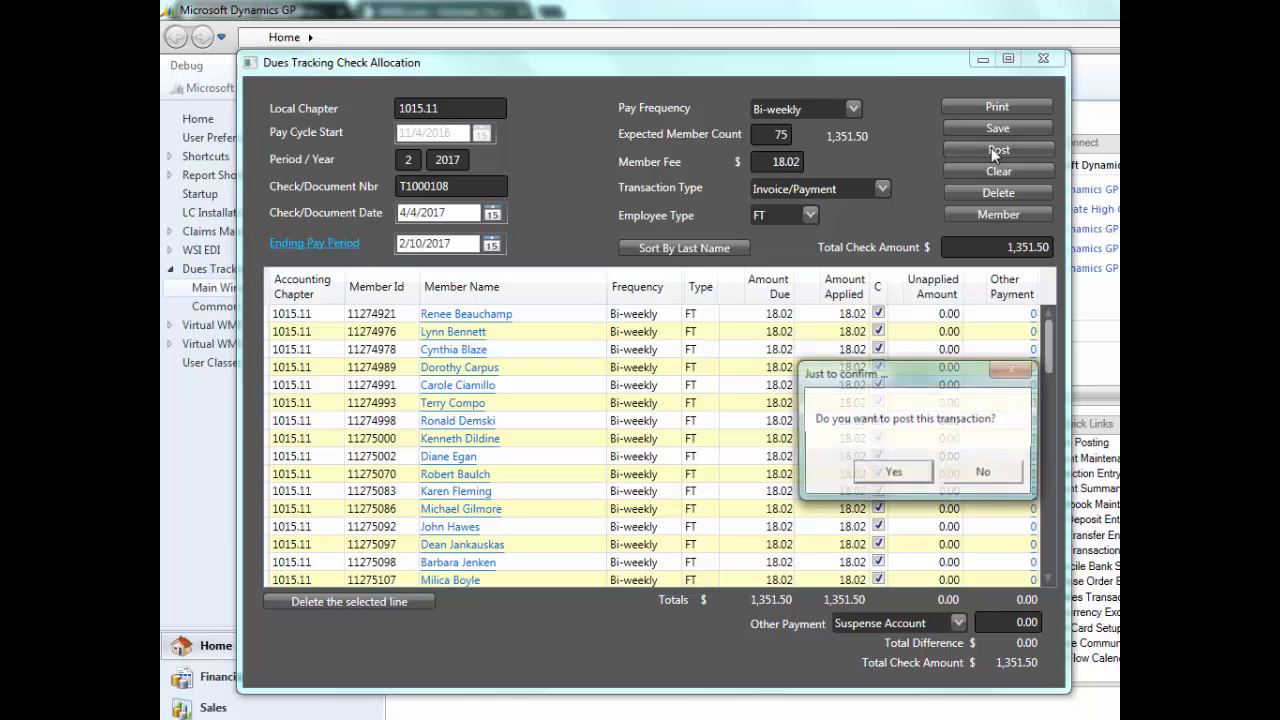
click(880, 476)
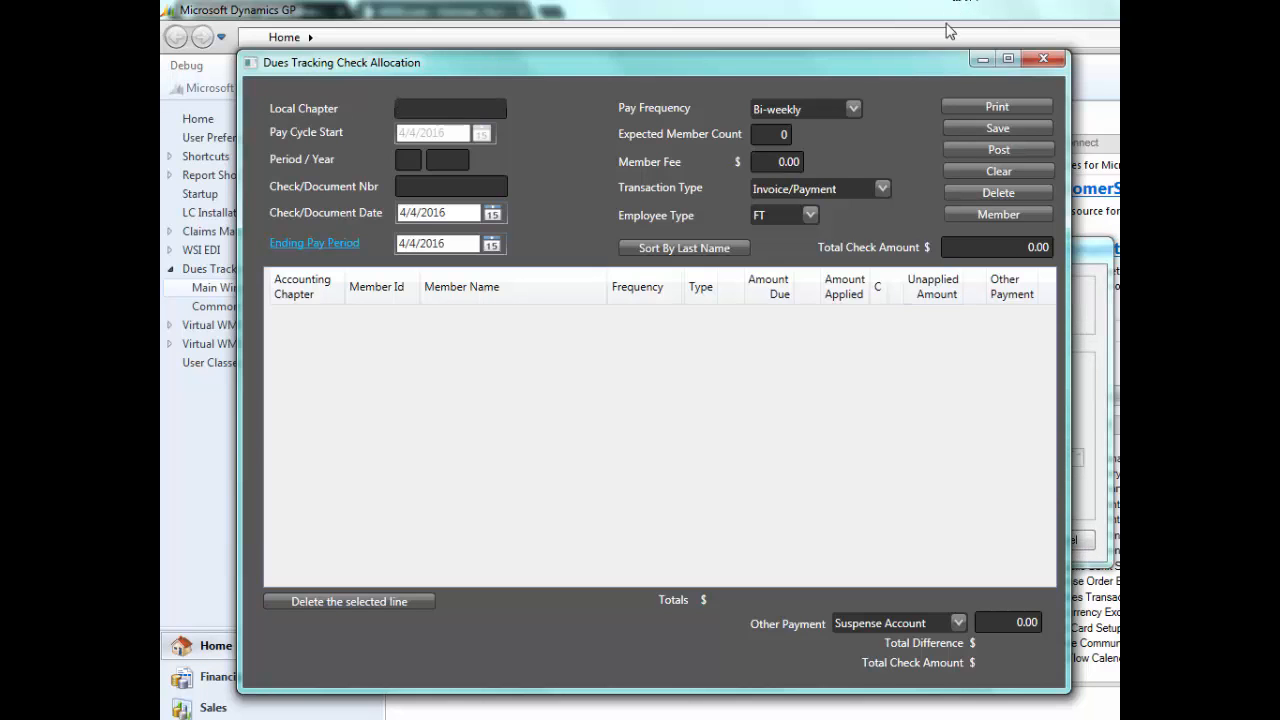
click(982, 60)
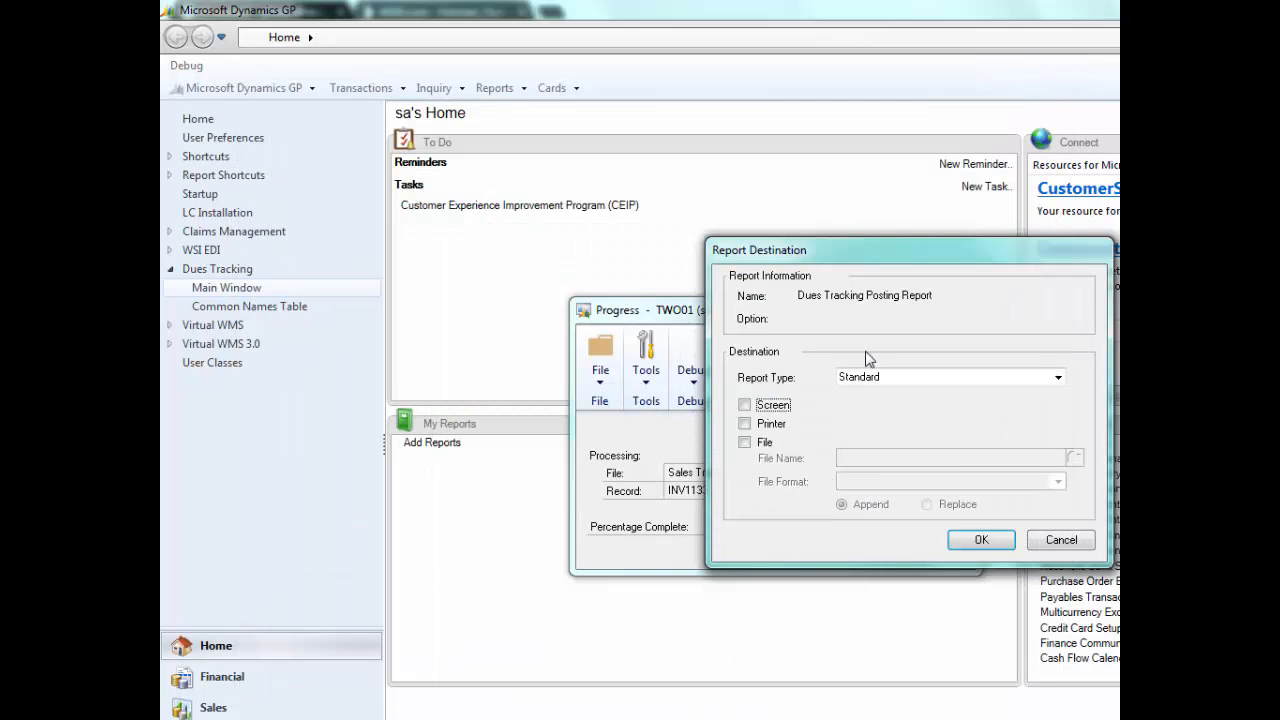
drag(878, 262, 610, 205)
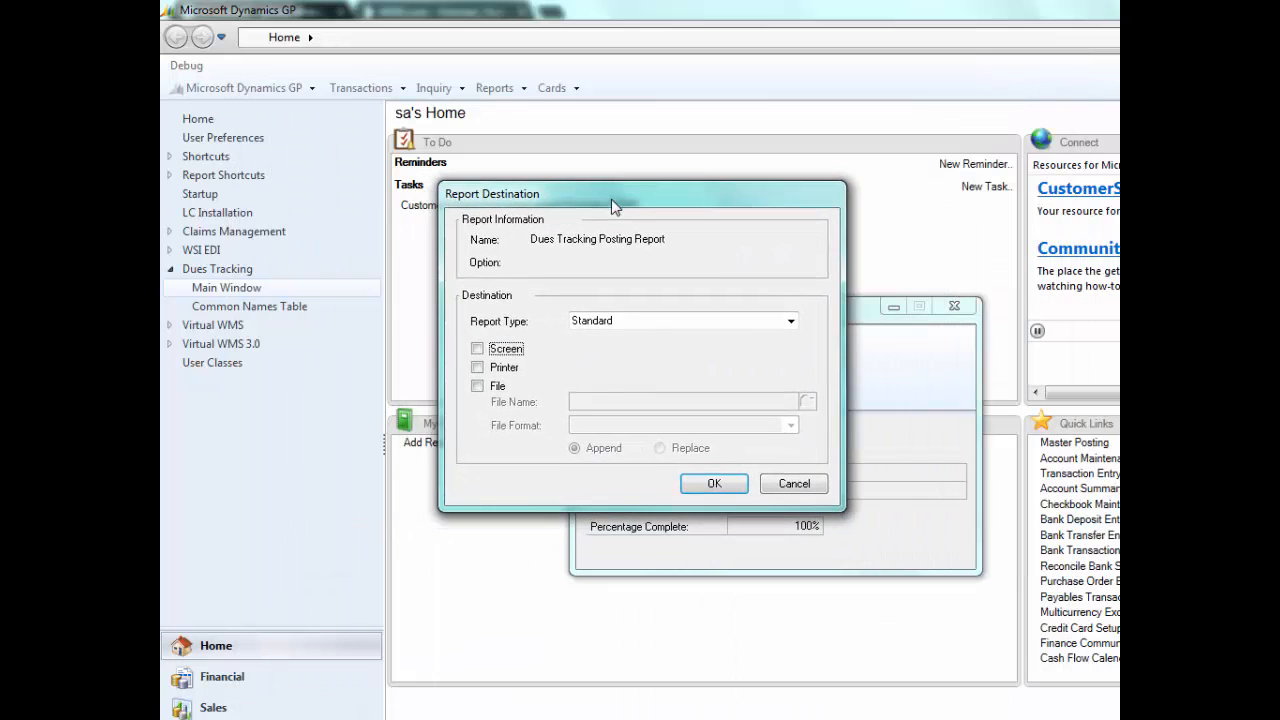
click(478, 348)
click(710, 483)
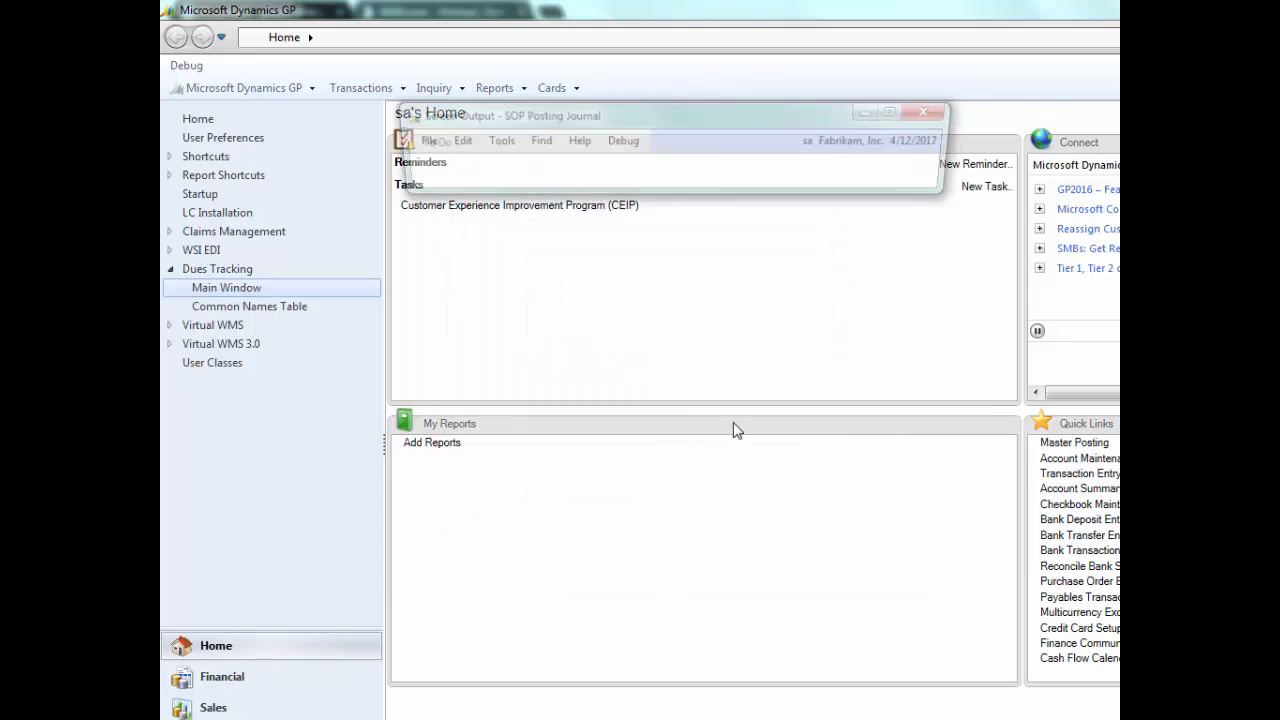
- Examine the SOP Posting Journal's invoice, service fee and account distribution amounts across its full width, then close it
drag(612, 120, 498, 84)
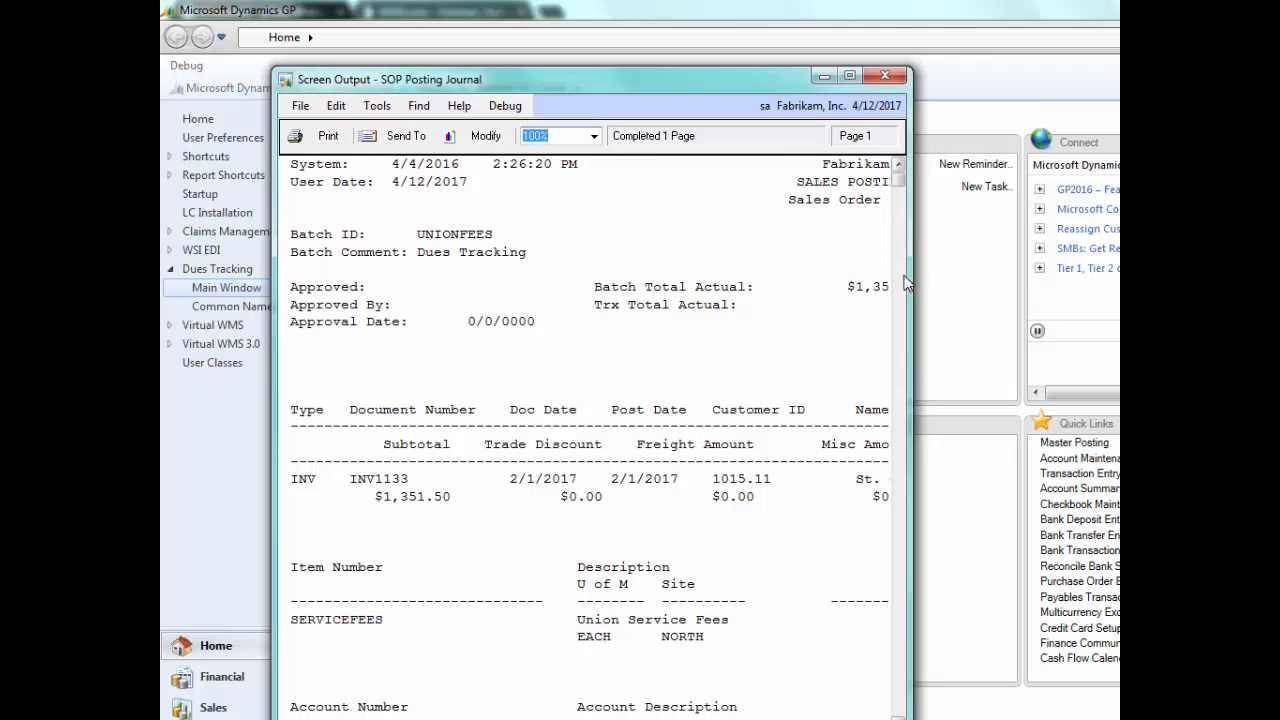
drag(910, 281, 1012, 280)
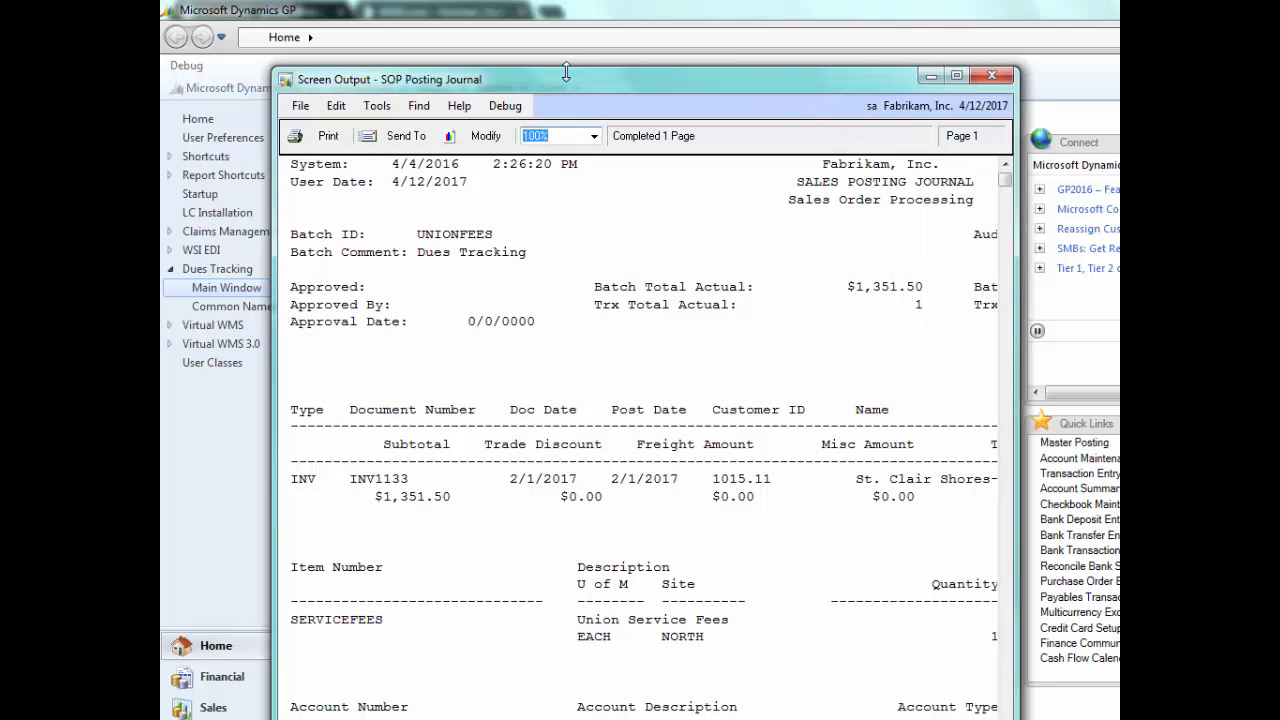
drag(566, 83, 503, 18)
drag(952, 290, 1100, 288)
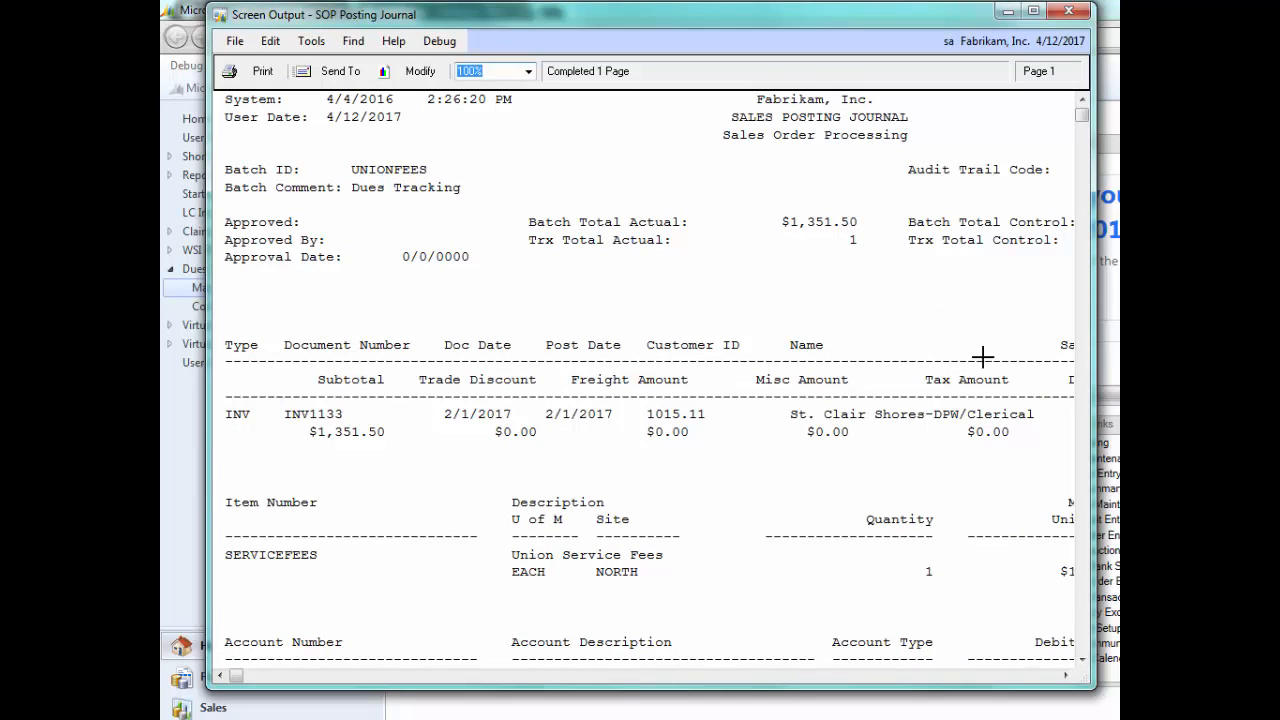
click(1080, 662)
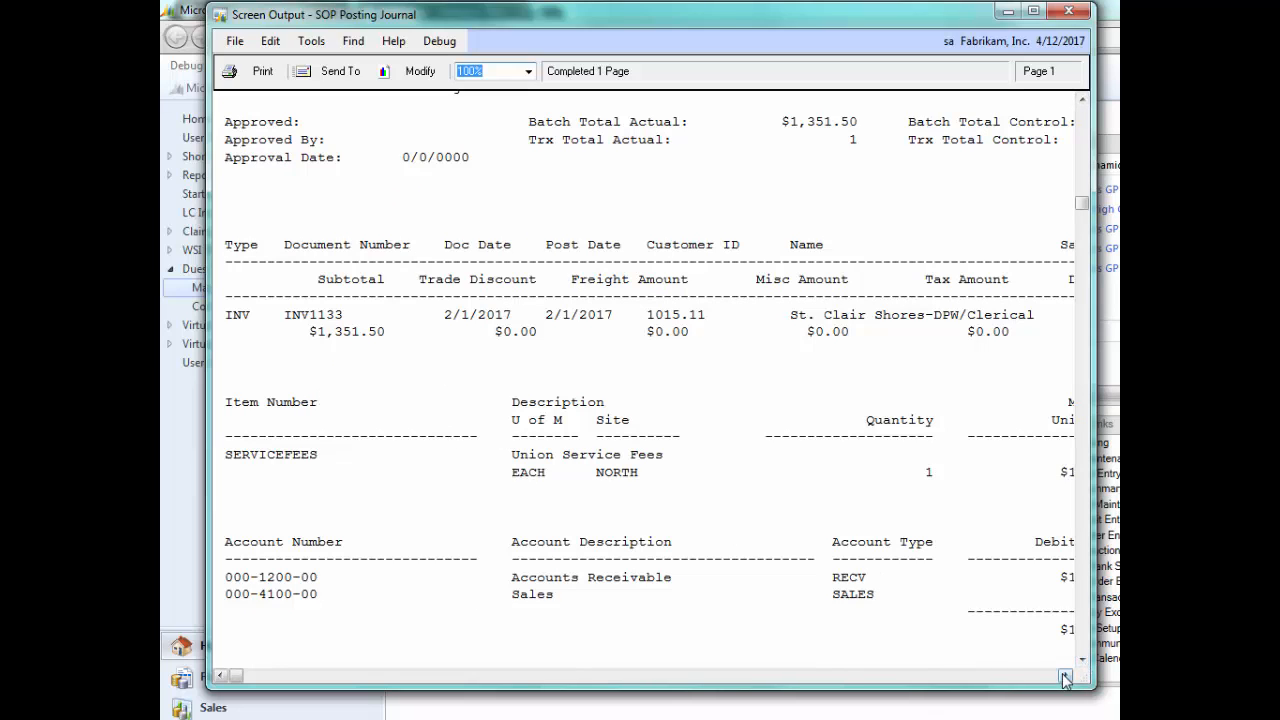
drag(1066, 679, 1066, 679)
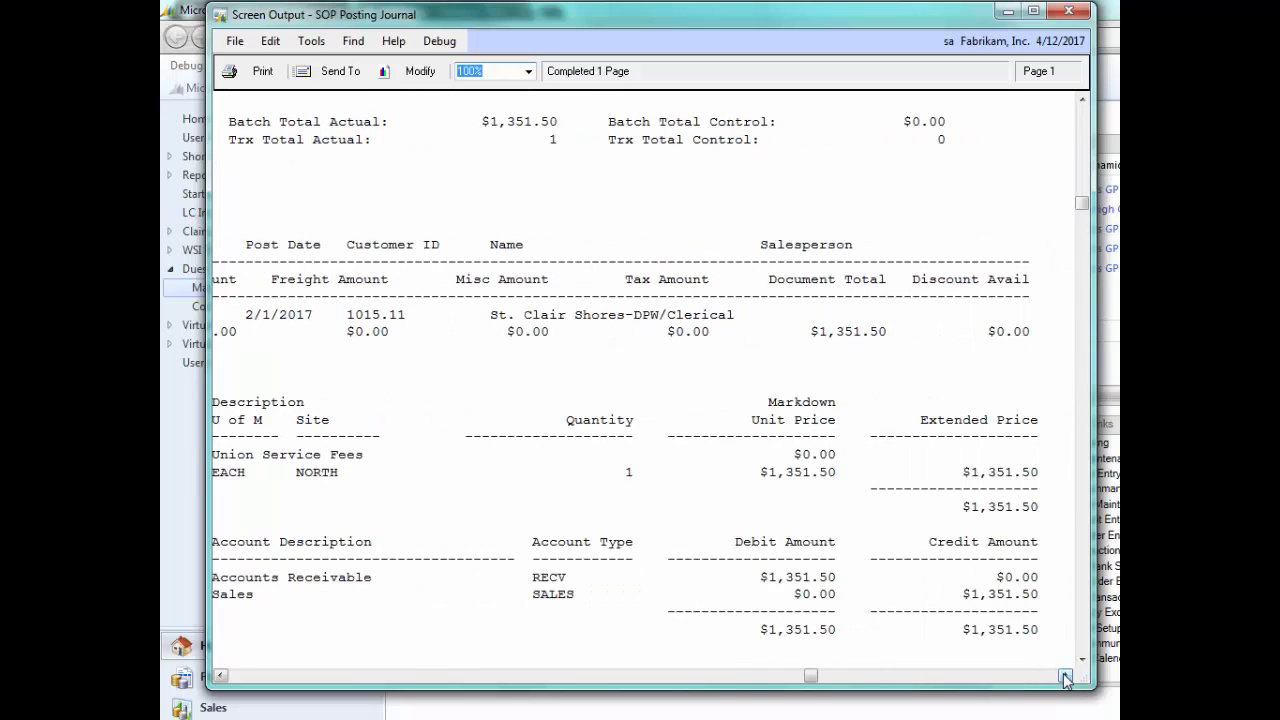
drag(1094, 600, 1117, 600)
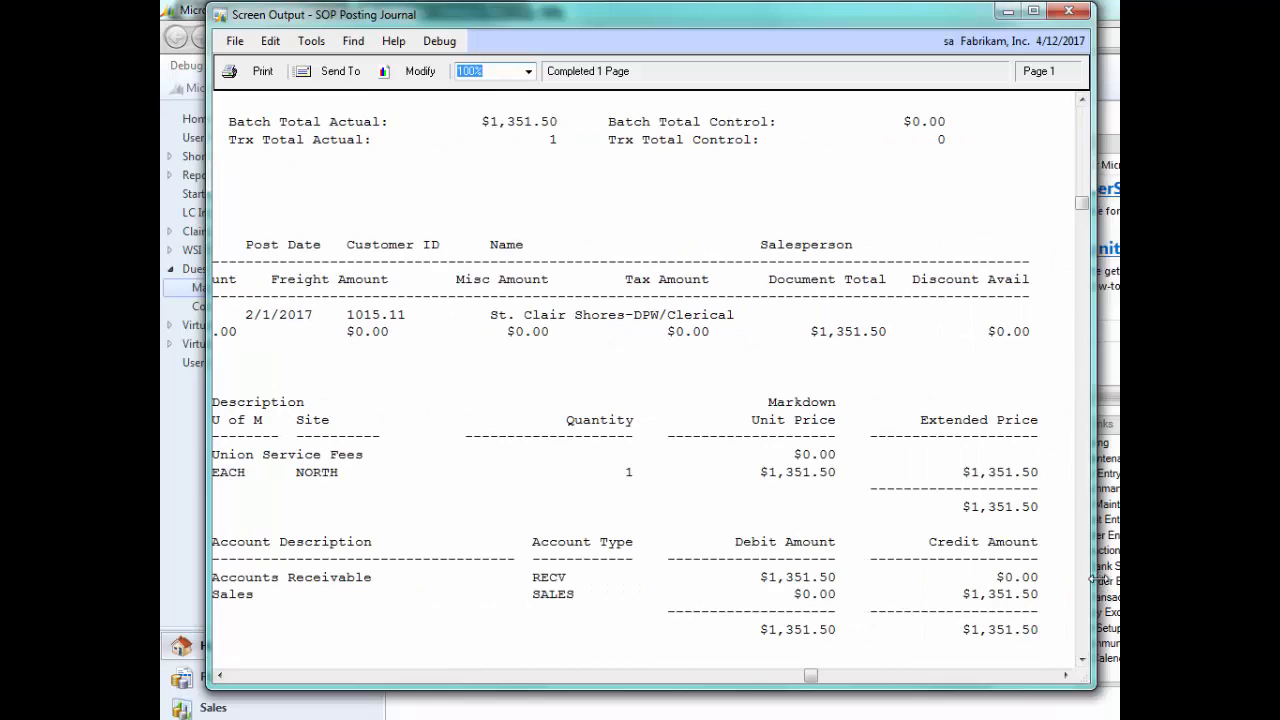
click(220, 675)
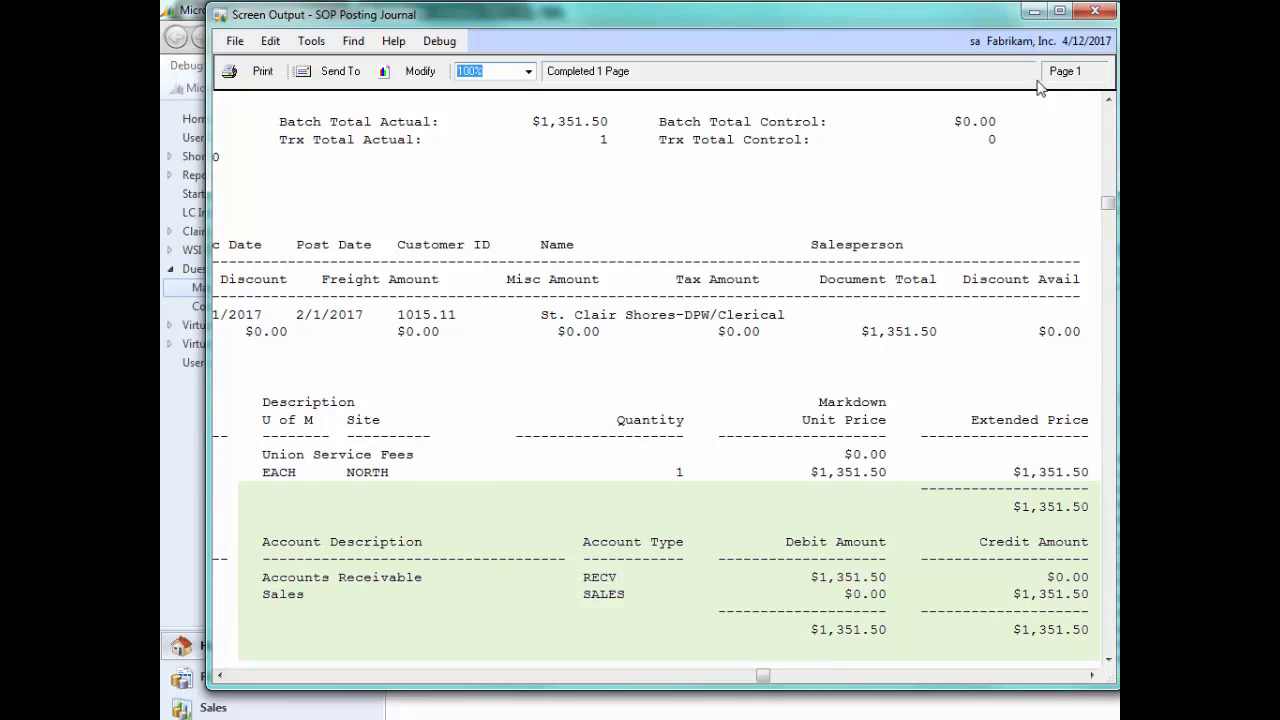
click(1096, 14)
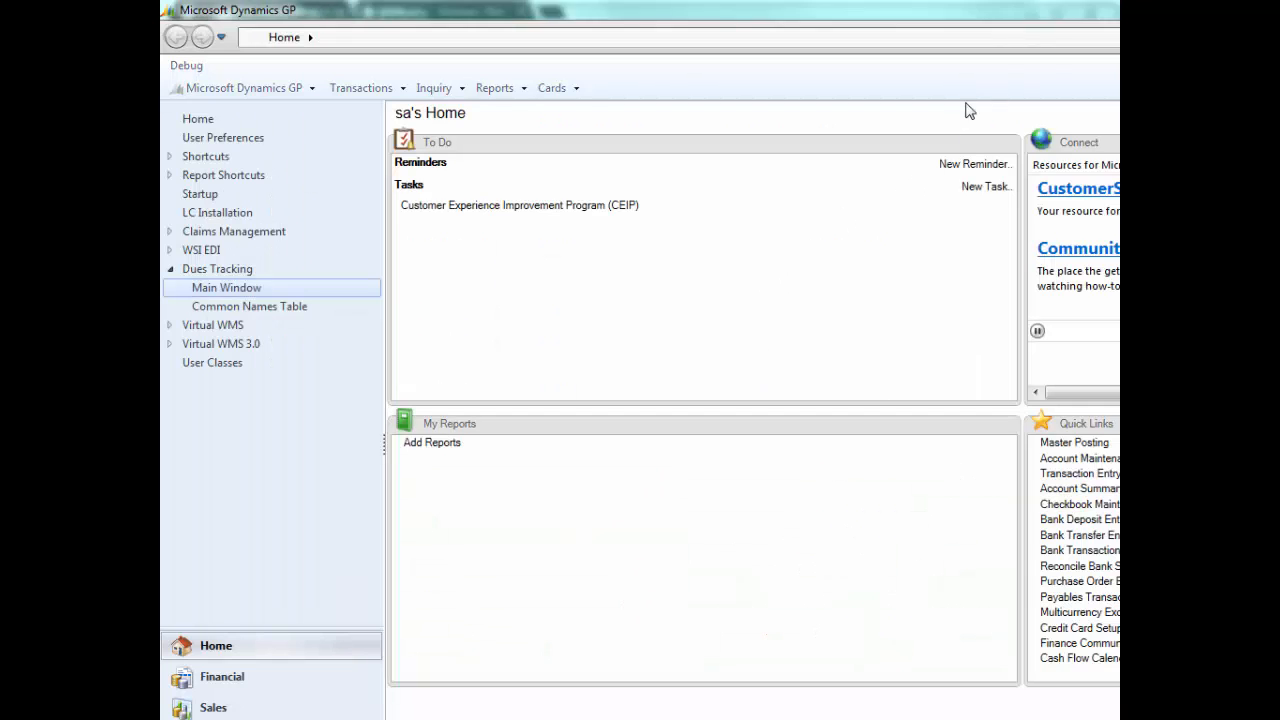
- Review the Dues Tracking Posting Report from the member list through the totals and check details on the last page, then close it
drag(634, 120, 436, 19)
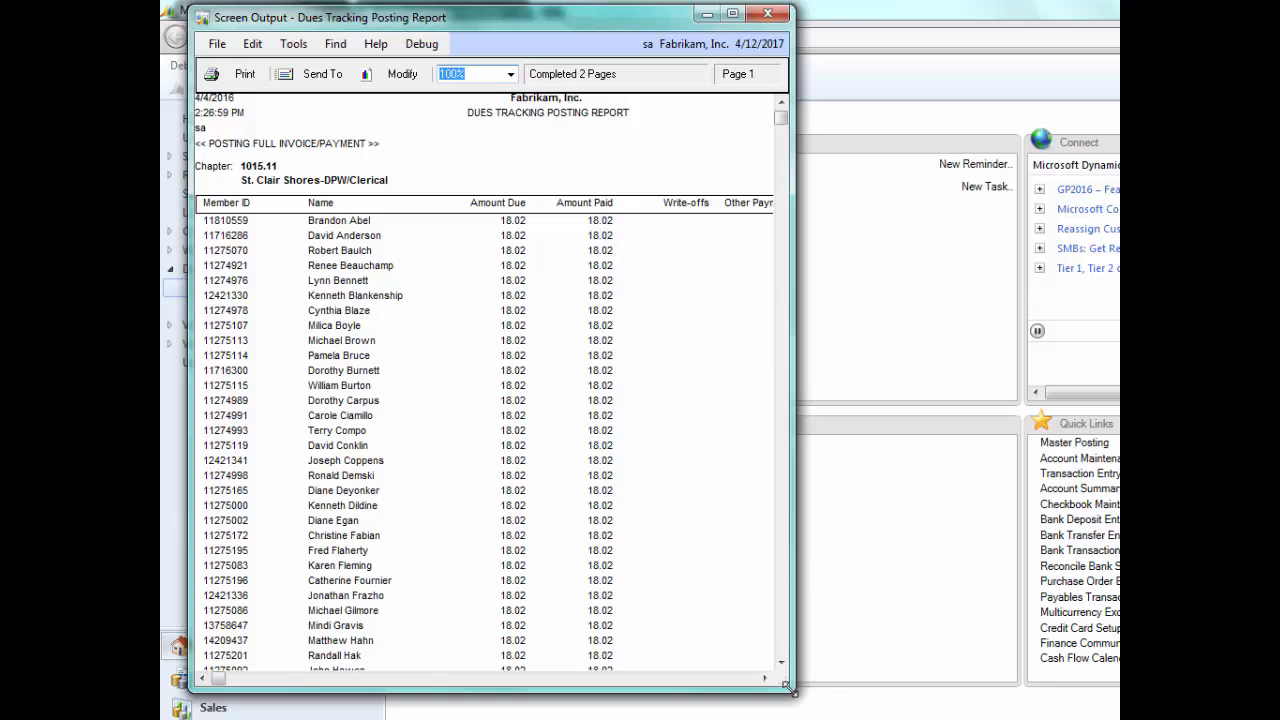
drag(790, 688, 1093, 689)
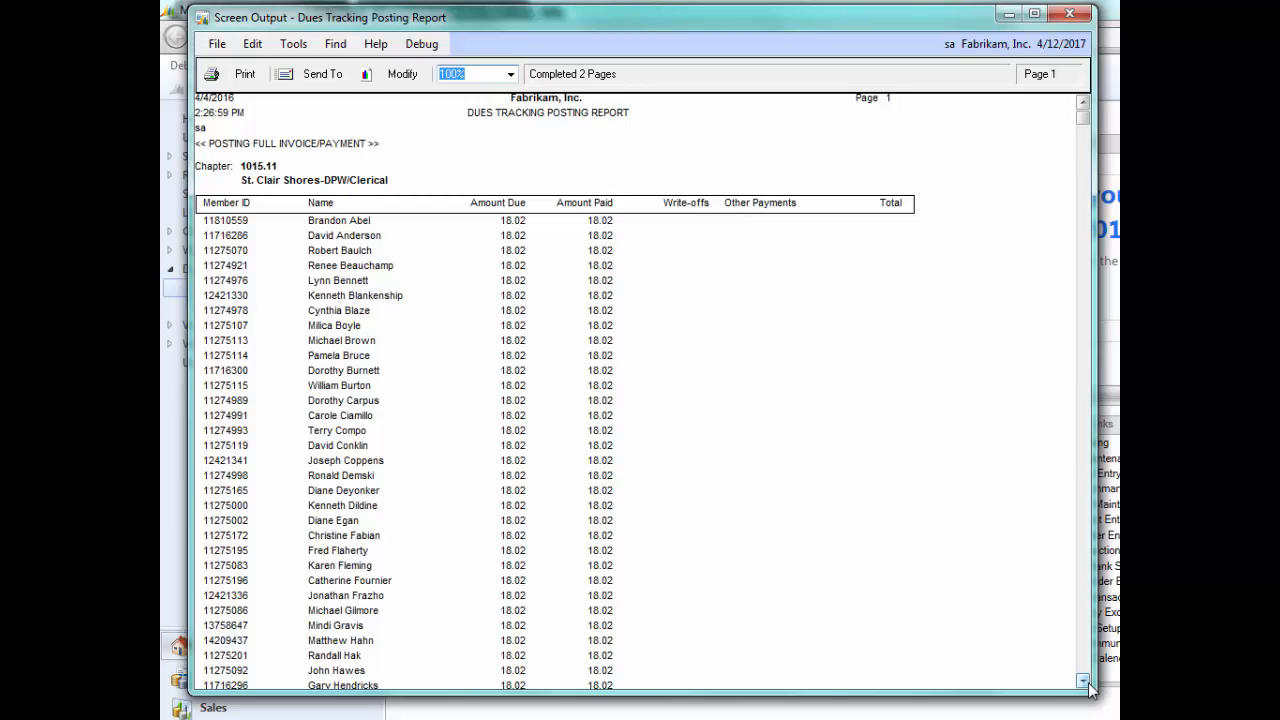
click(1088, 684)
click(1088, 684)
click(1088, 684)
click(1088, 684)
click(1088, 684)
click(1088, 684)
click(1088, 684)
click(1088, 684)
click(1088, 684)
click(1088, 684)
click(1088, 684)
click(1088, 684)
click(1088, 684)
click(1088, 684)
click(1088, 684)
click(1088, 684)
click(1088, 684)
click(1088, 684)
click(1088, 684)
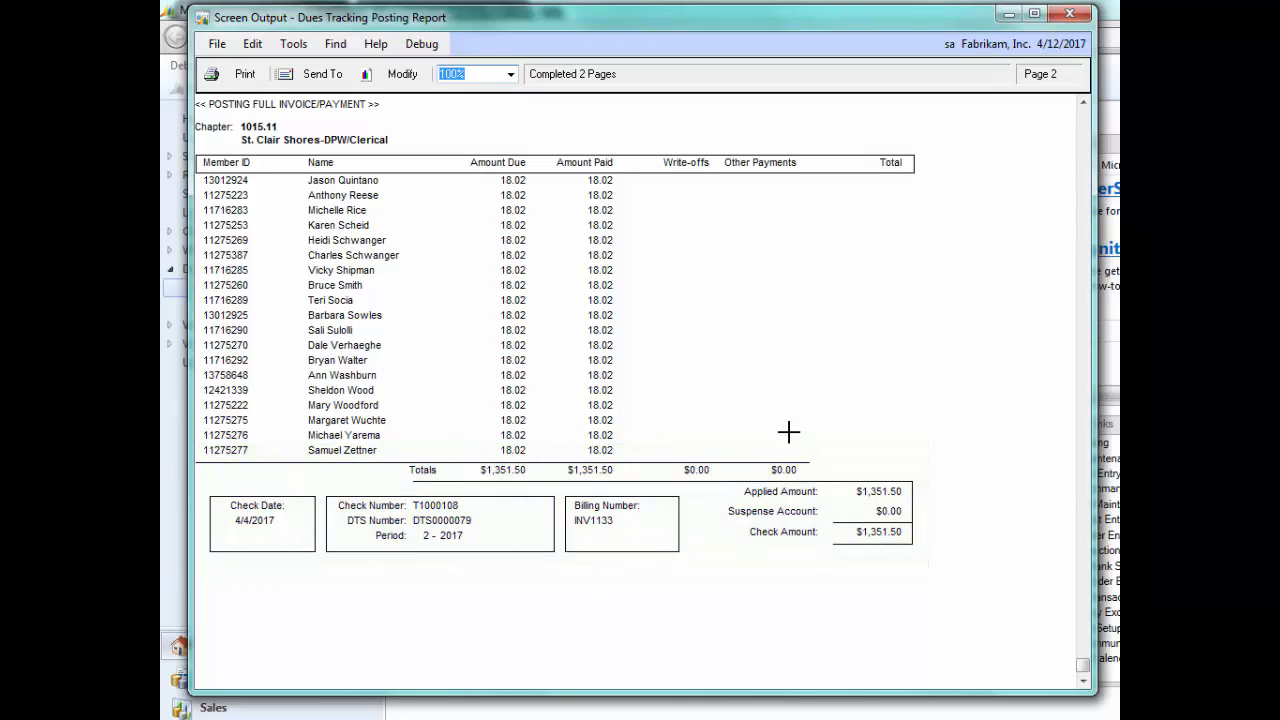
click(1070, 16)
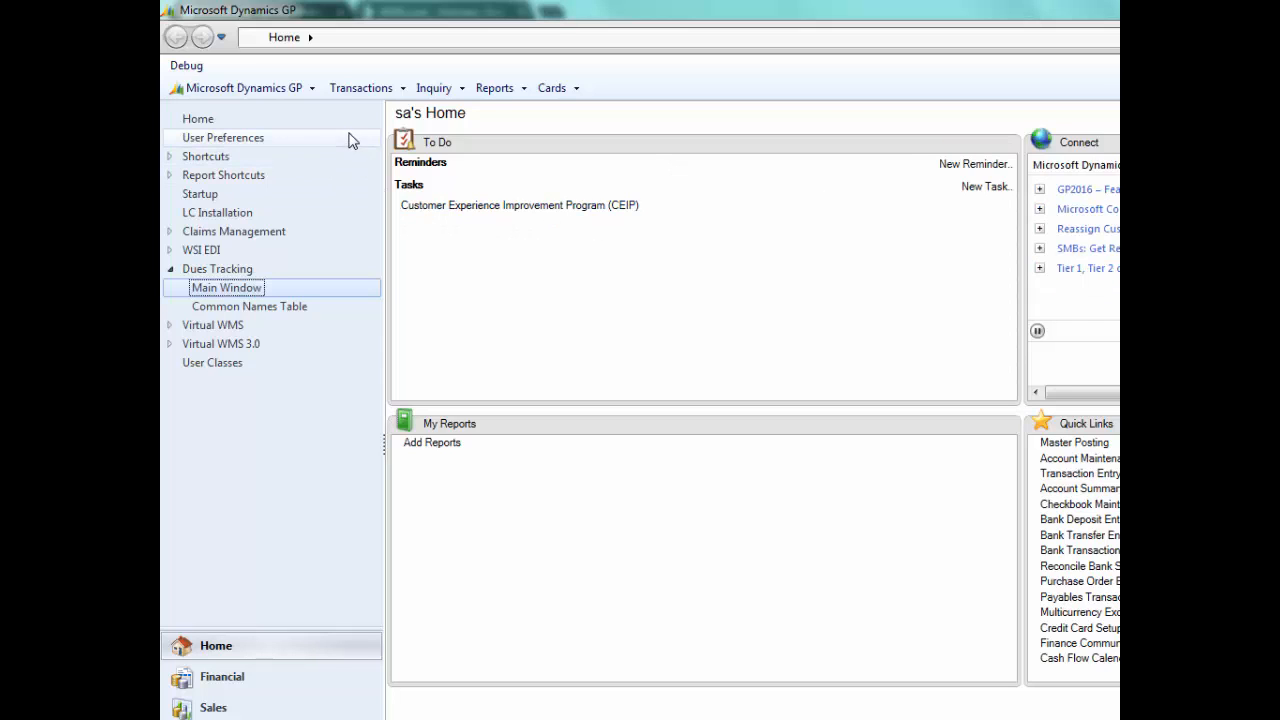
- Open the sales report window for Receivables Trial Balance Reports
click(497, 90)
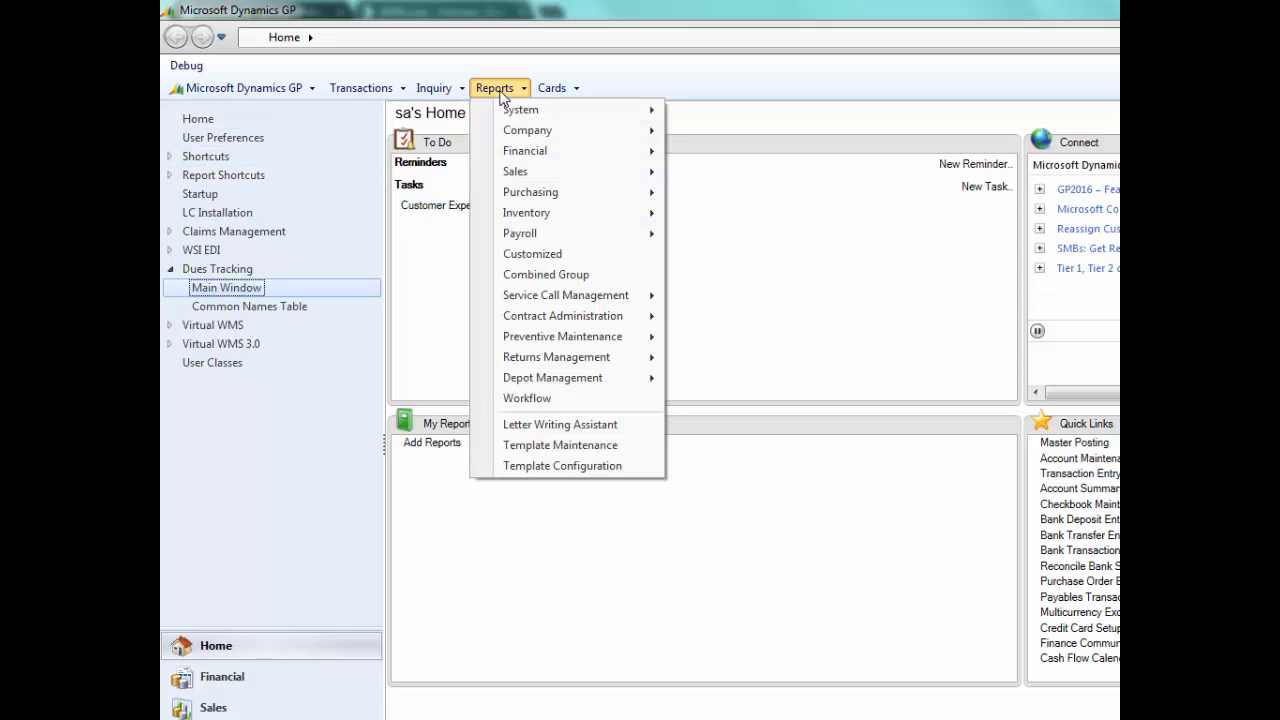
mouse_move(515, 171)
click(709, 176)
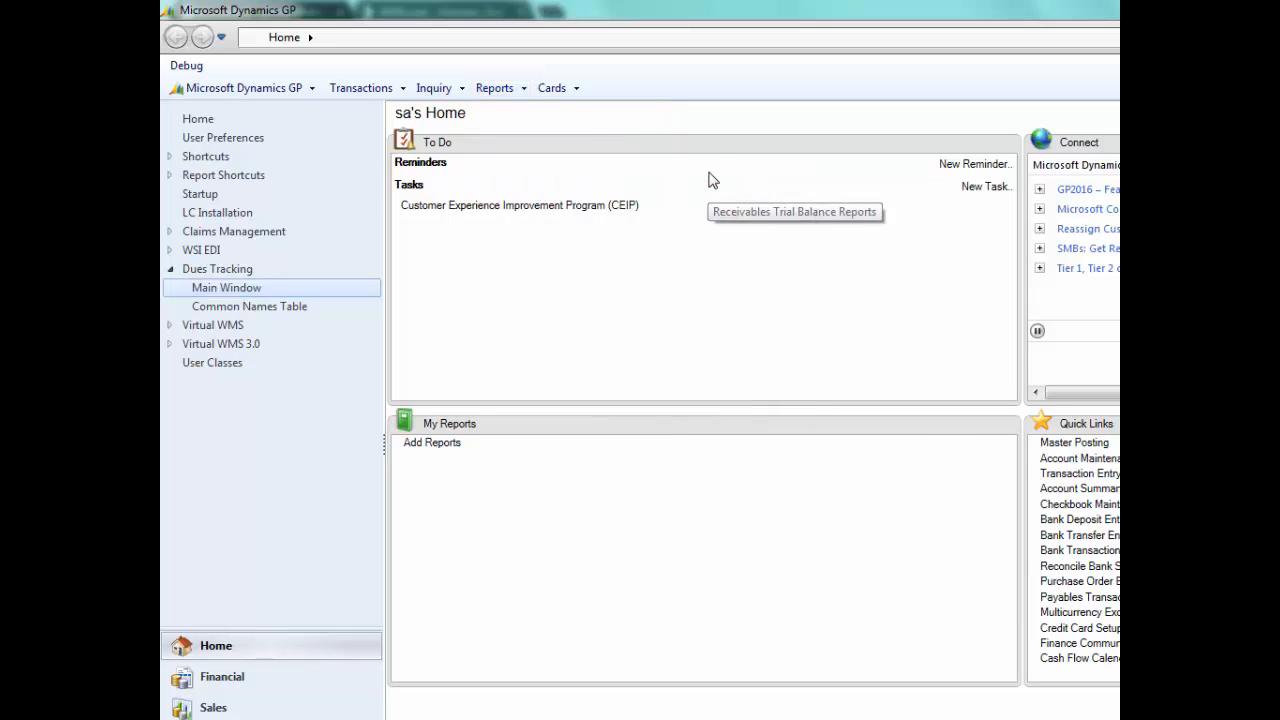
drag(668, 180, 525, 80)
- Add the Aged Trial Balance demo option to the print list and print it
click(294, 274)
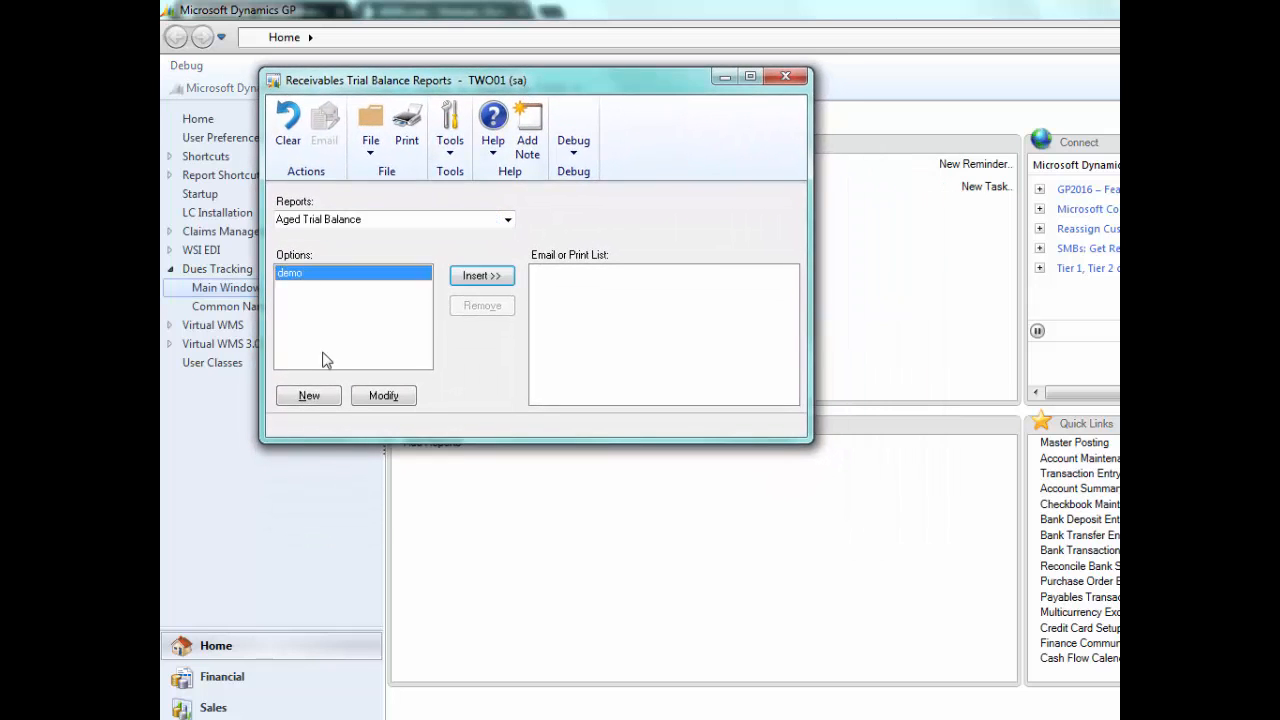
click(408, 146)
click(915, 468)
click(479, 276)
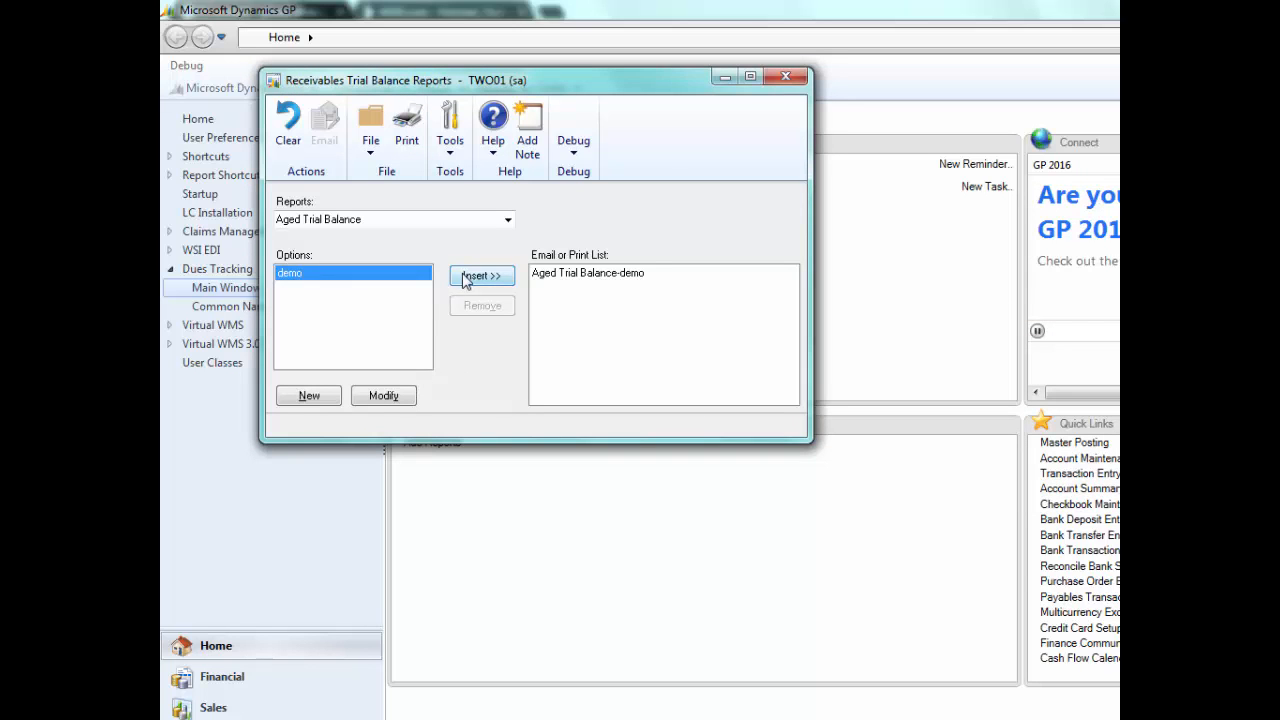
click(412, 146)
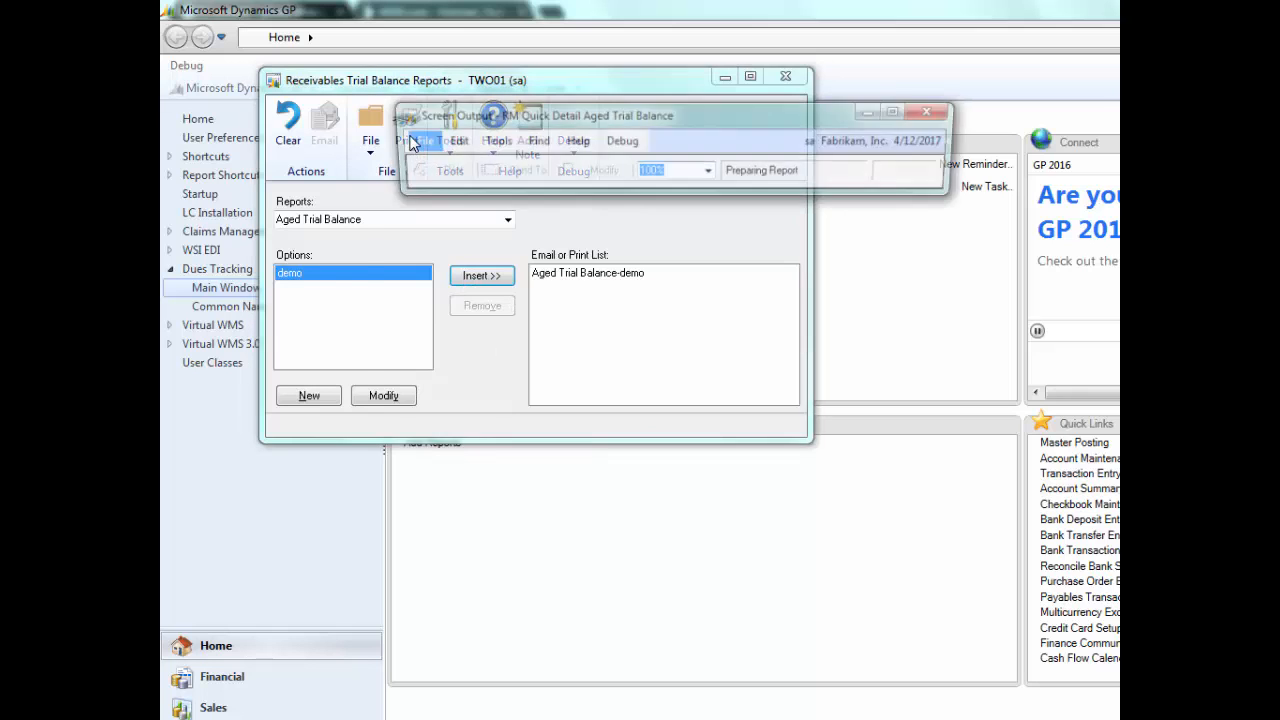
- Examine the invoices, payments and aging totals in the detailed aged trial balance, then close the report and the reports window
drag(522, 125, 311, 56)
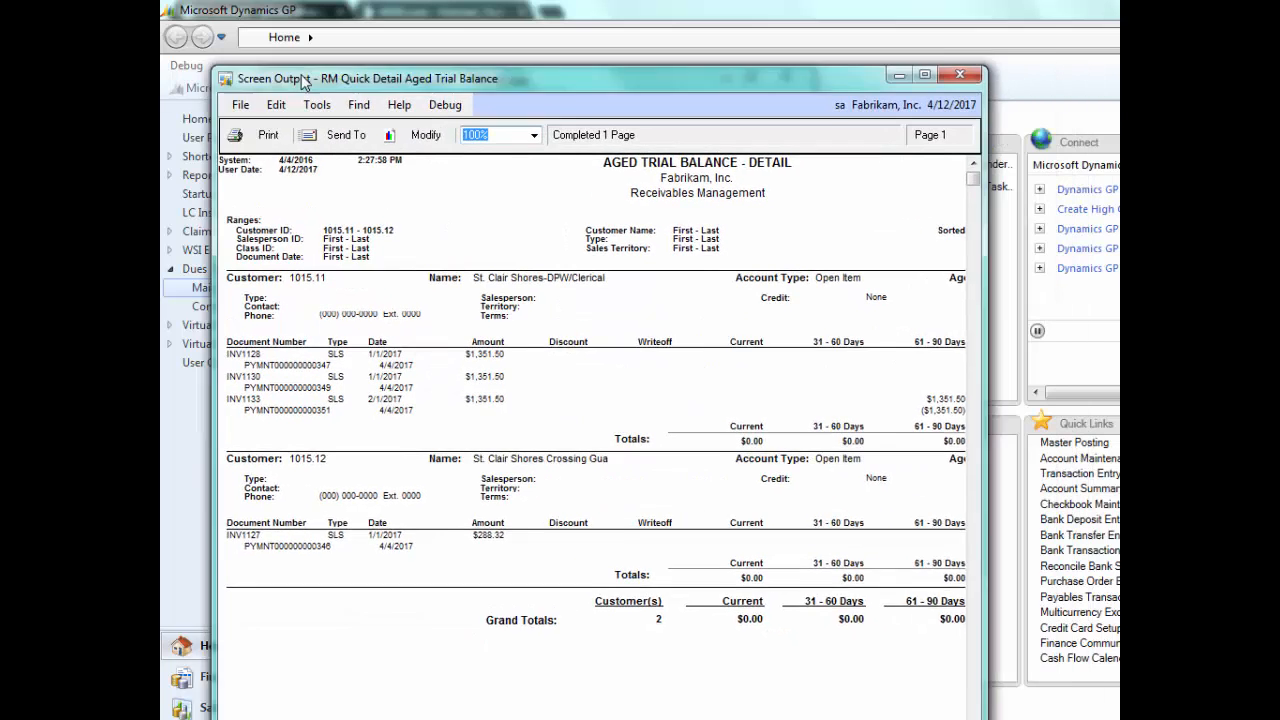
drag(940, 273, 1098, 261)
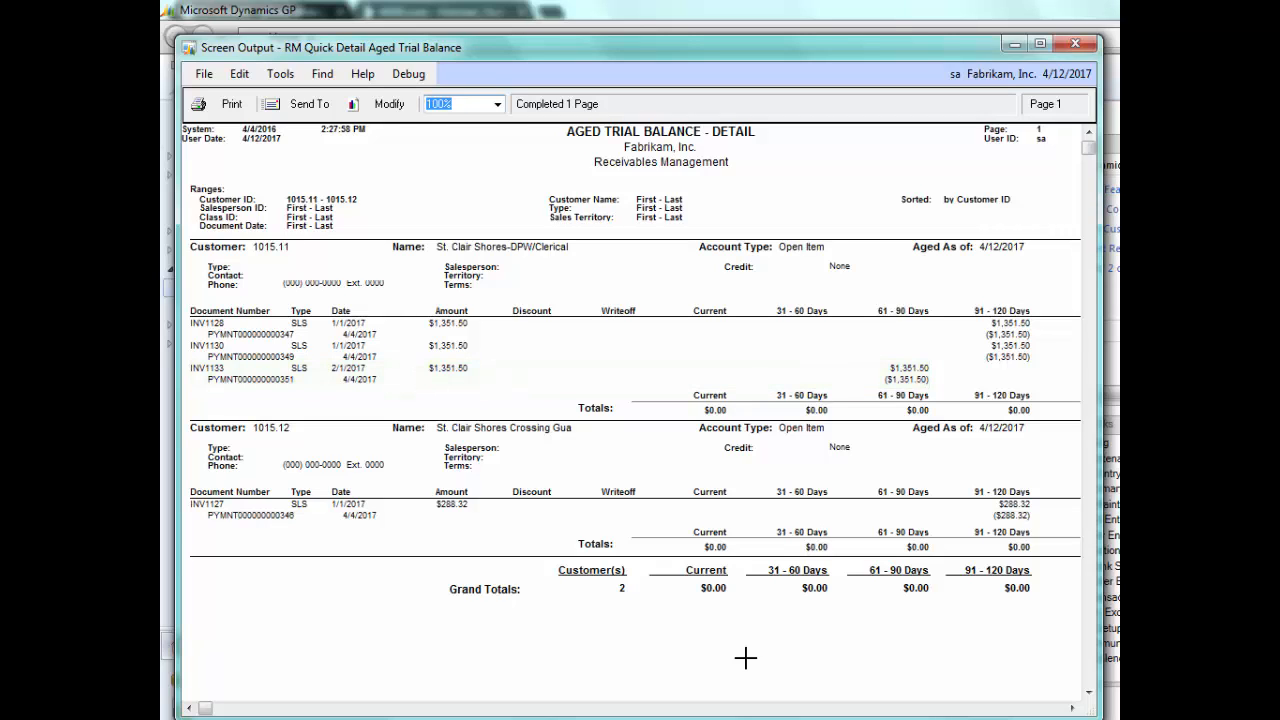
click(1074, 47)
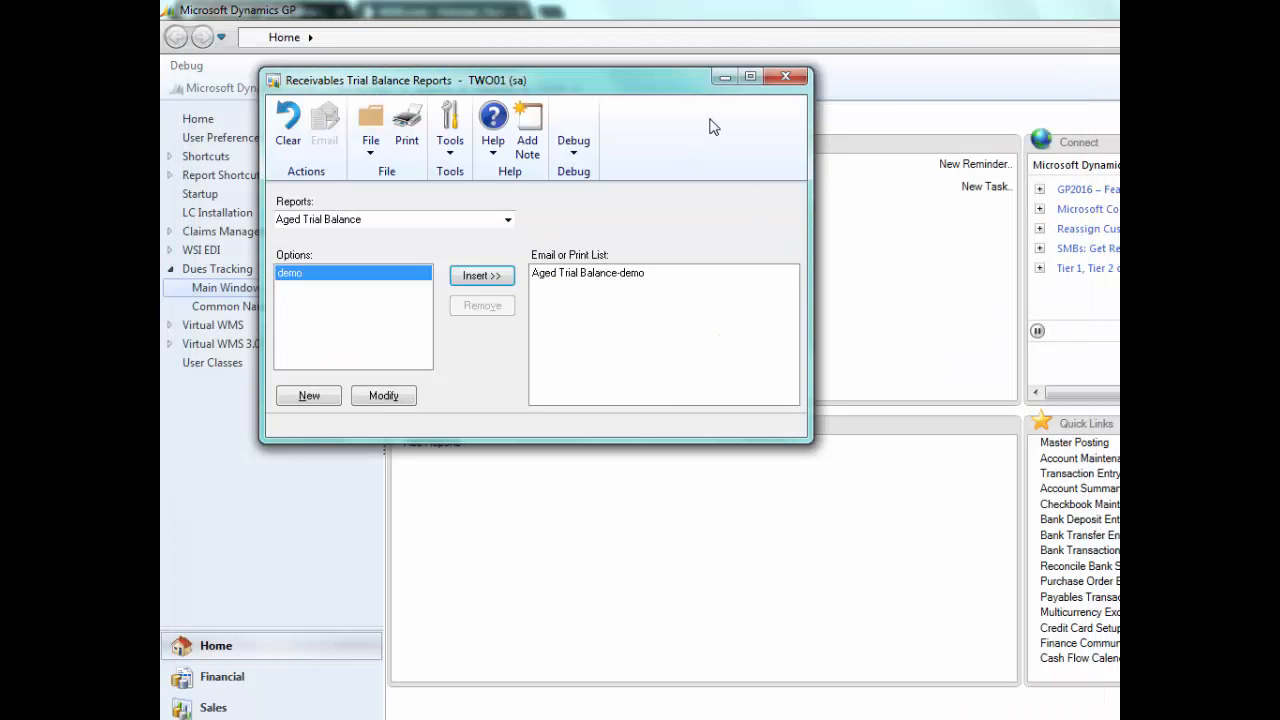
click(786, 78)
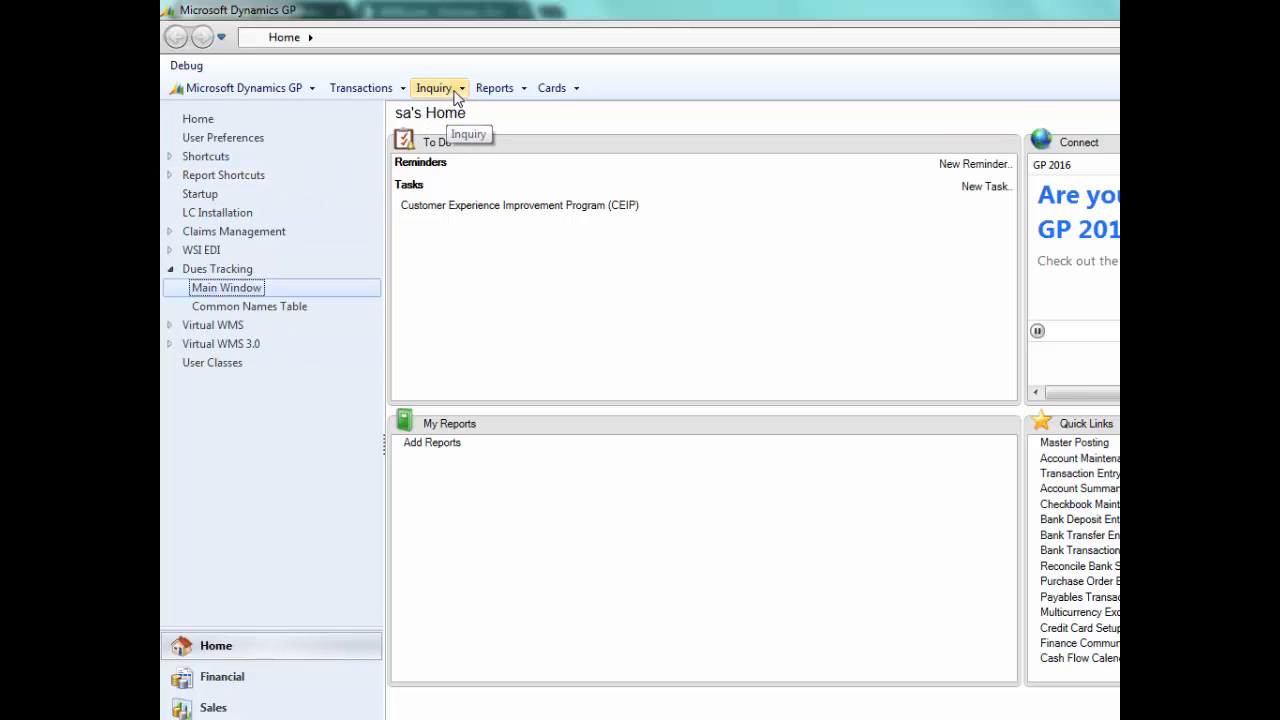
- Open Cash Receipts Entry for sales transactions and bring up the last receipt on file
click(400, 88)
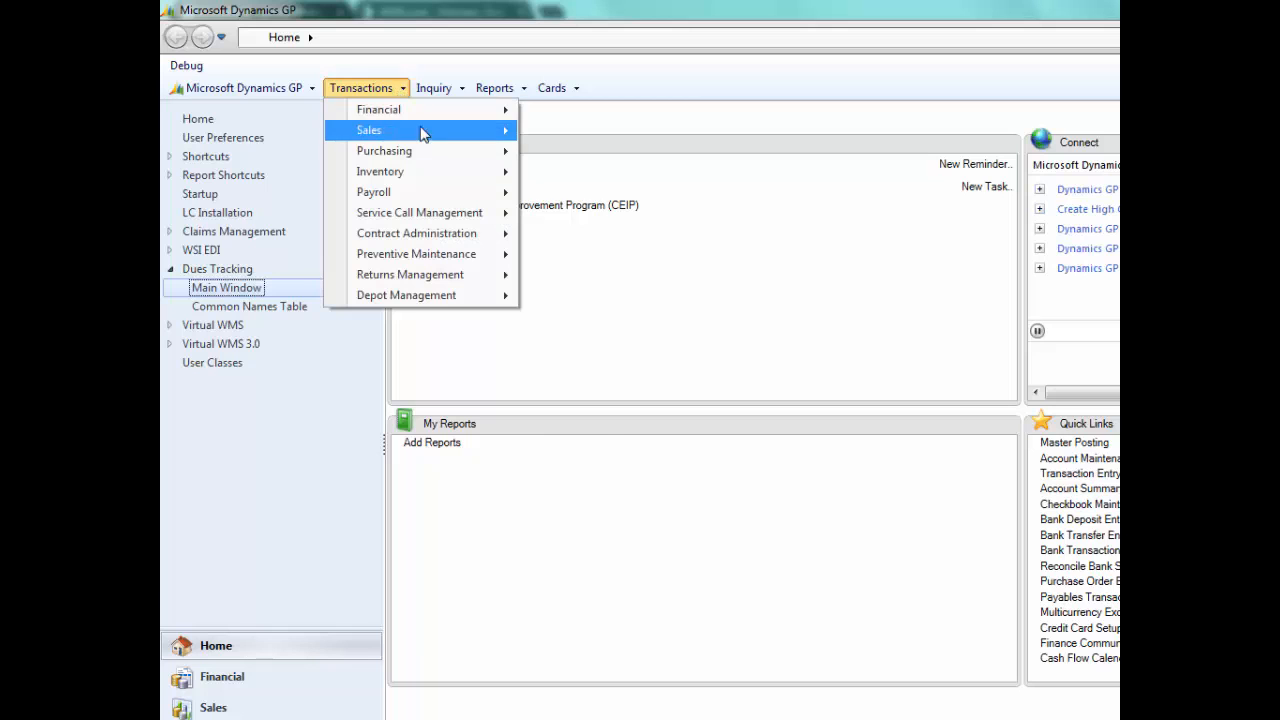
mouse_move(417, 131)
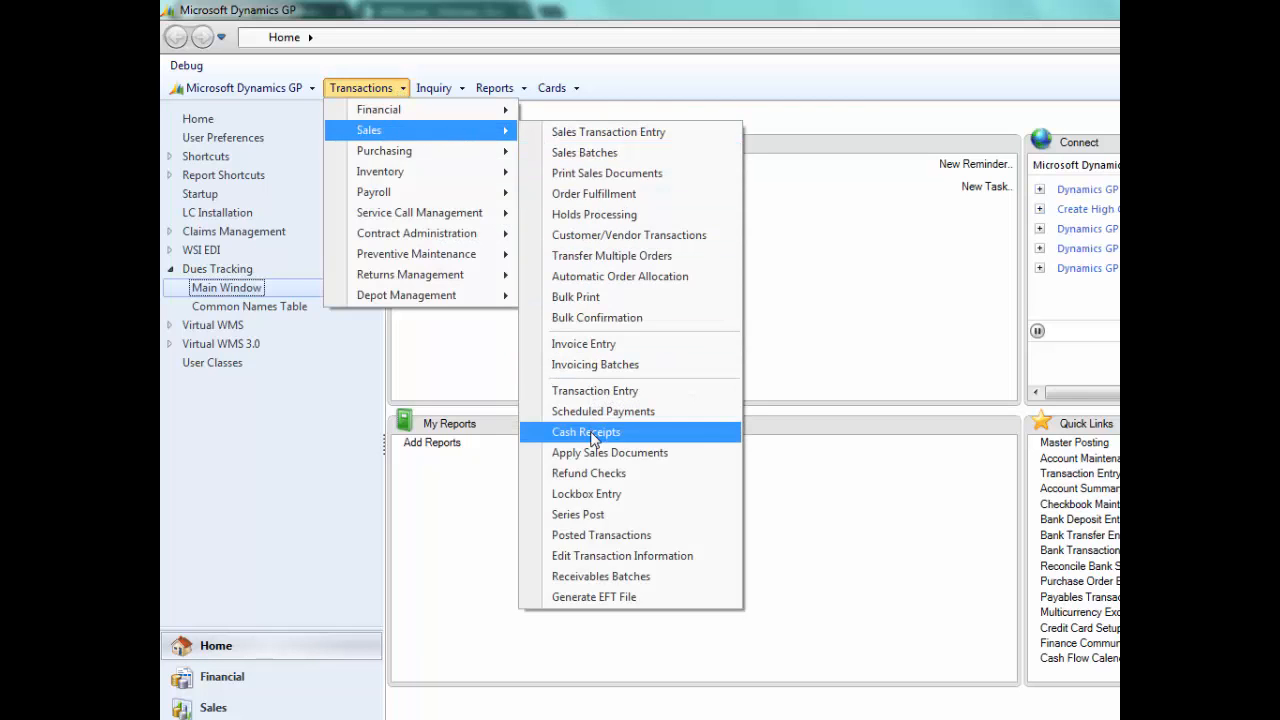
click(593, 433)
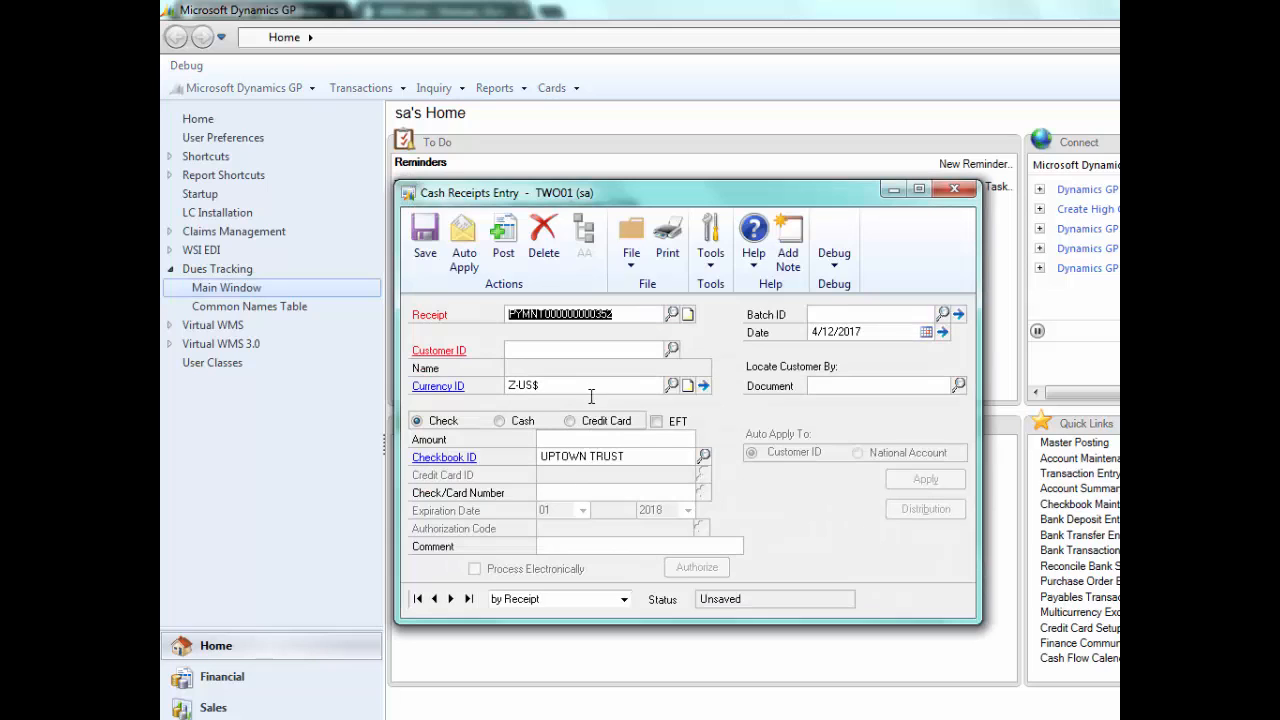
click(468, 598)
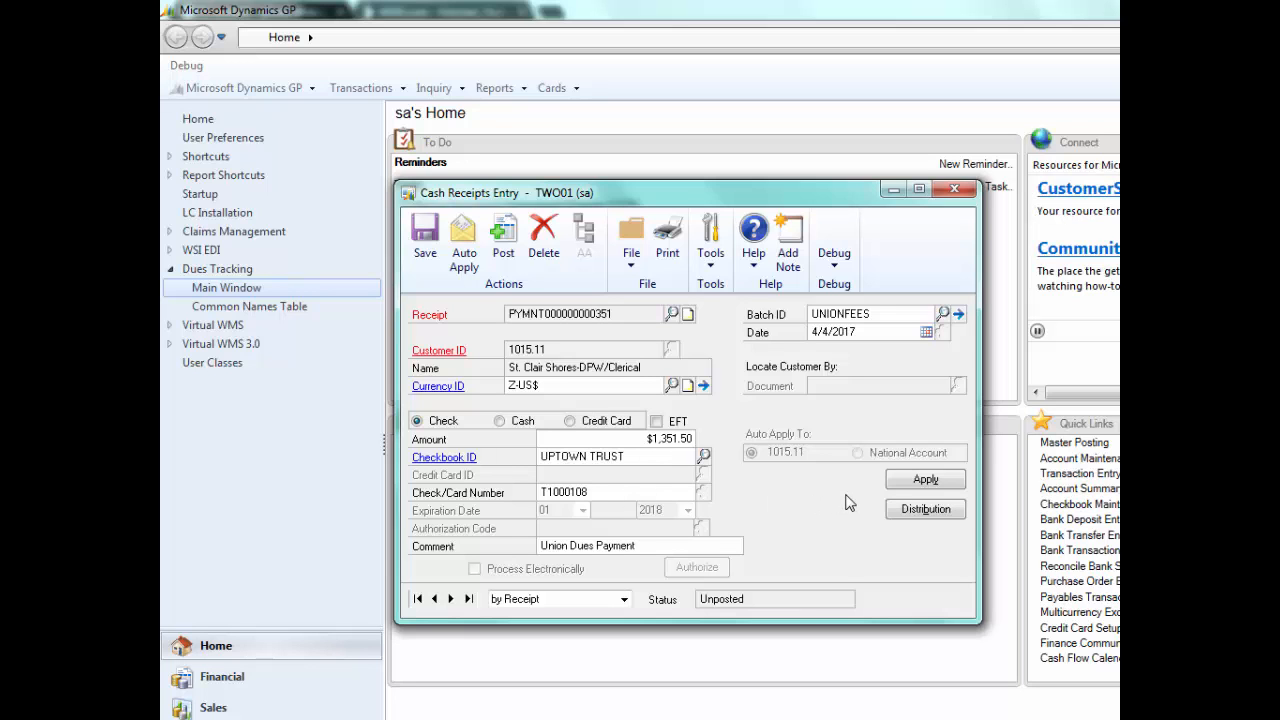
- Review the union dues receipt's account distributions and applied sales documents, then close the cash receipts windows
click(912, 512)
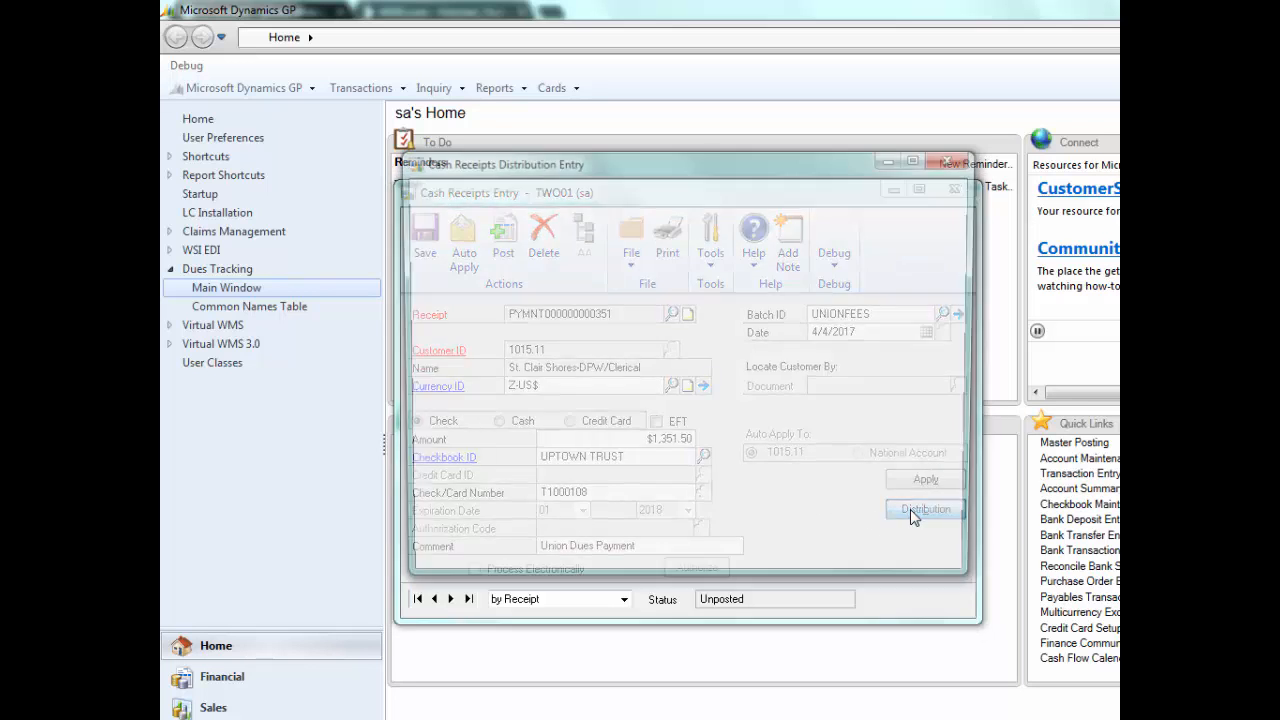
click(954, 158)
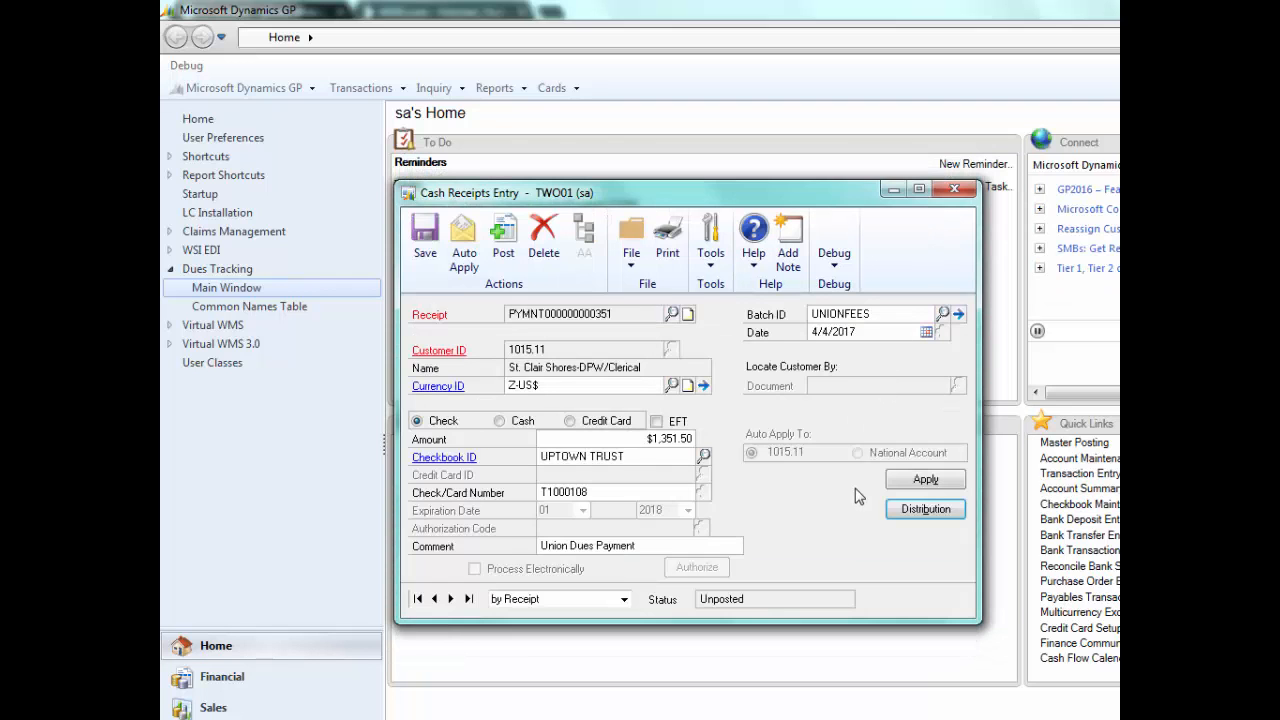
click(912, 482)
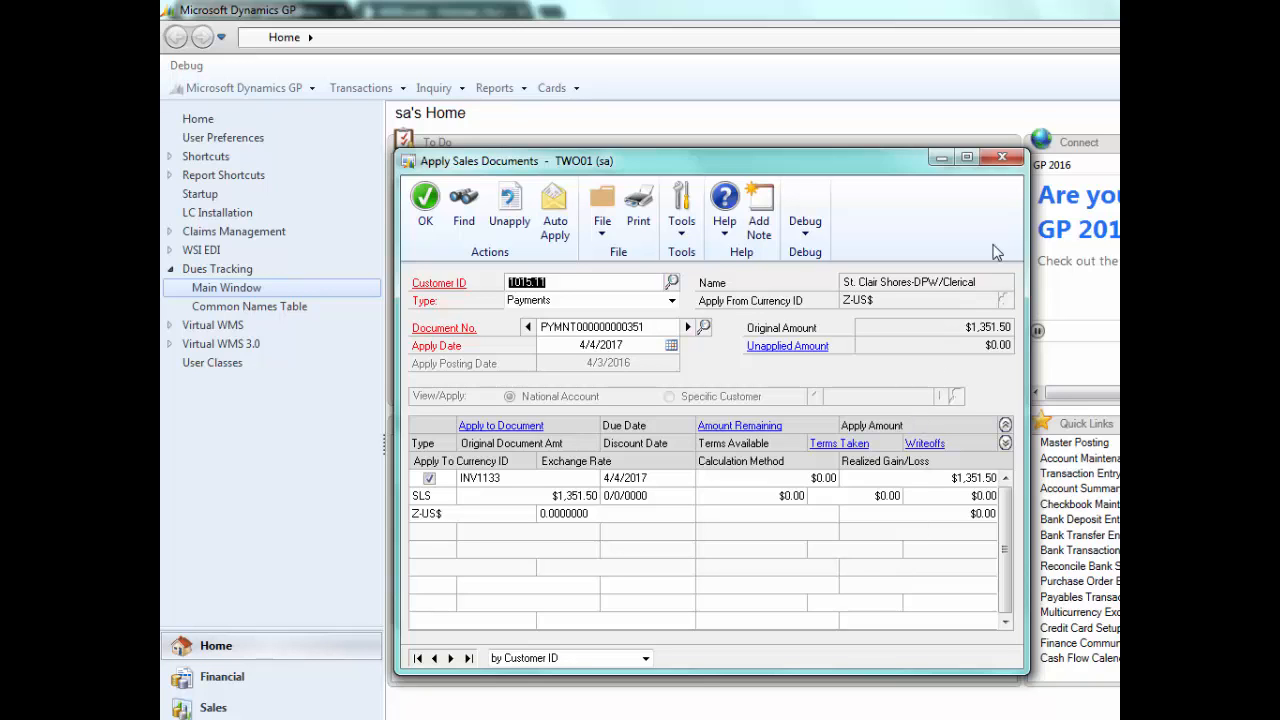
click(1002, 158)
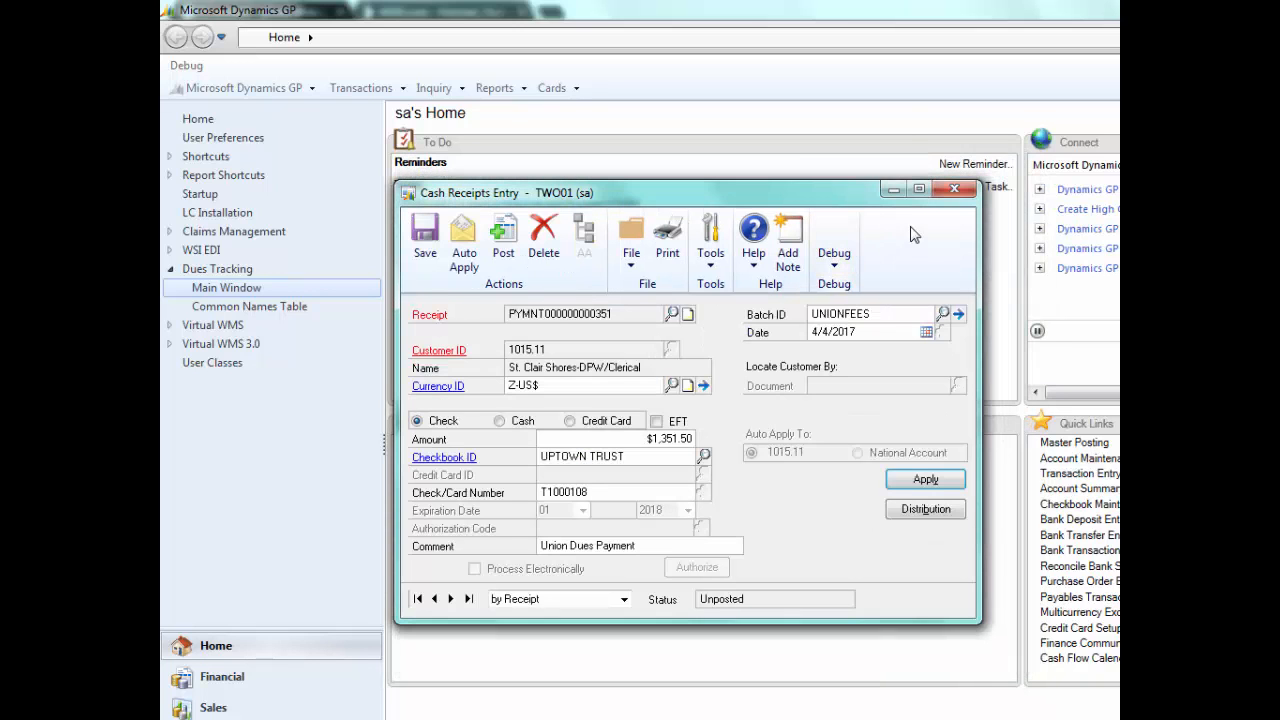
click(940, 194)
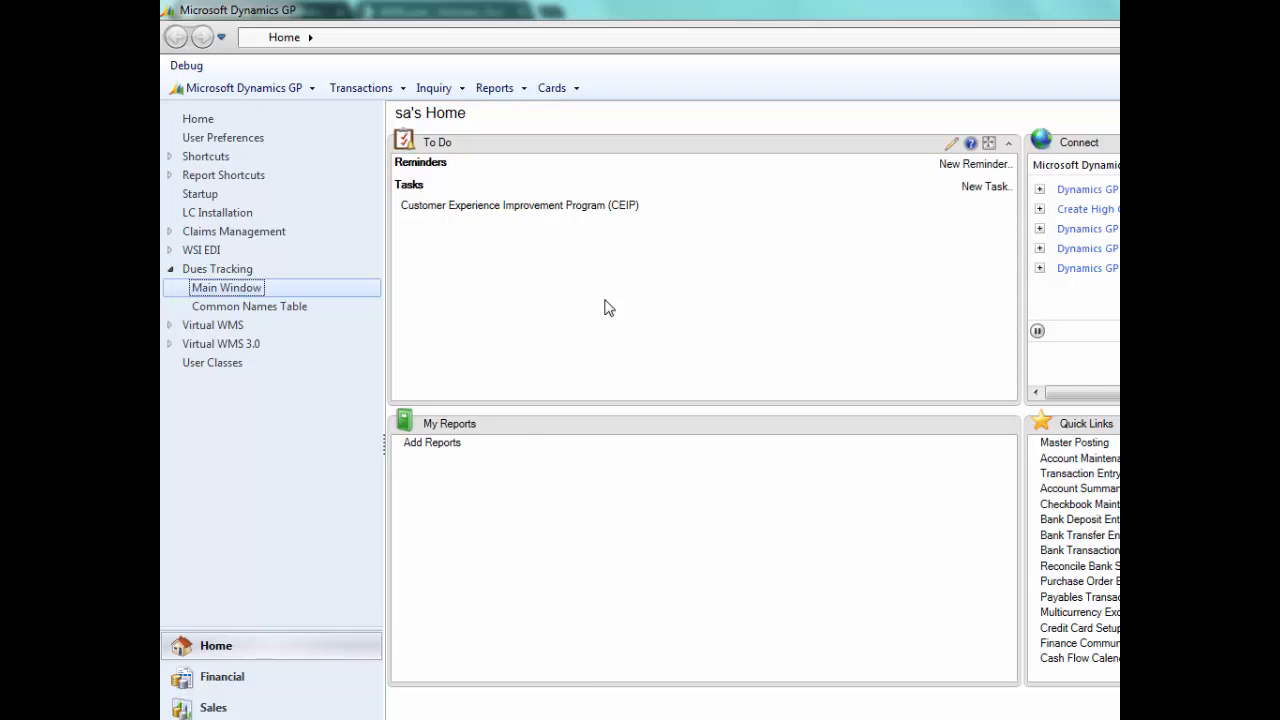
- Display the receivables transactions of the St. Clair Shores-DPW/Clerical chapter in the sales inquiry by customer
click(450, 89)
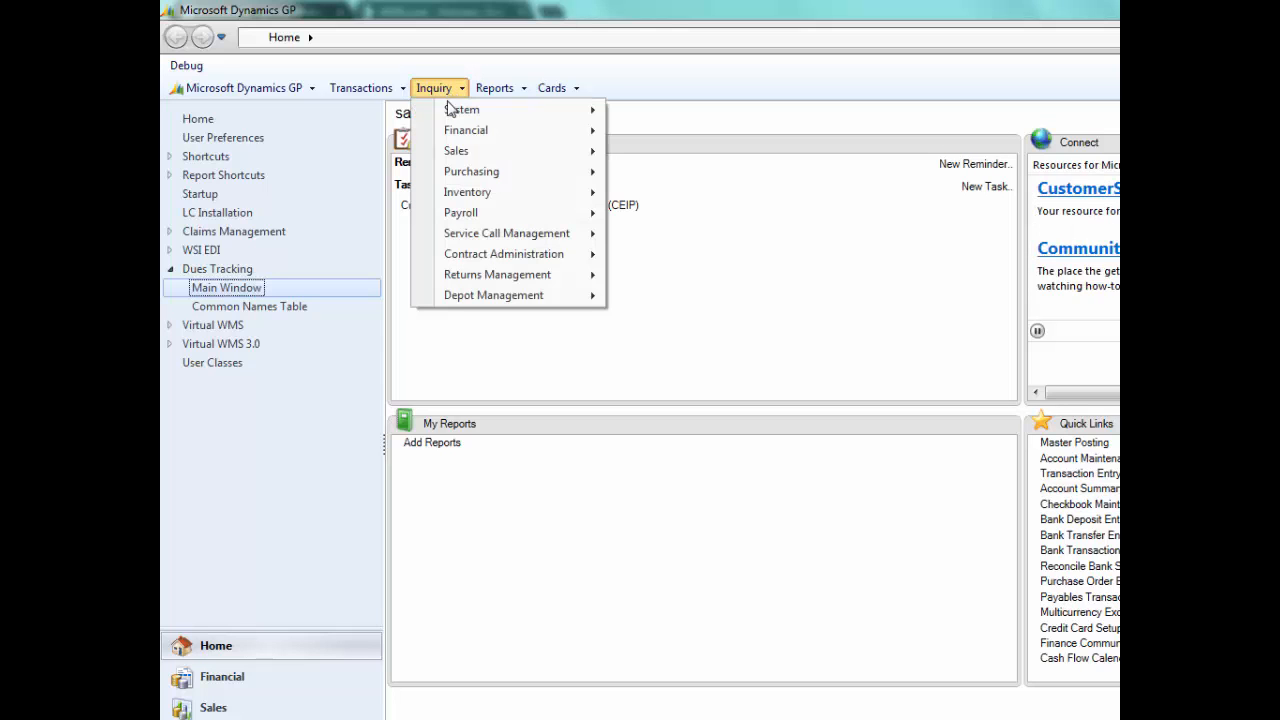
mouse_move(446, 149)
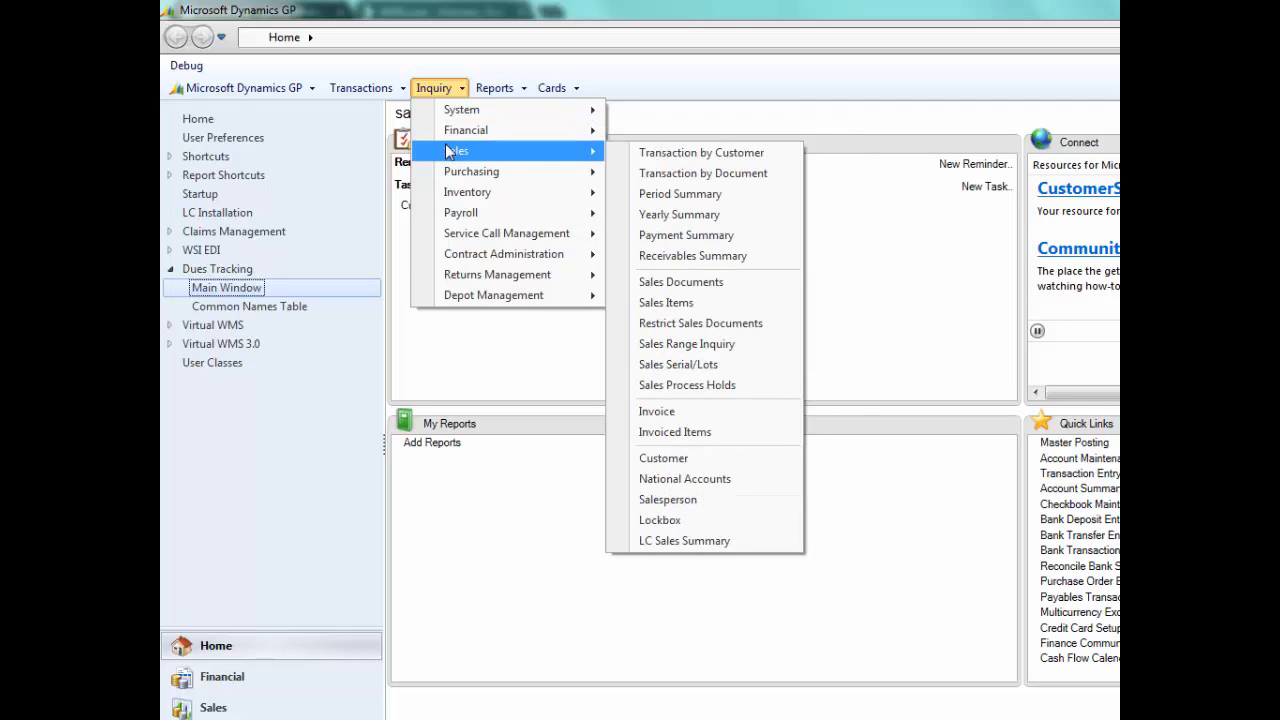
click(668, 160)
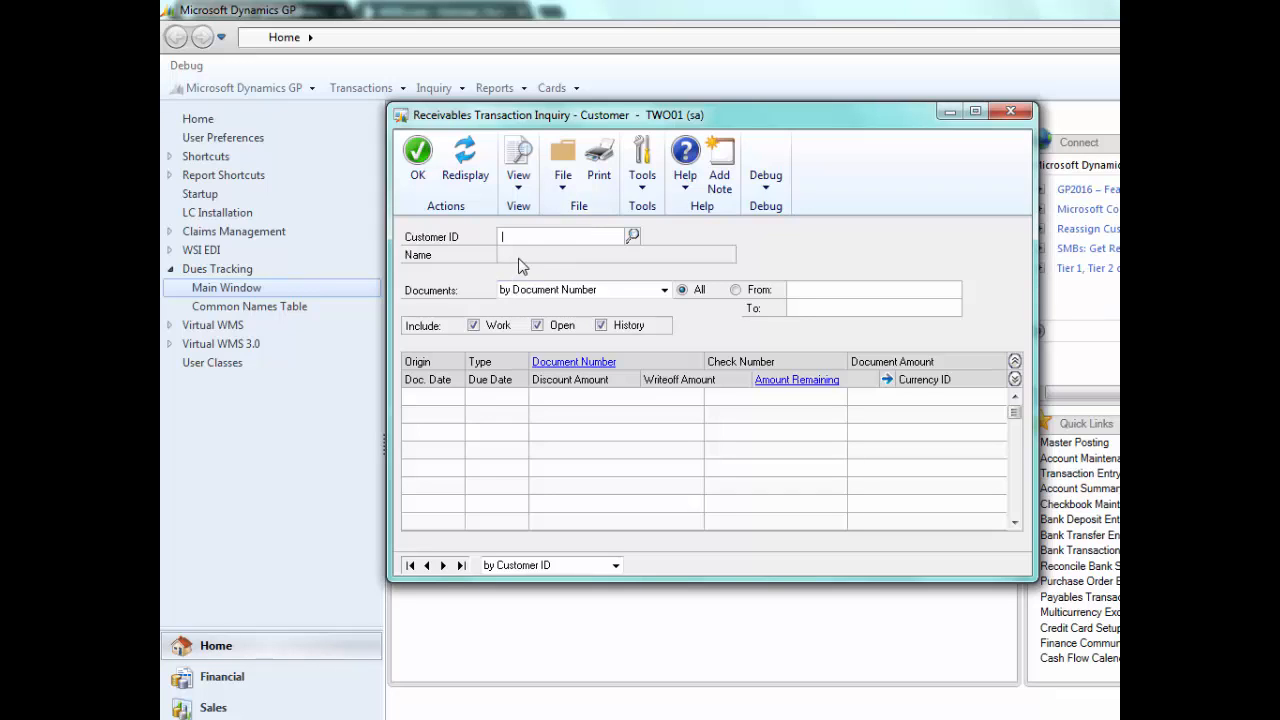
text(1)
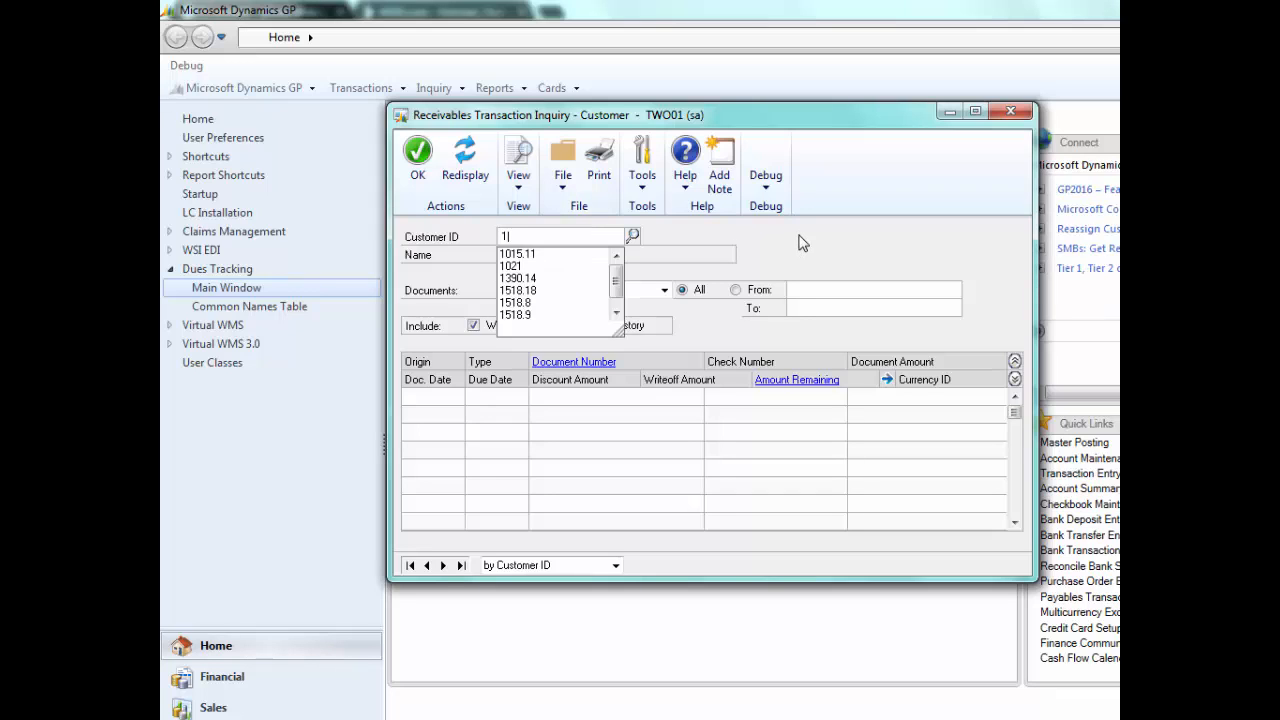
text(015.11)
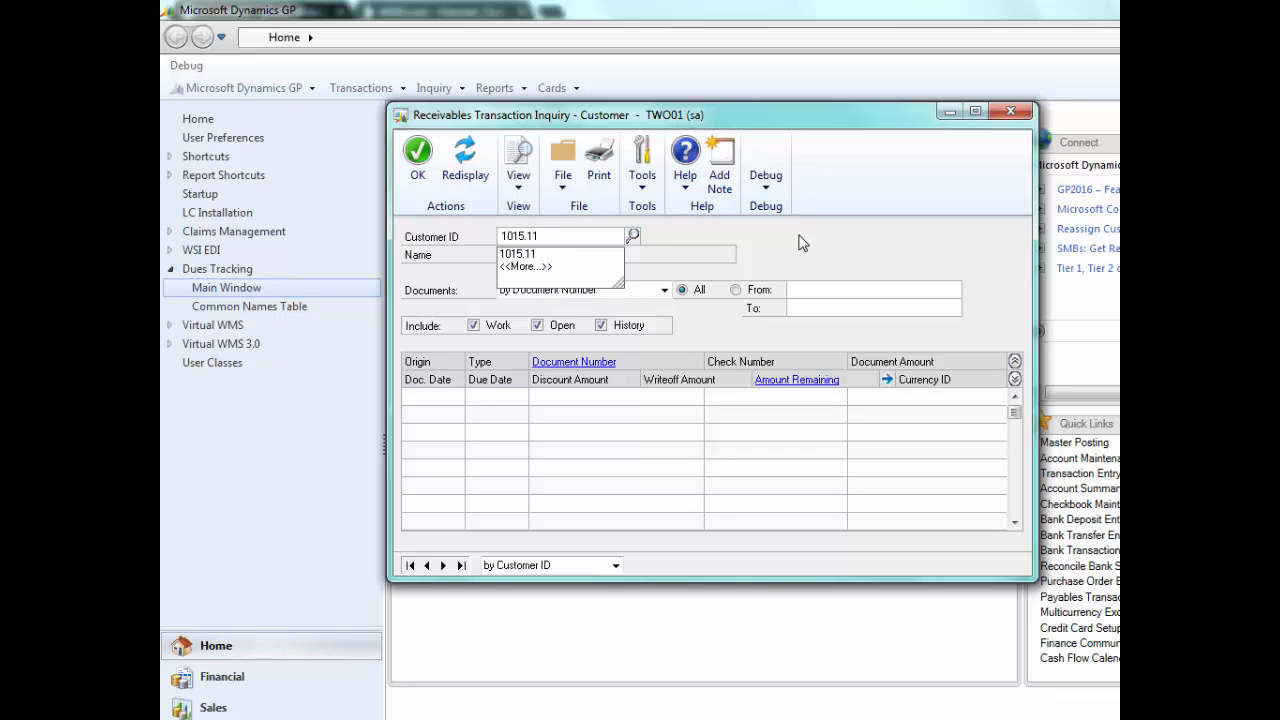
key(Tab)
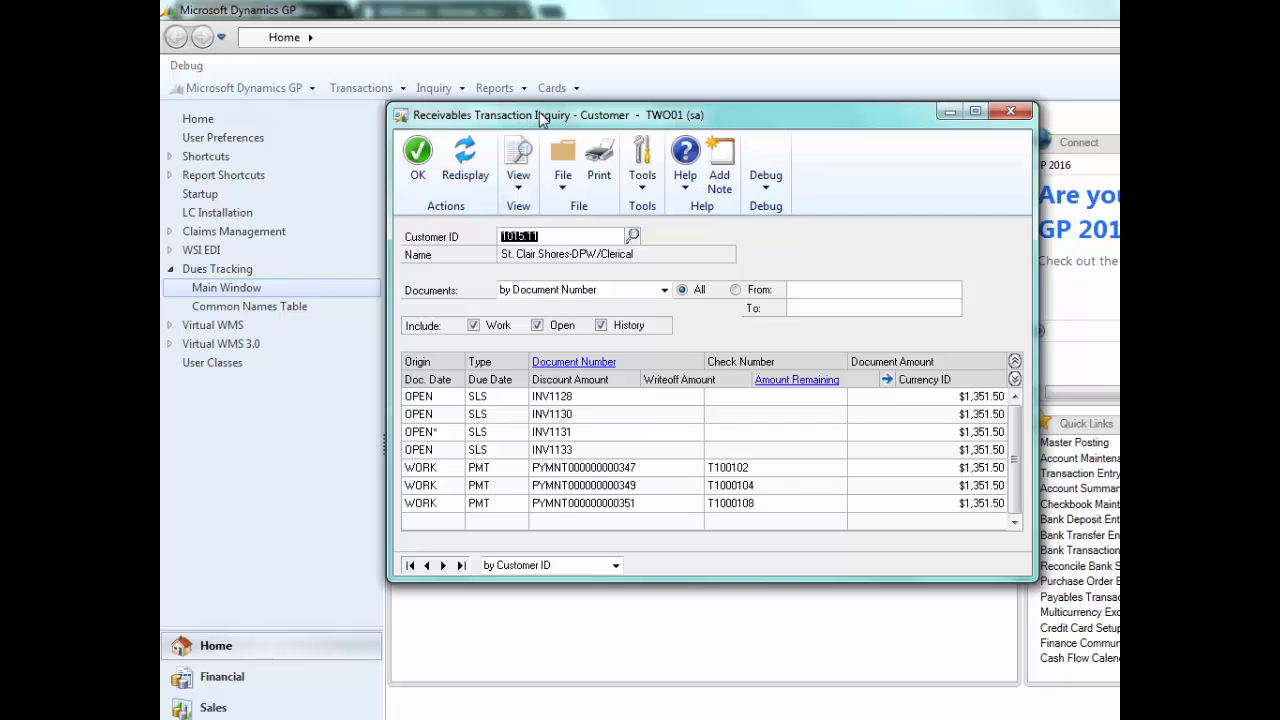
- Inspect the last open invoice and its document details, including the originating number, then return to the transaction list
click(551, 451)
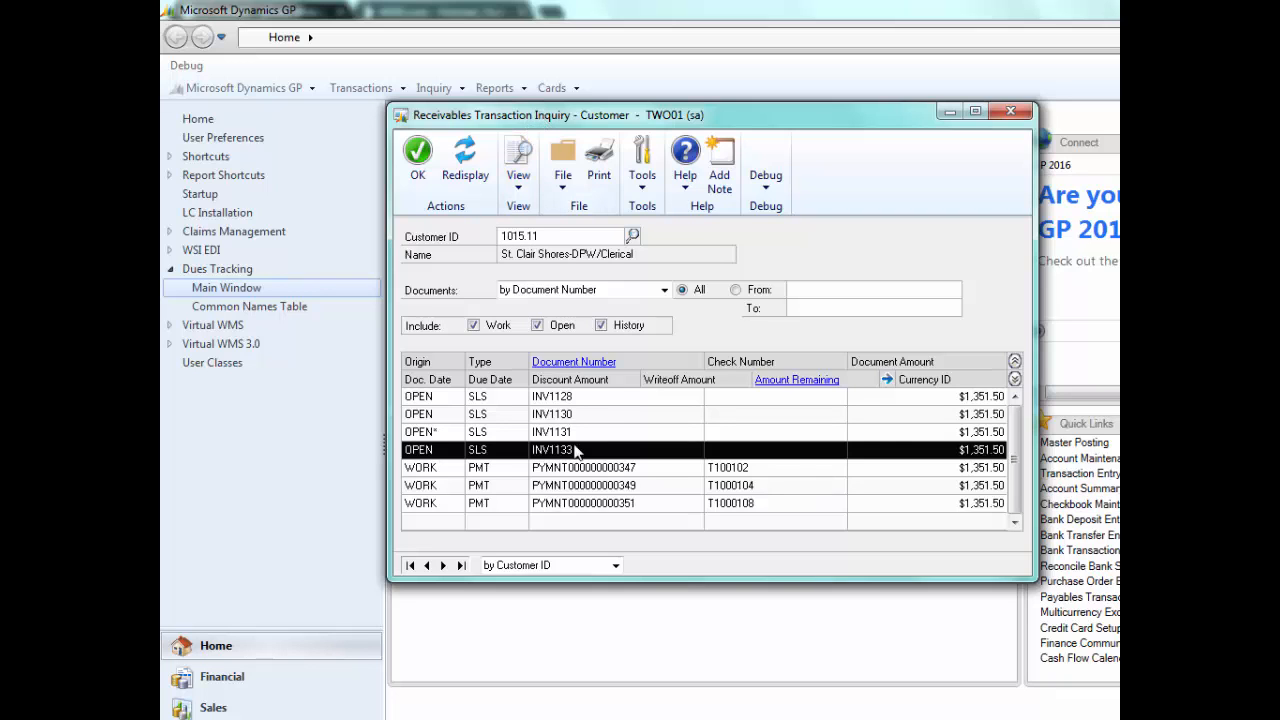
click(580, 363)
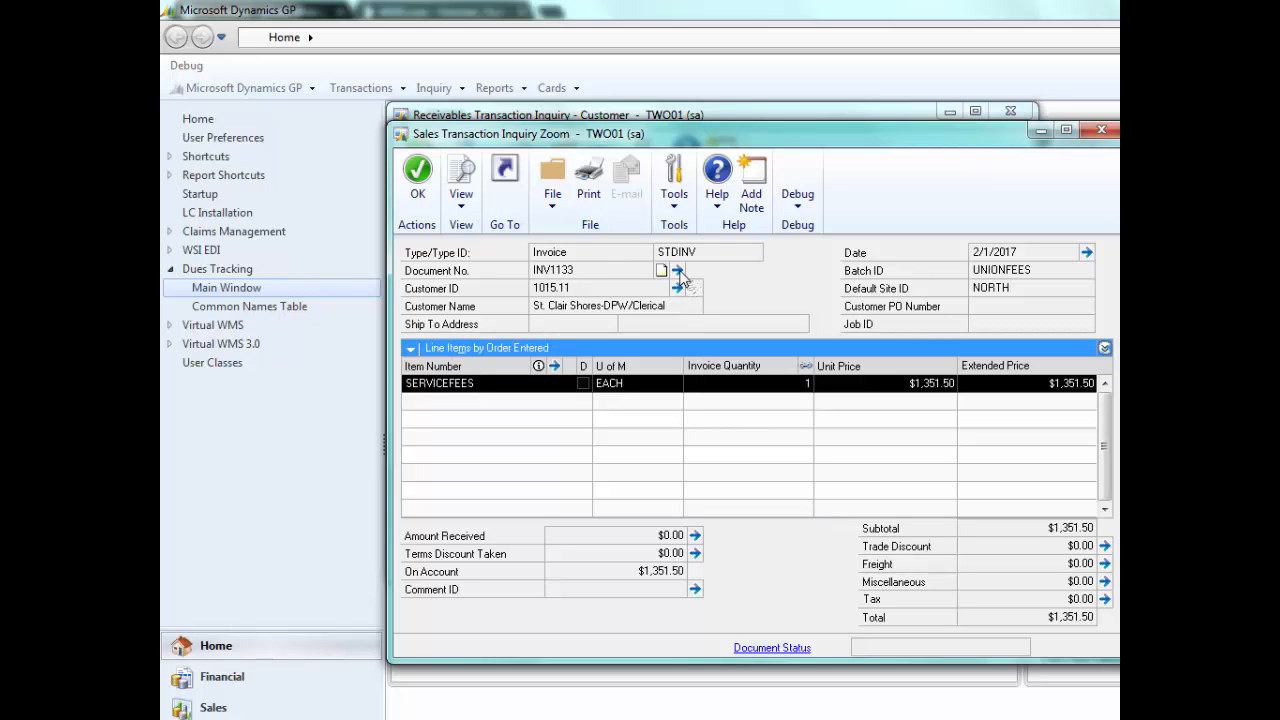
click(678, 272)
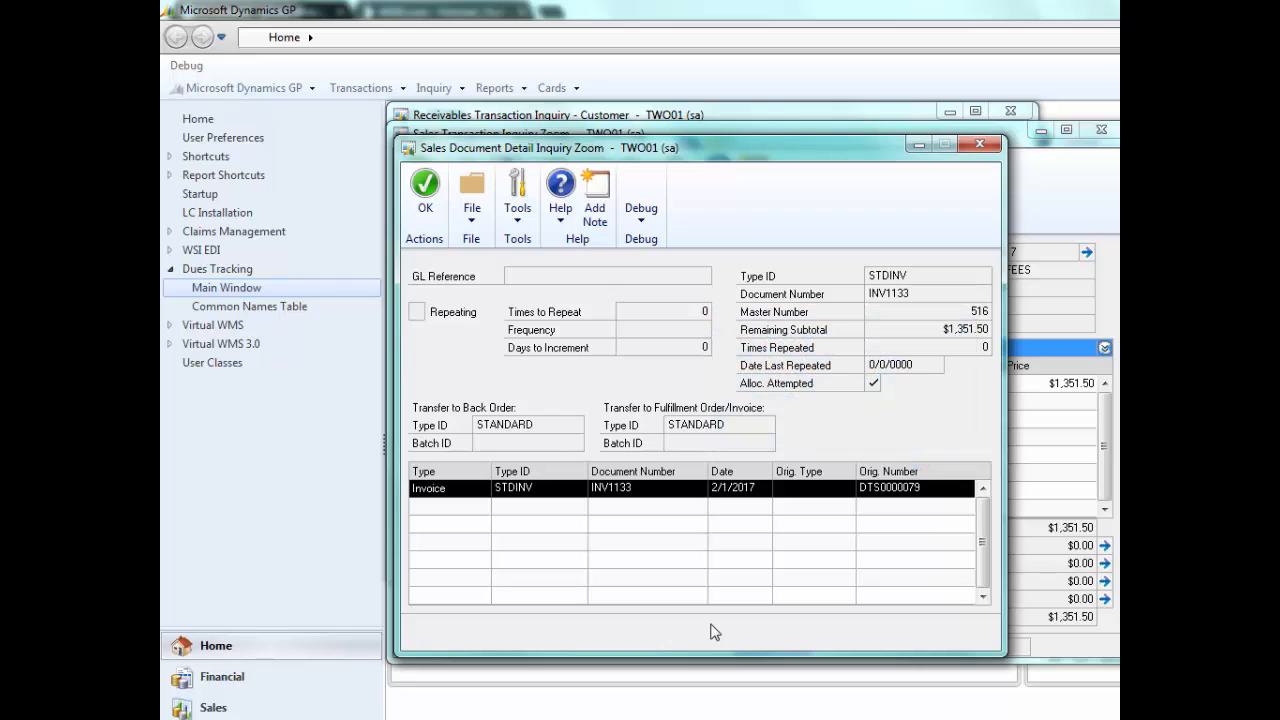
click(980, 147)
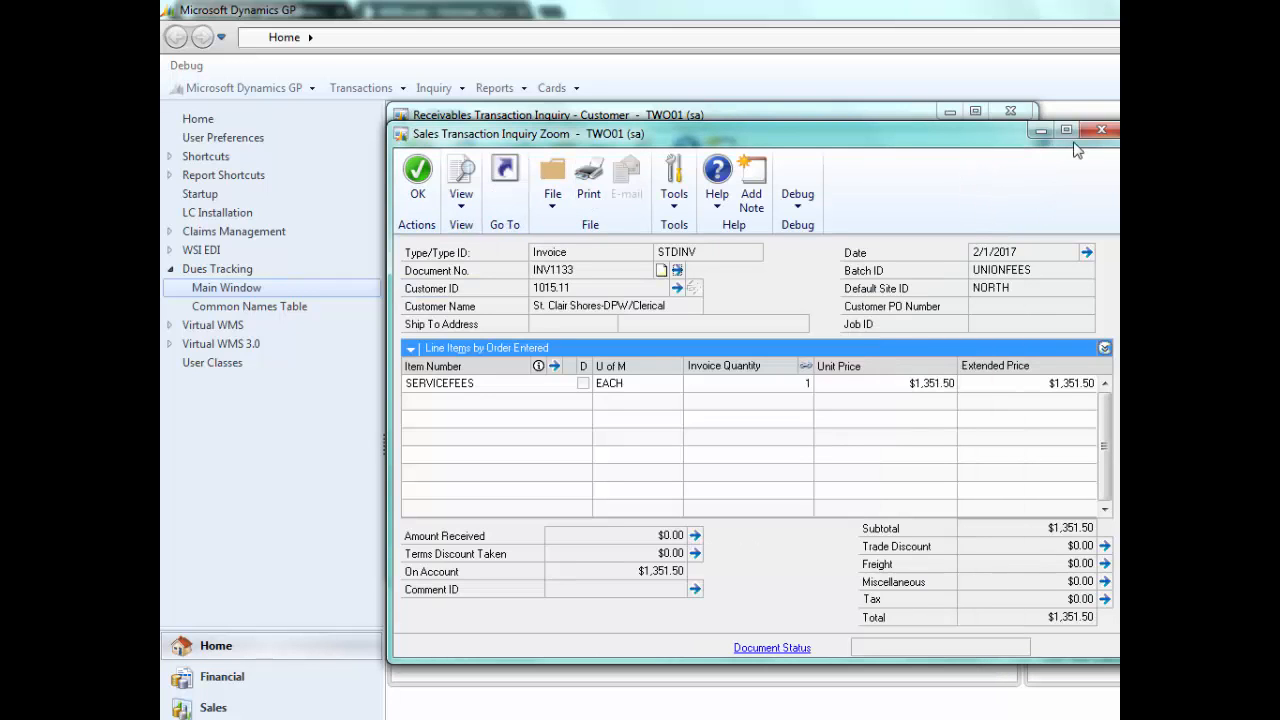
click(1101, 130)
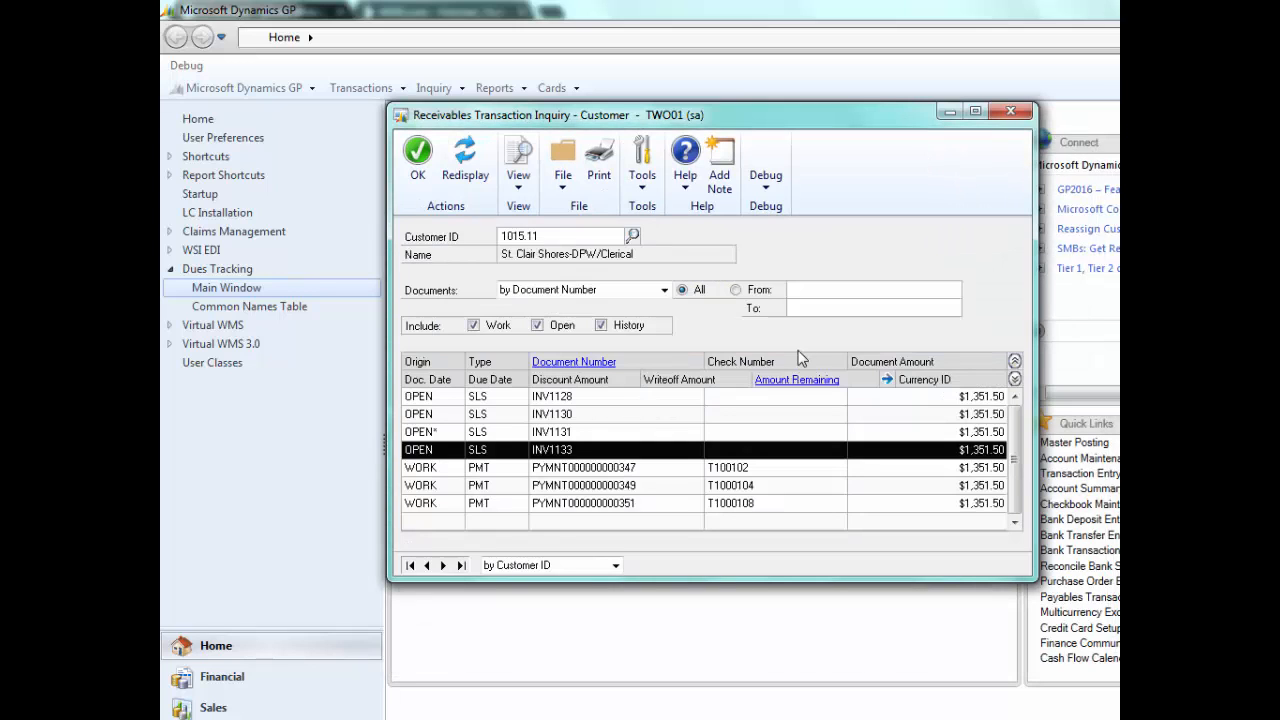
- Trace the chapter's last payment to the invoice it is applied to, then close all the inquiry windows
click(591, 505)
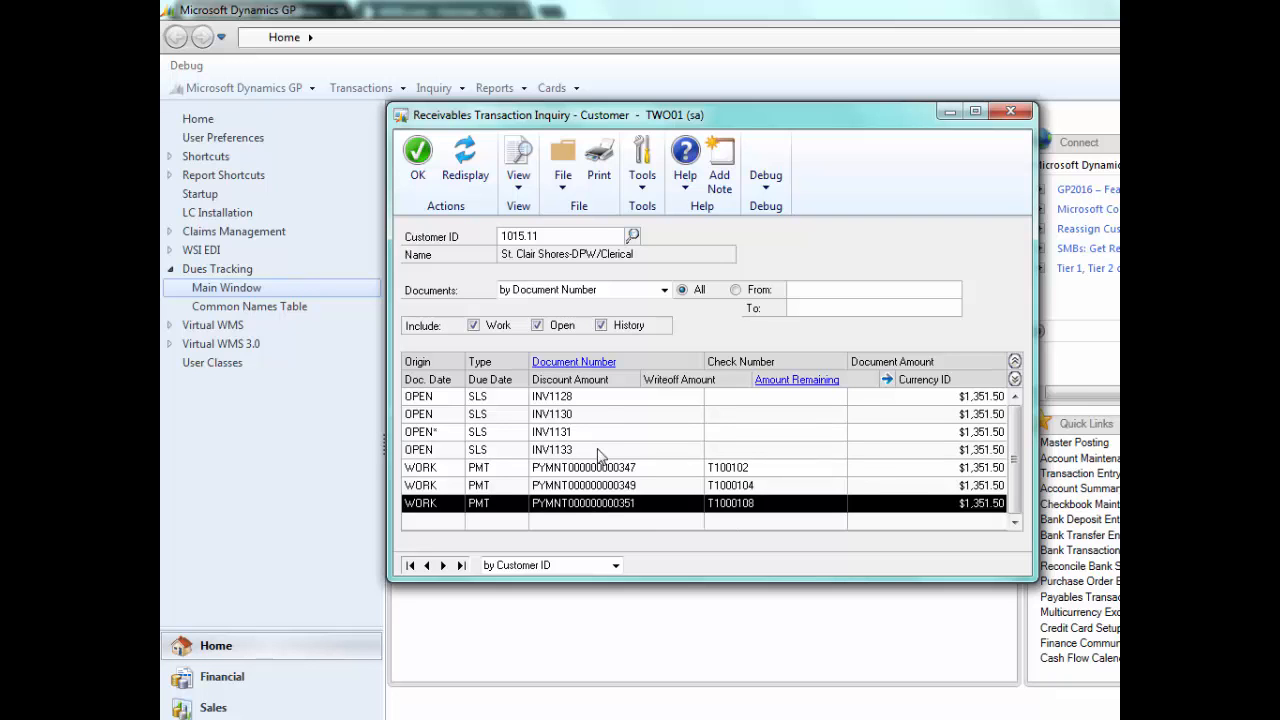
click(579, 366)
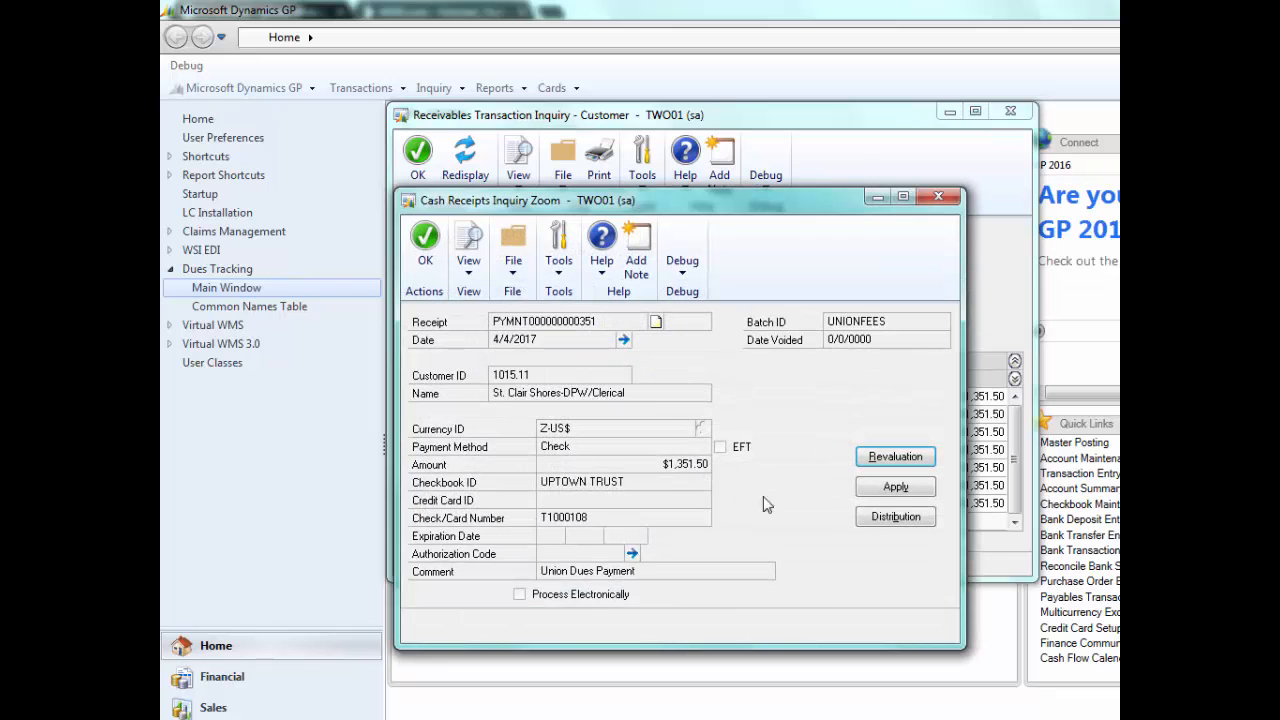
click(893, 488)
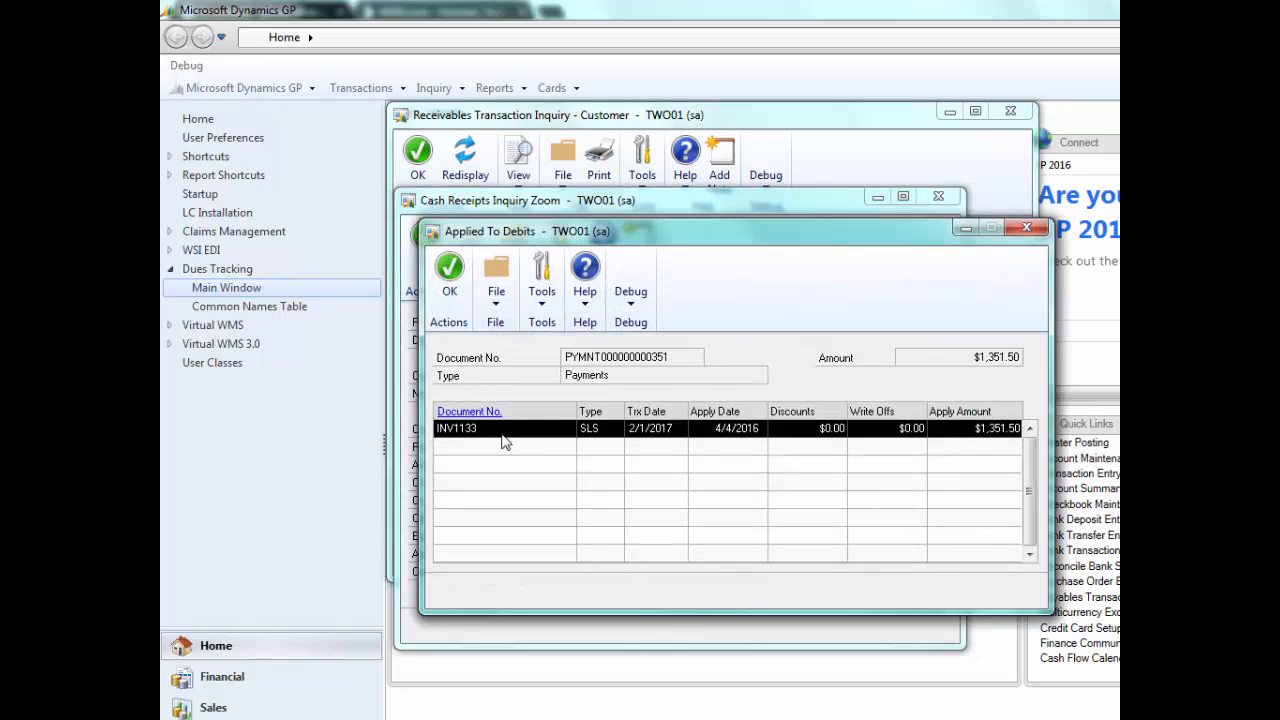
click(458, 413)
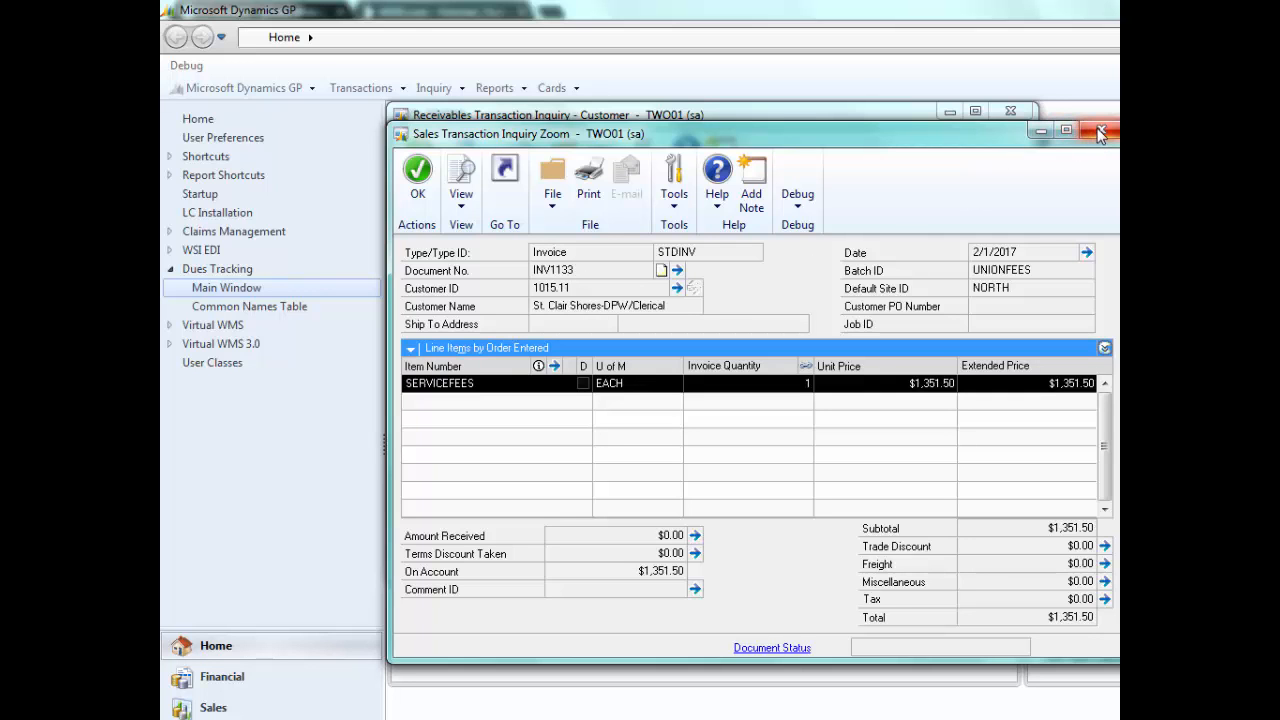
drag(935, 141, 852, 133)
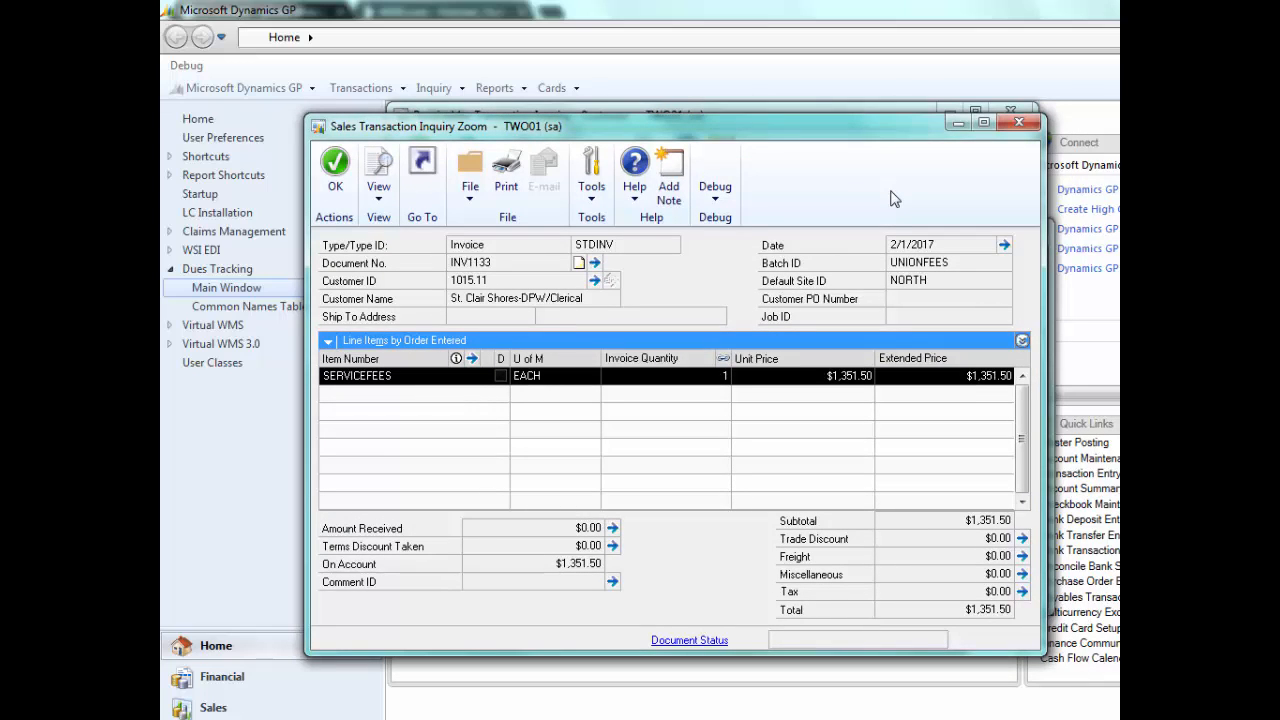
click(1021, 124)
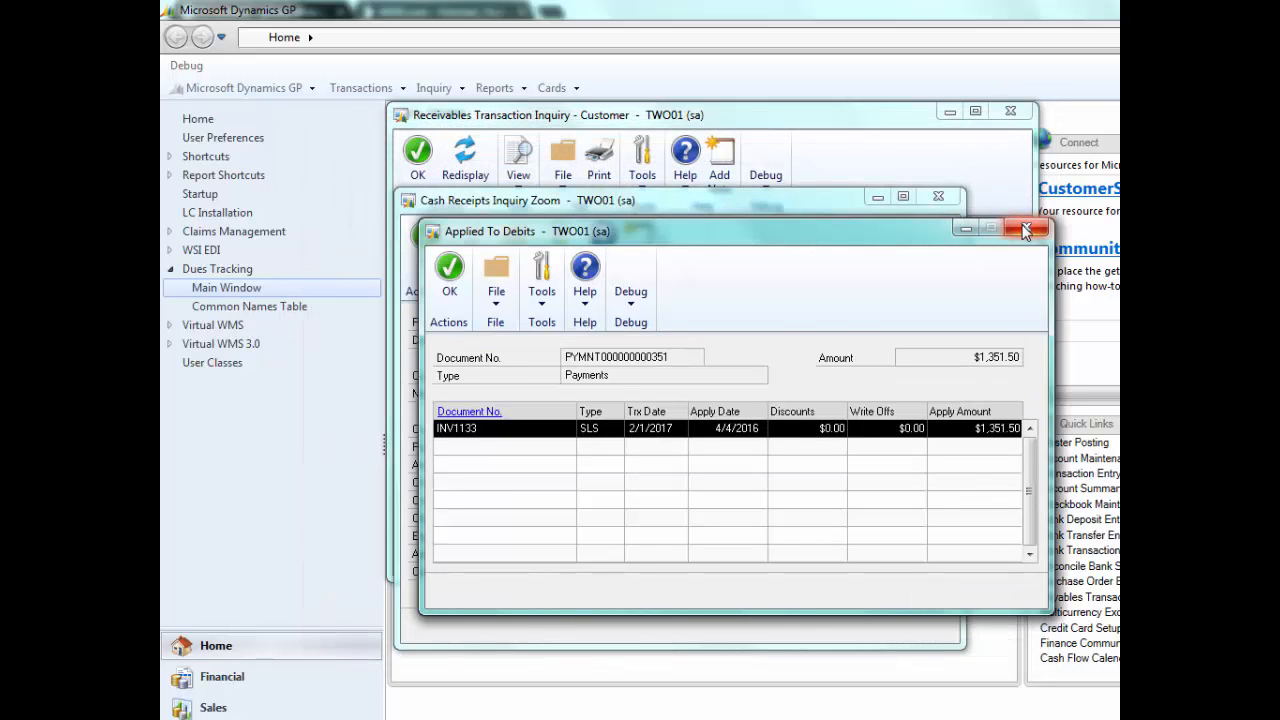
click(1026, 231)
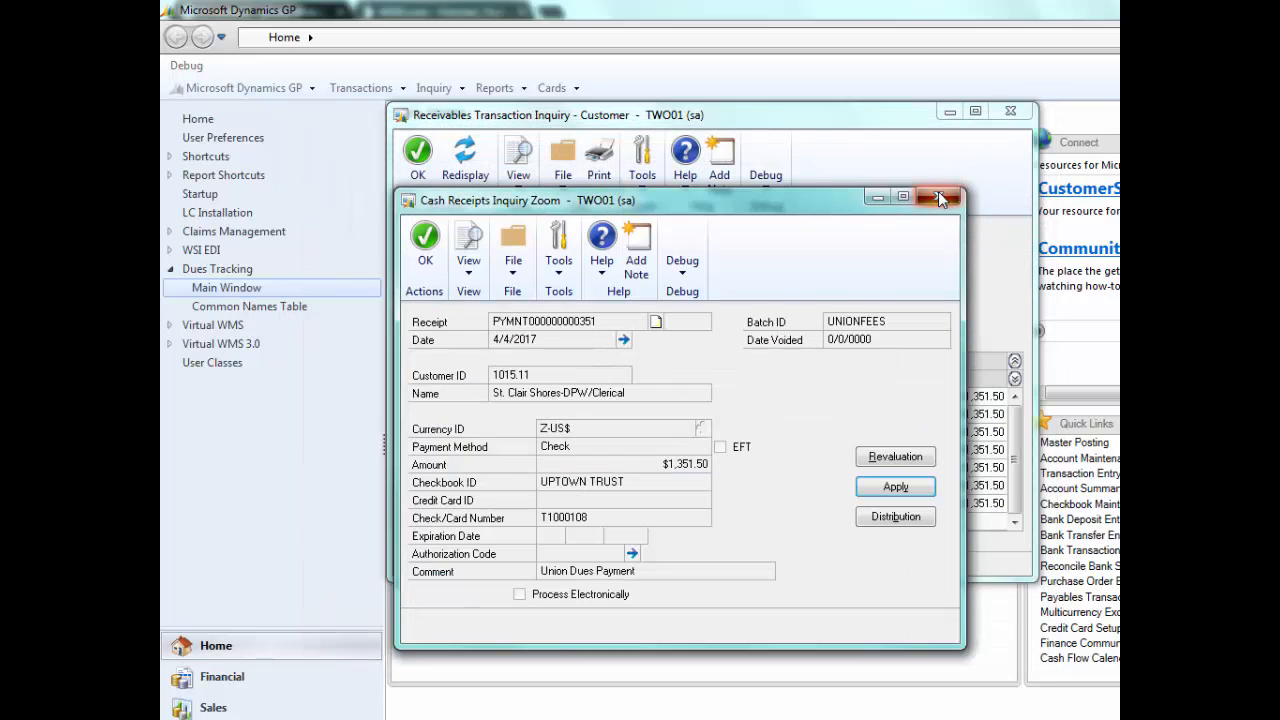
click(938, 196)
click(1010, 116)
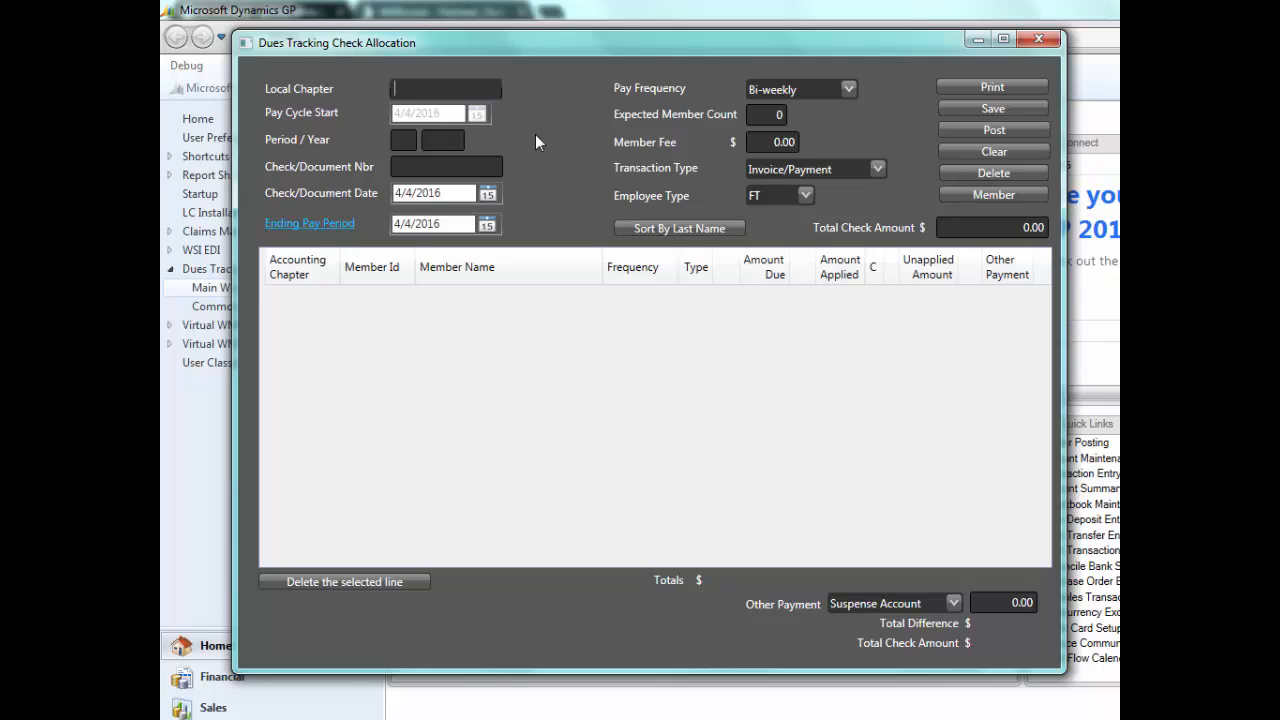
- Start a check allocation for local chapter 1015.11, period 2 of 2017, assigning detail from its last posted transaction
text(1015.11)
key(Tab)
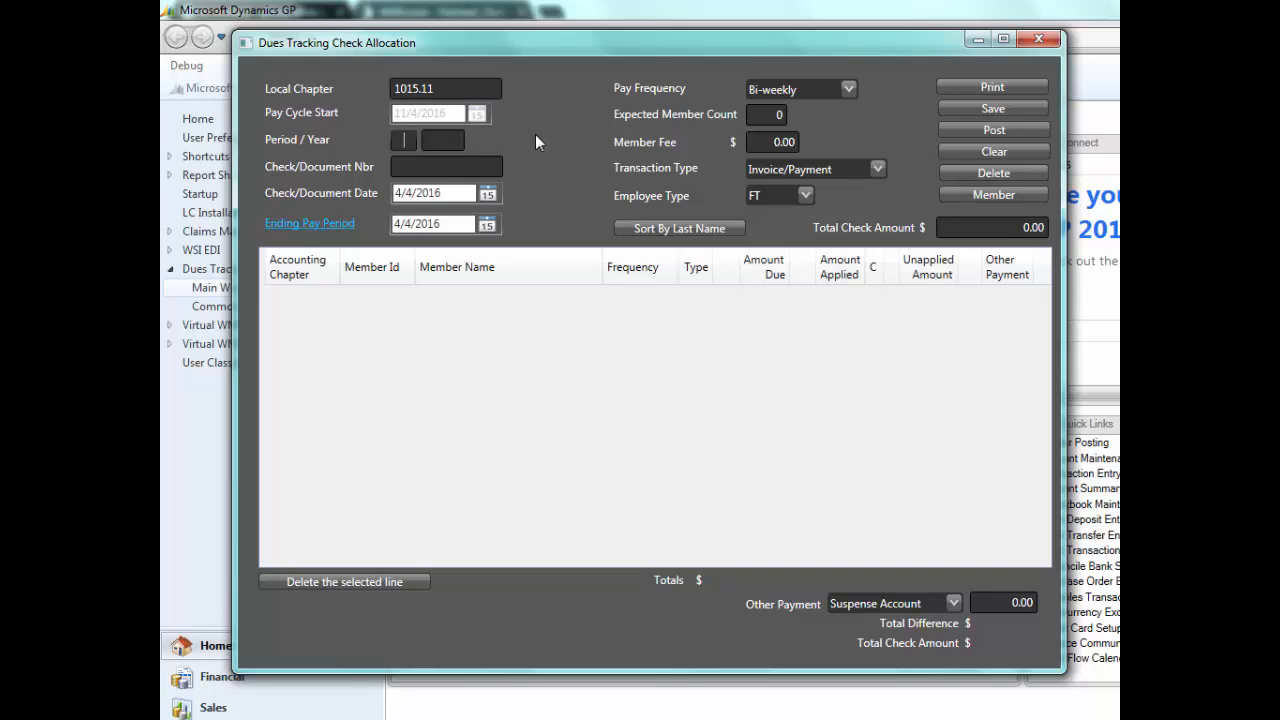
text(2)
key(Tab)
text(2017)
key(Tab)
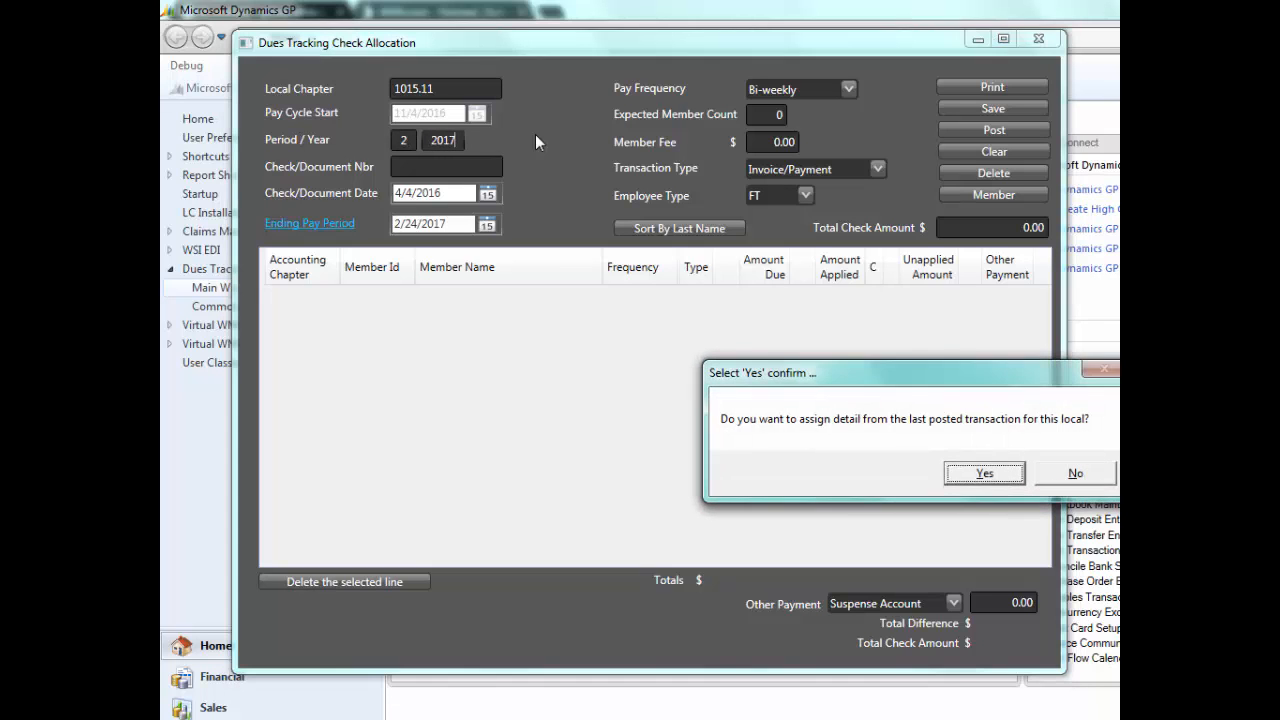
drag(990, 366, 902, 357)
click(896, 464)
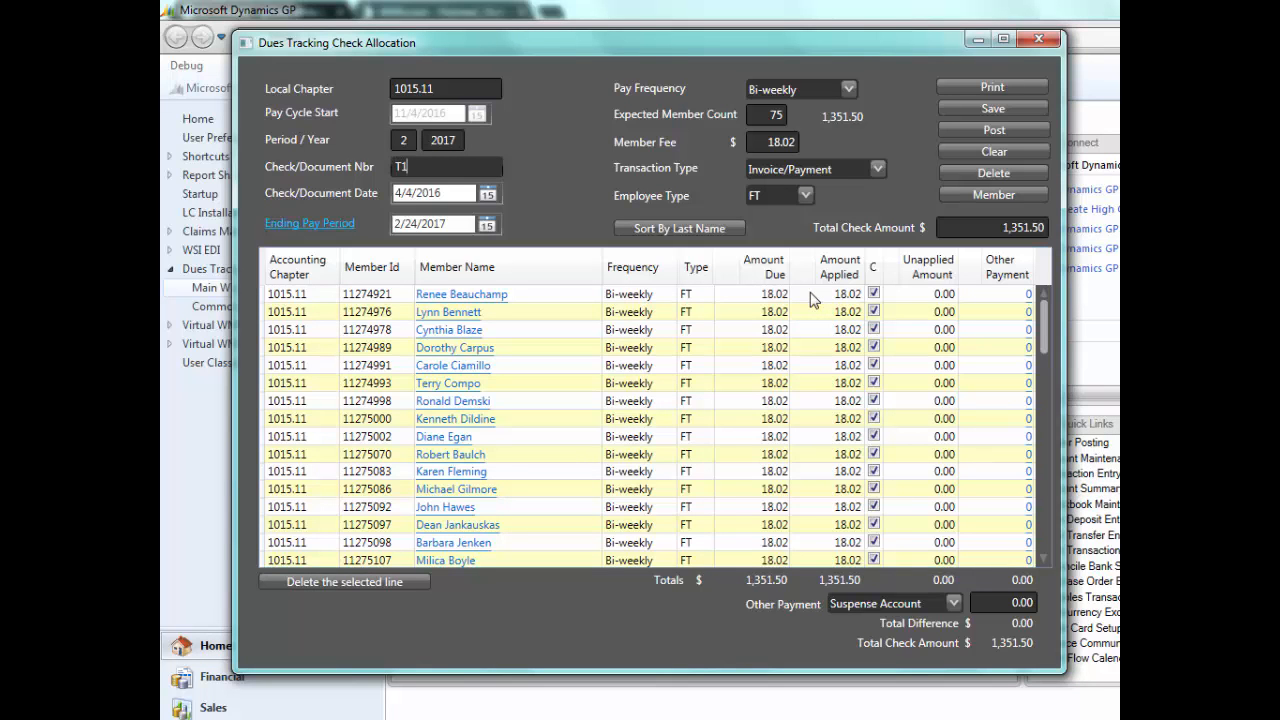
- Set the check number to T1000109 and the check date to 4/4/2017
text(0109)
key(Tab)
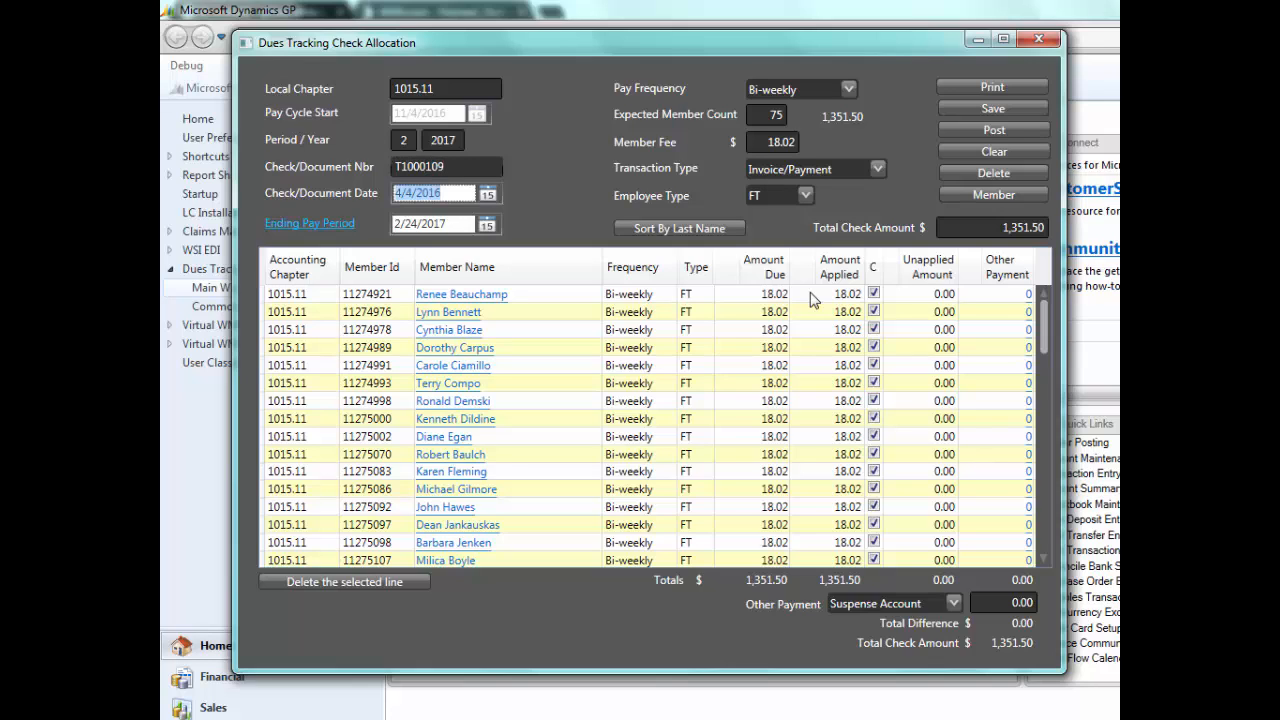
text(4/4/)
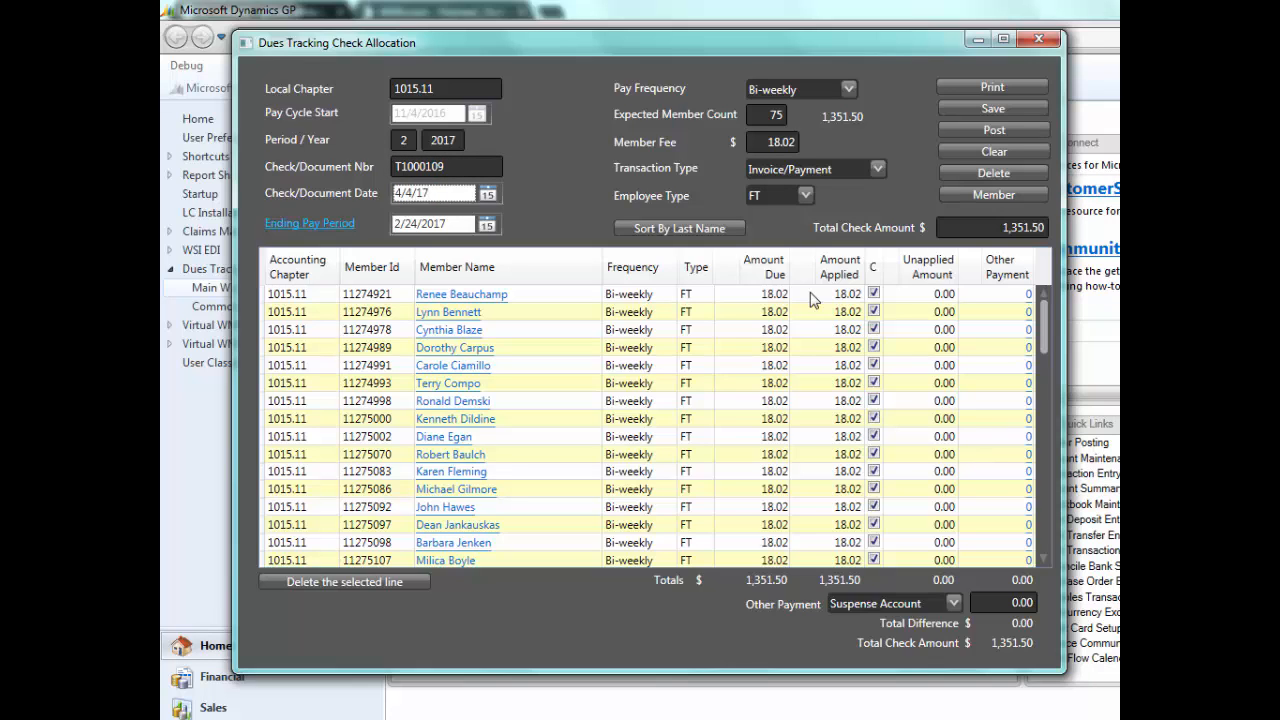
key(Tab)
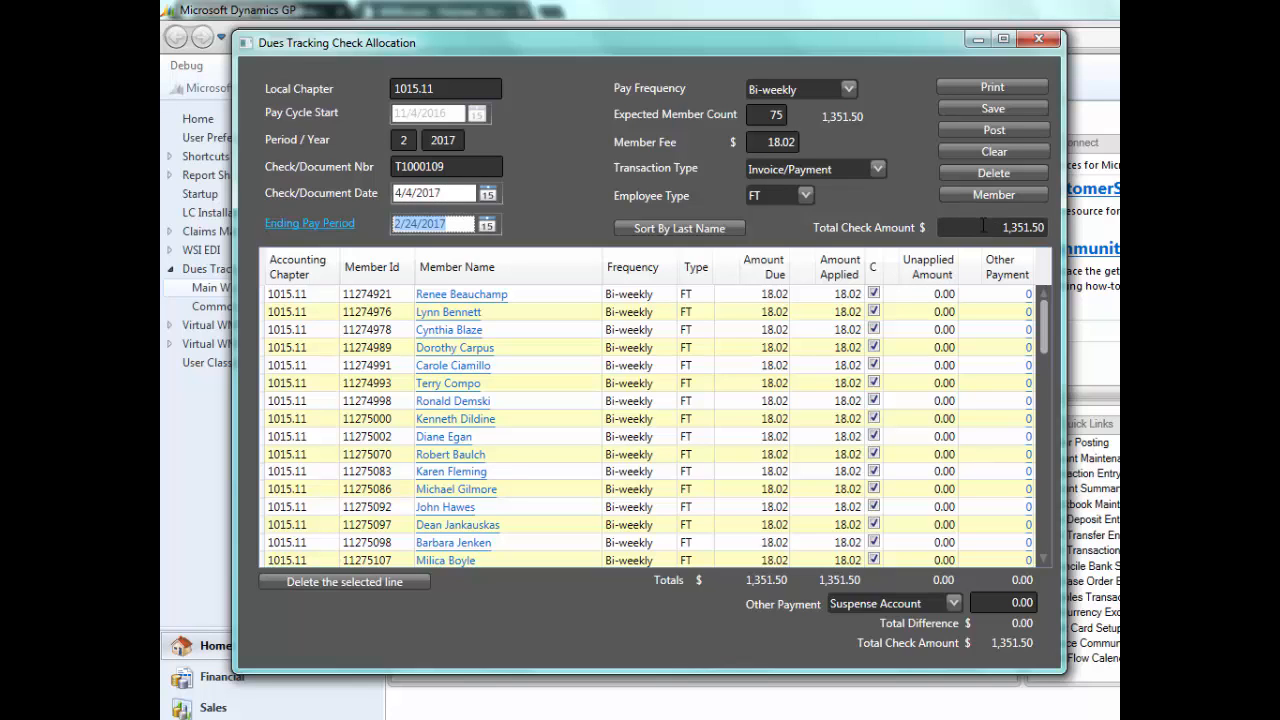
- Set the total check amount to 1,315.46 and unmark the applied dues of the sixth and seventh members listed
drag(1004, 227, 1046, 227)
text(13)
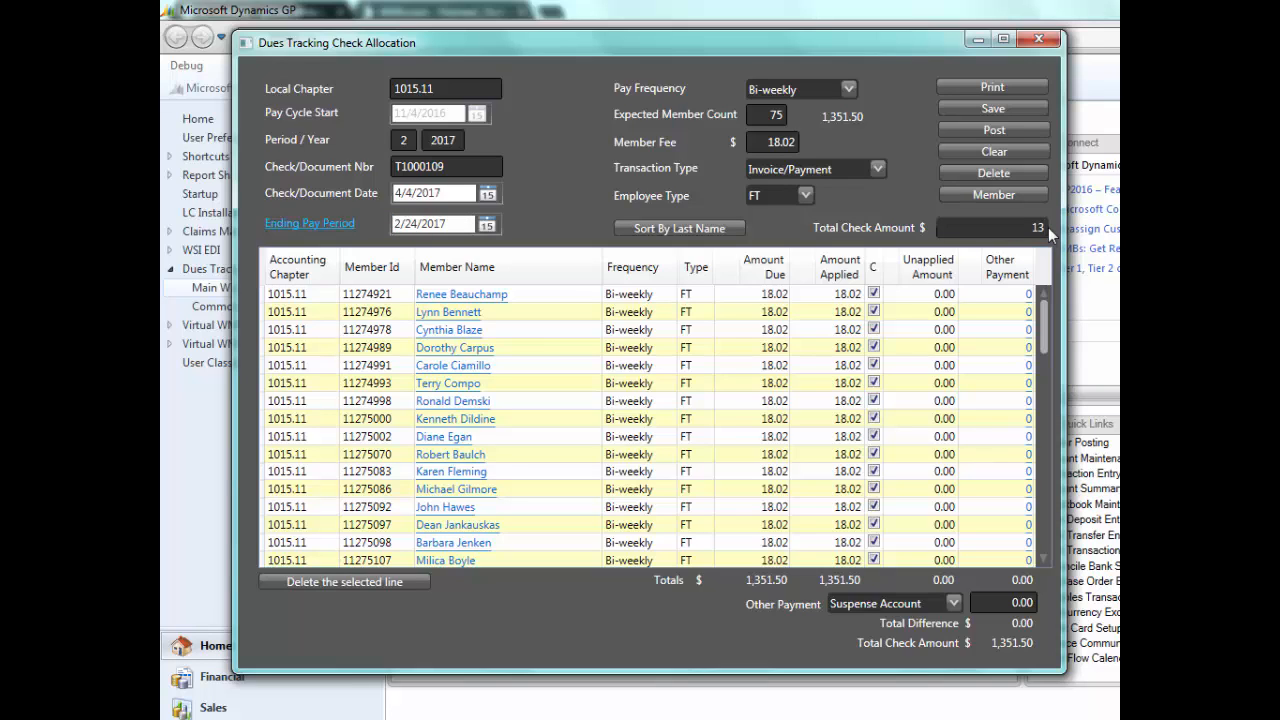
text(15.46)
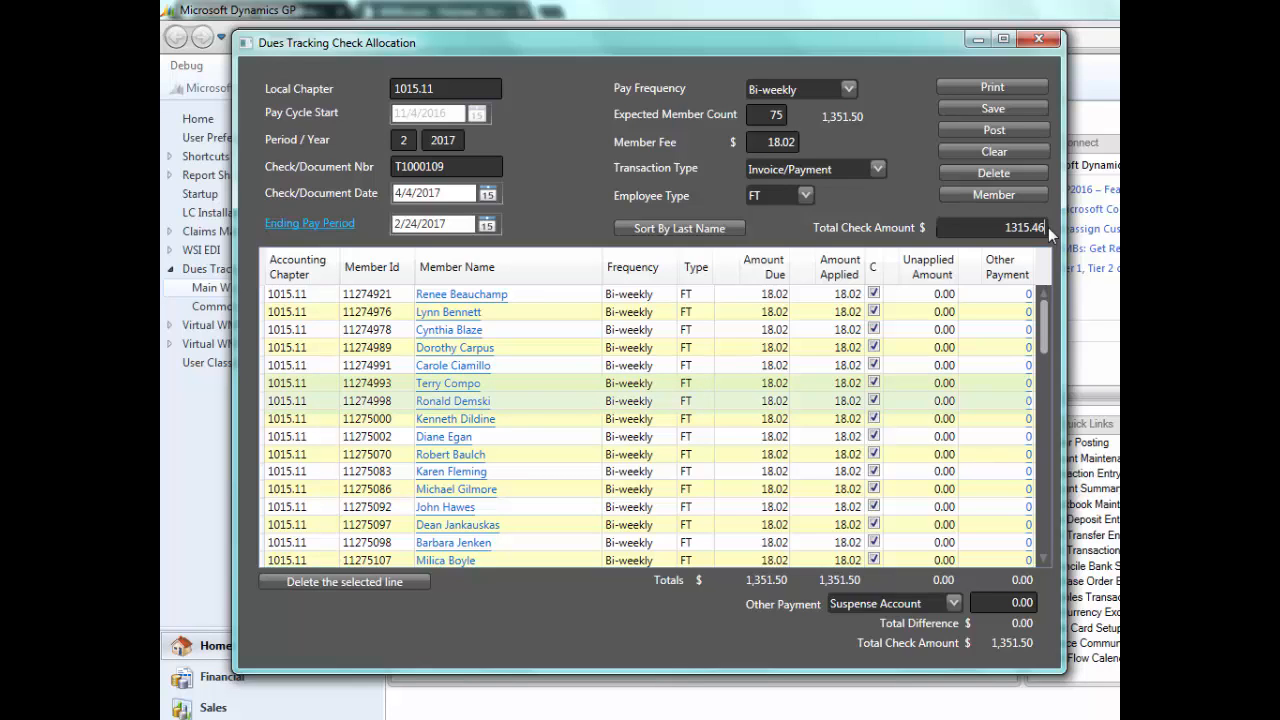
click(874, 384)
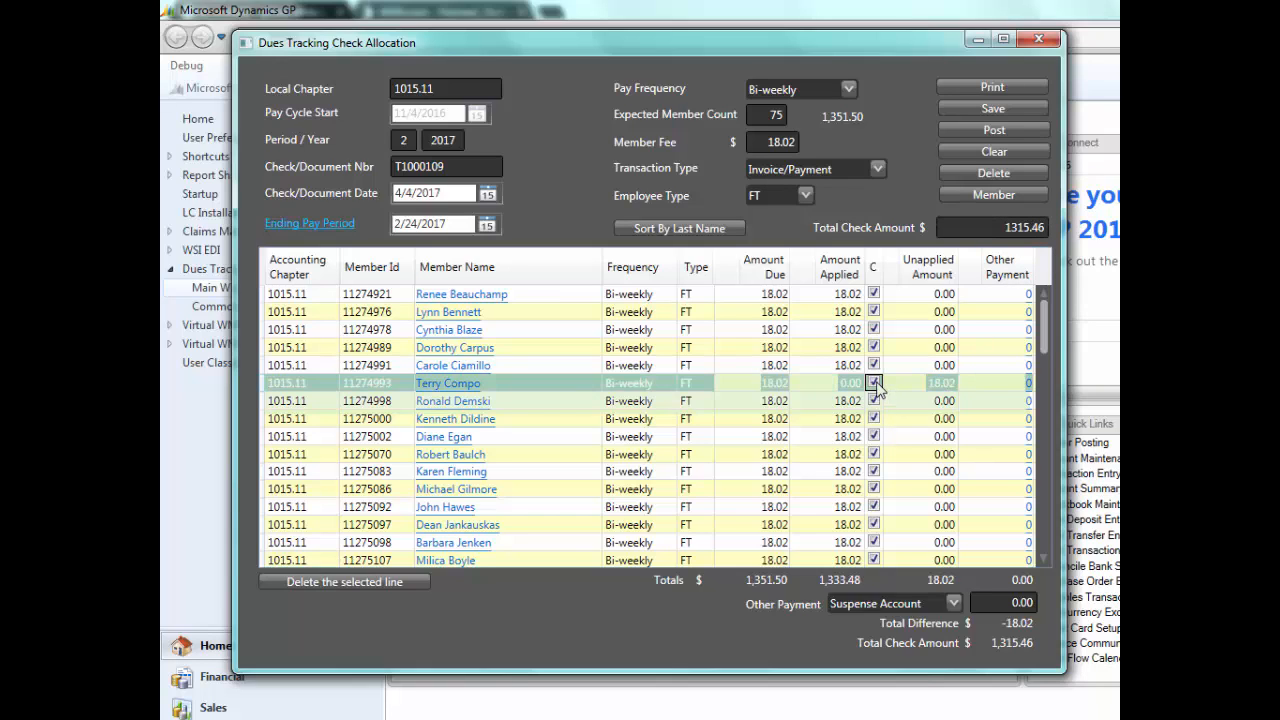
click(875, 401)
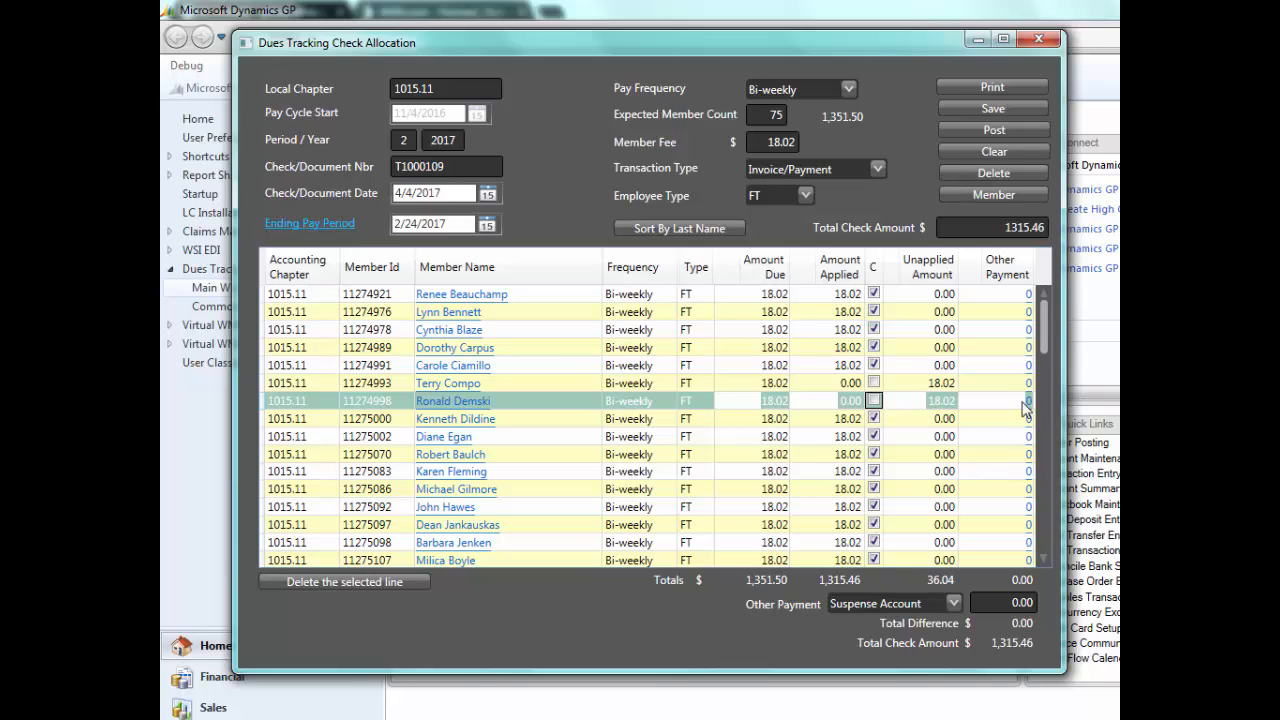
drag(1047, 336, 1043, 305)
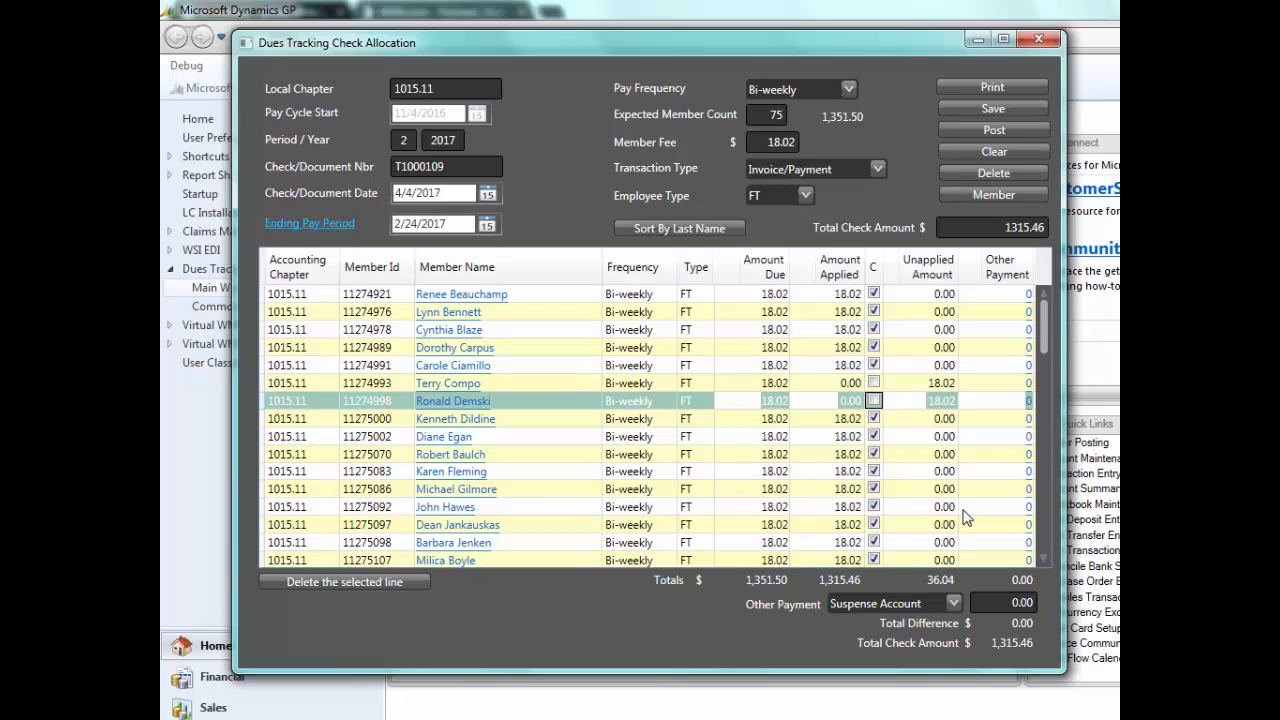
- Post the check allocation, minimize its window and output the Dues Tracking Posting Report to the screen
click(968, 129)
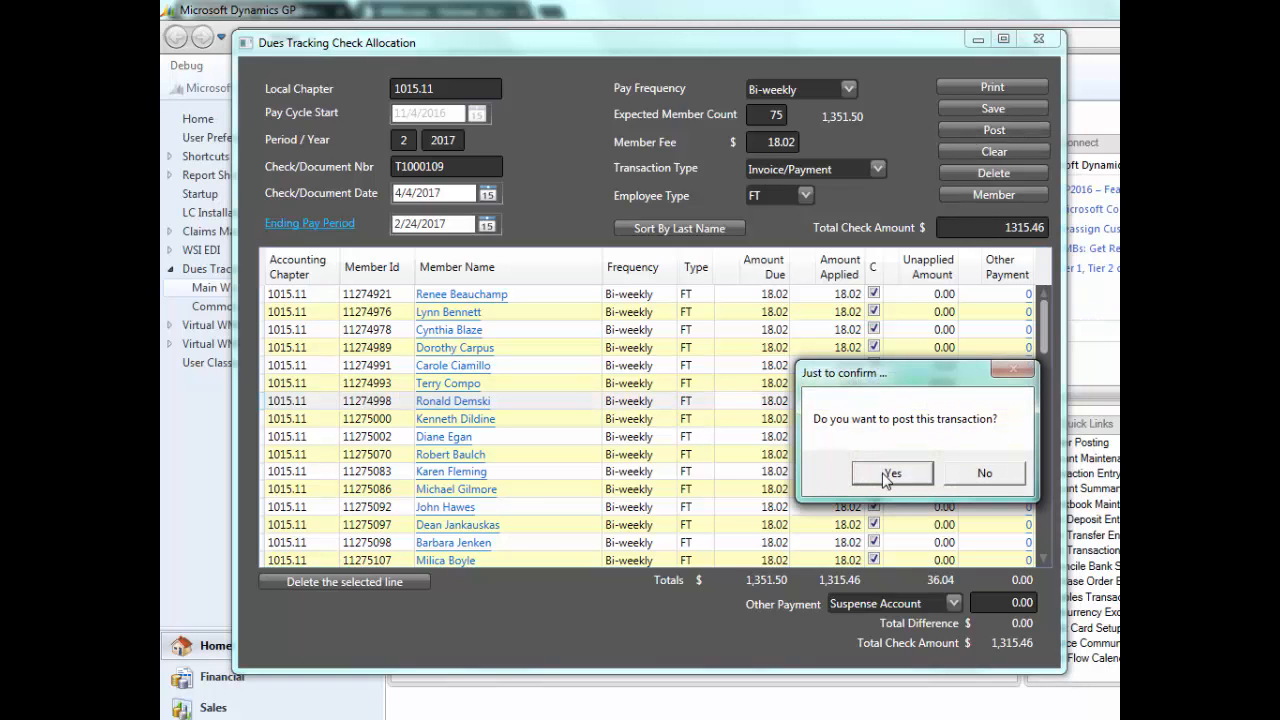
click(889, 474)
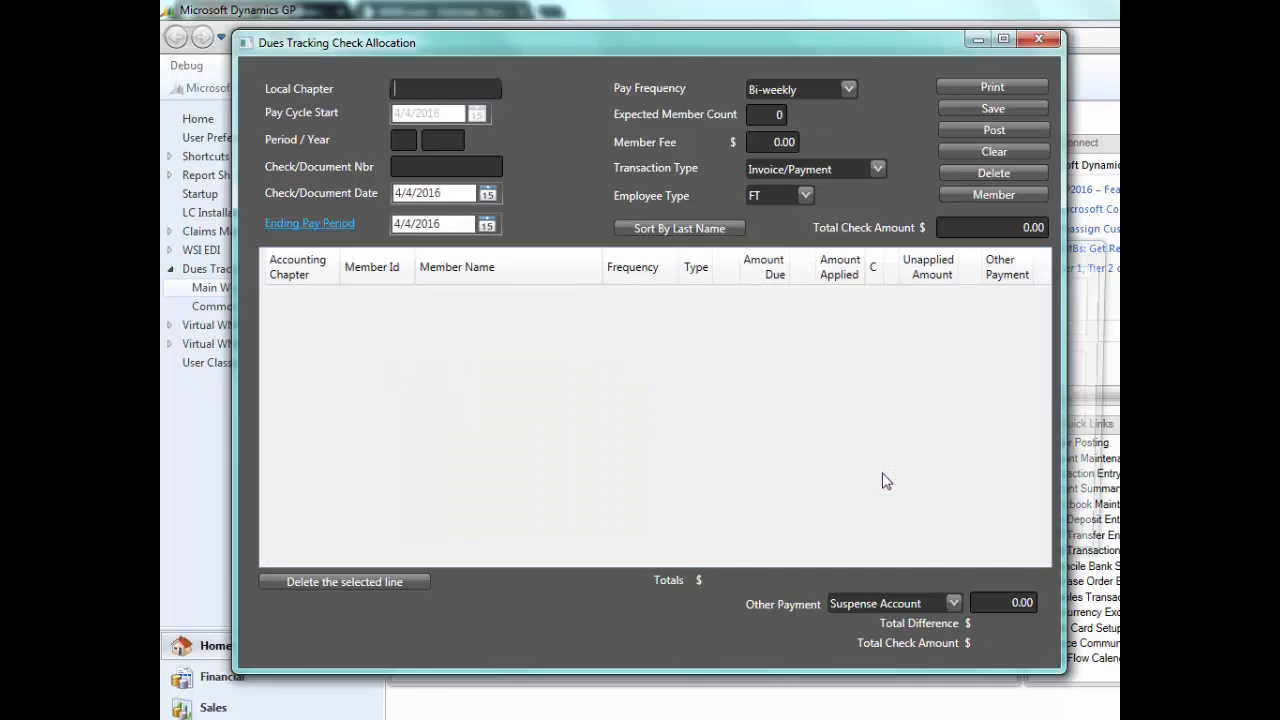
click(978, 40)
drag(986, 251, 815, 196)
click(575, 351)
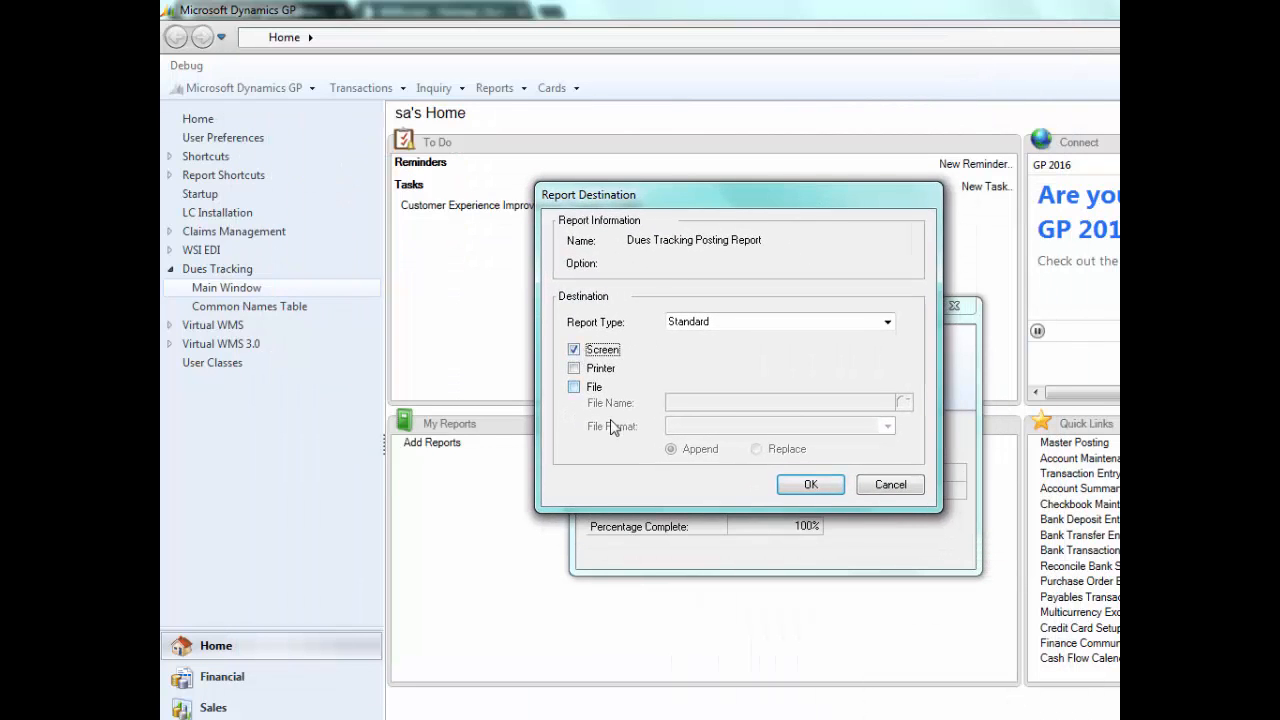
click(813, 485)
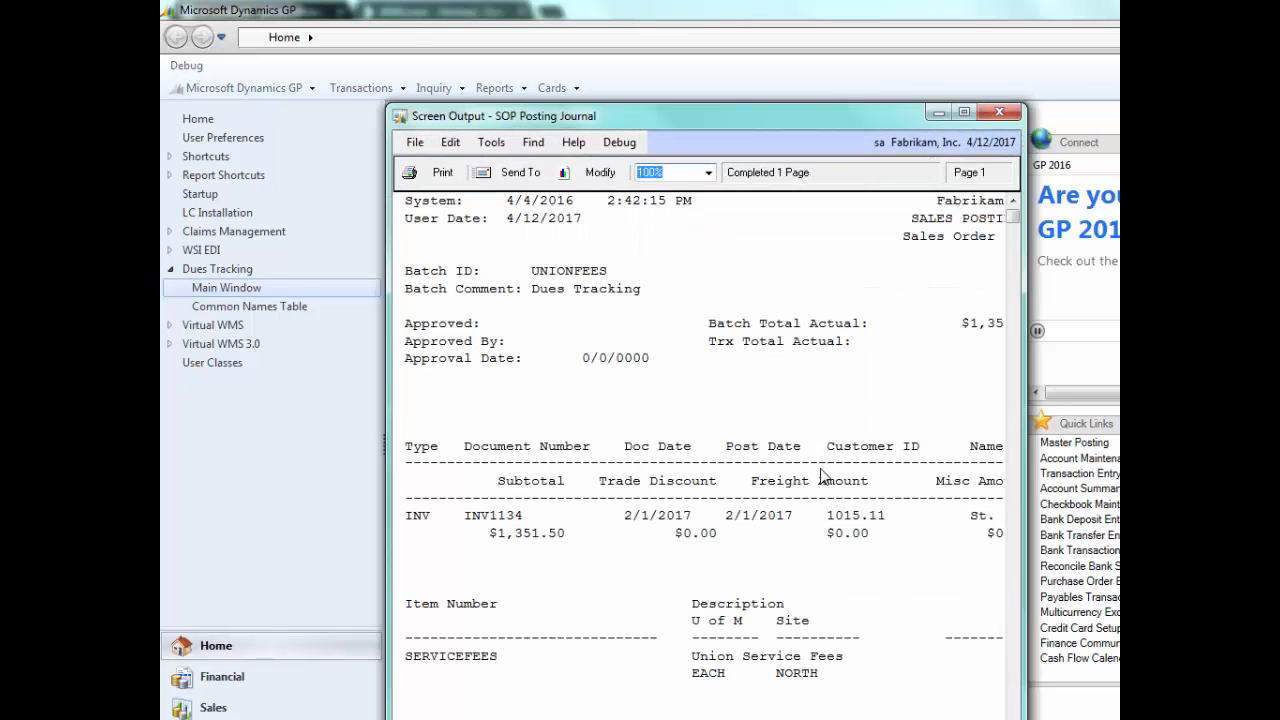
- Examine the SOP Posting Journal's invoice amounts and its receivables and sales account distributions, then close the journal
drag(708, 120, 498, 18)
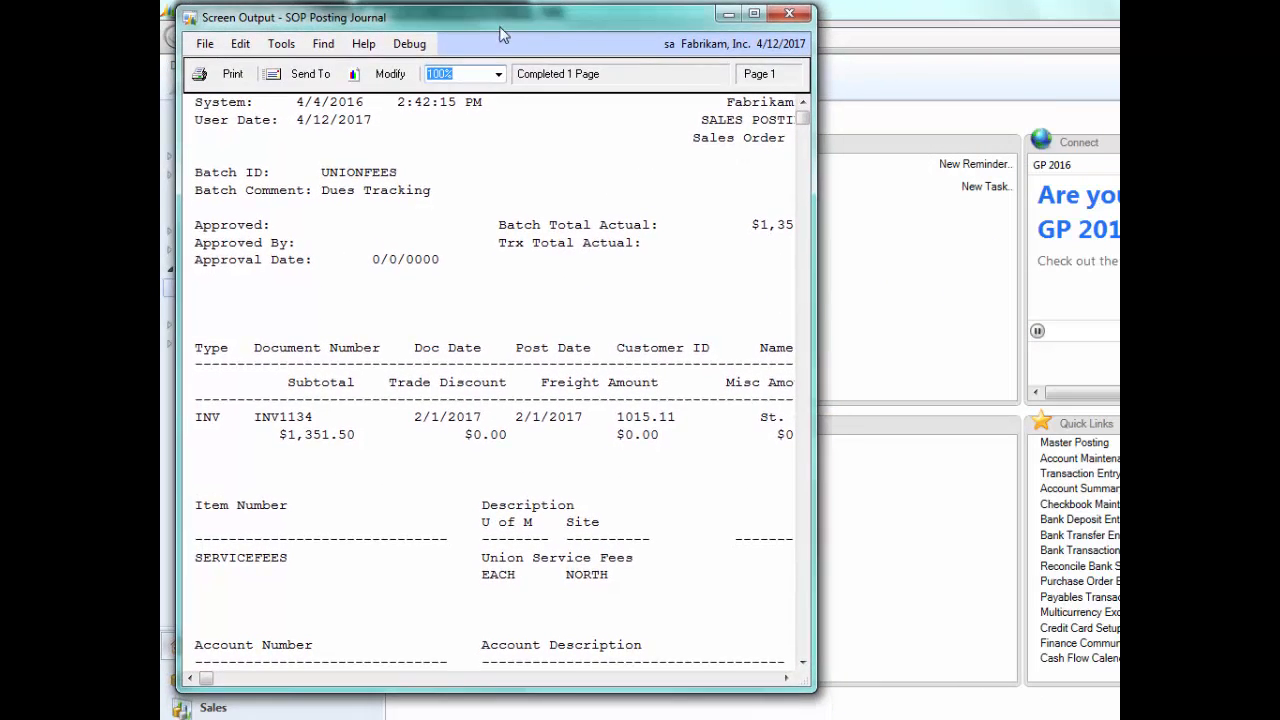
drag(815, 358, 1100, 360)
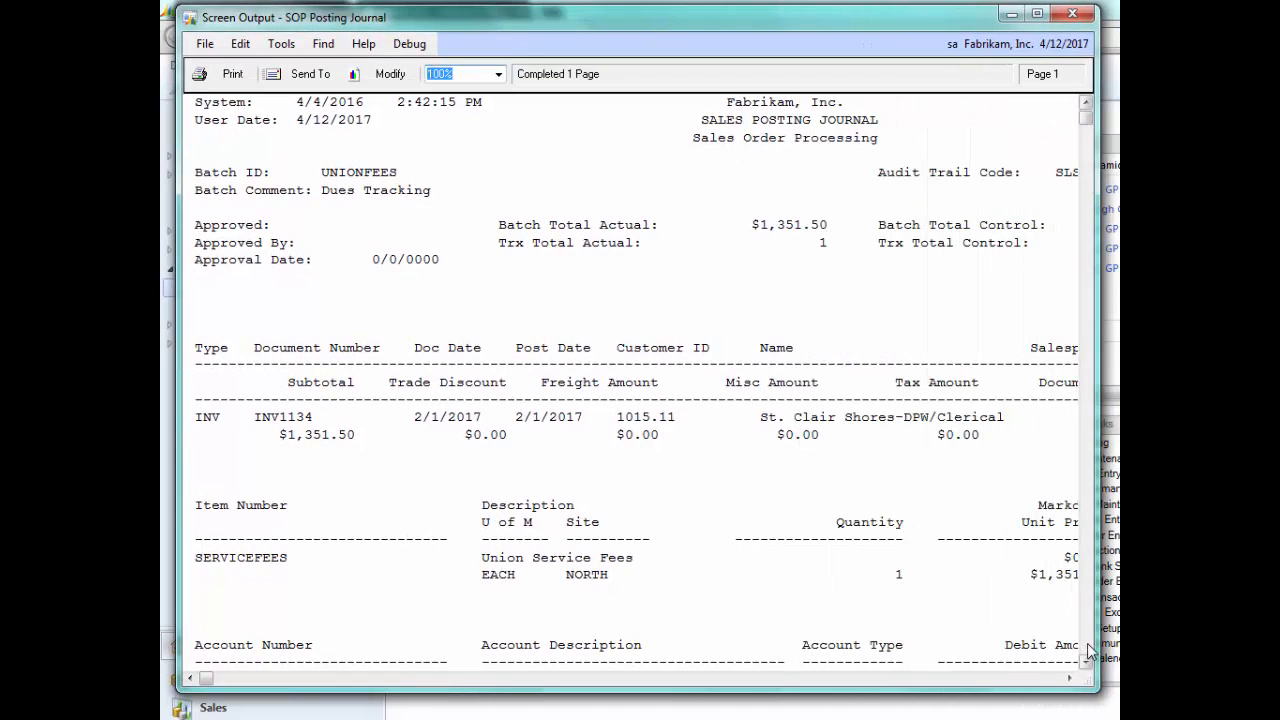
click(1090, 650)
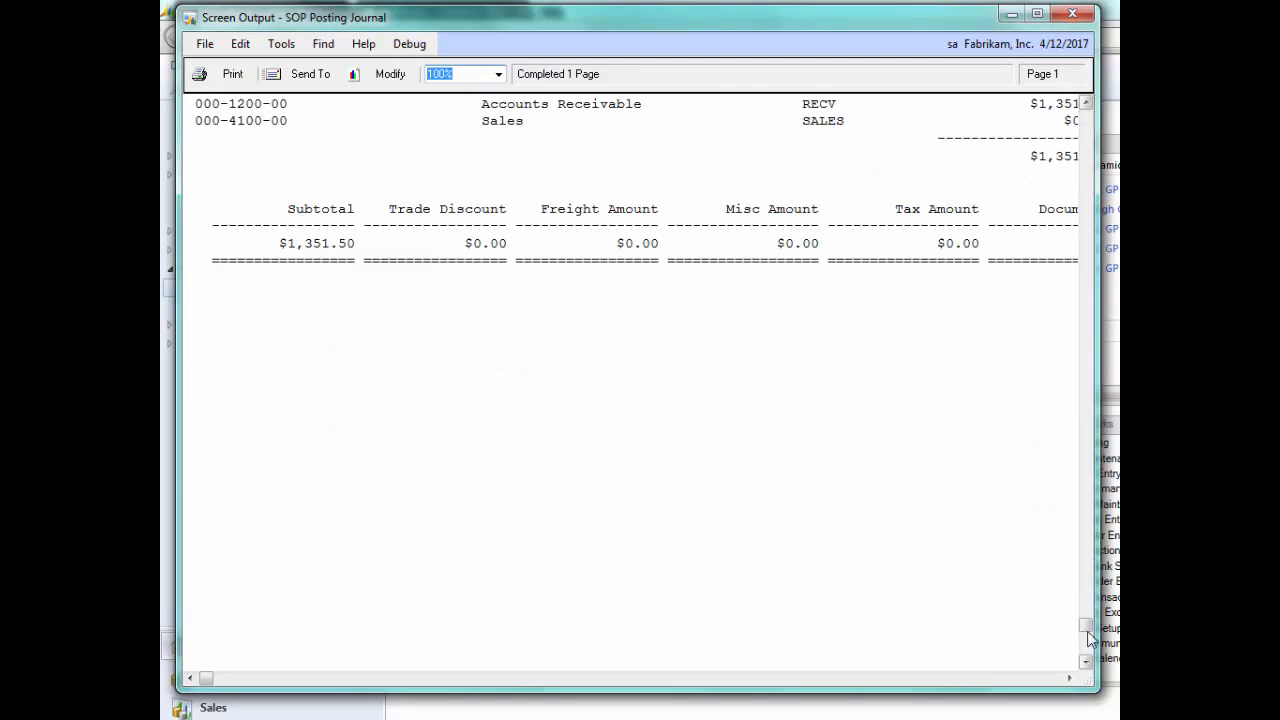
click(1087, 104)
scroll(1087, 104, up, 8)
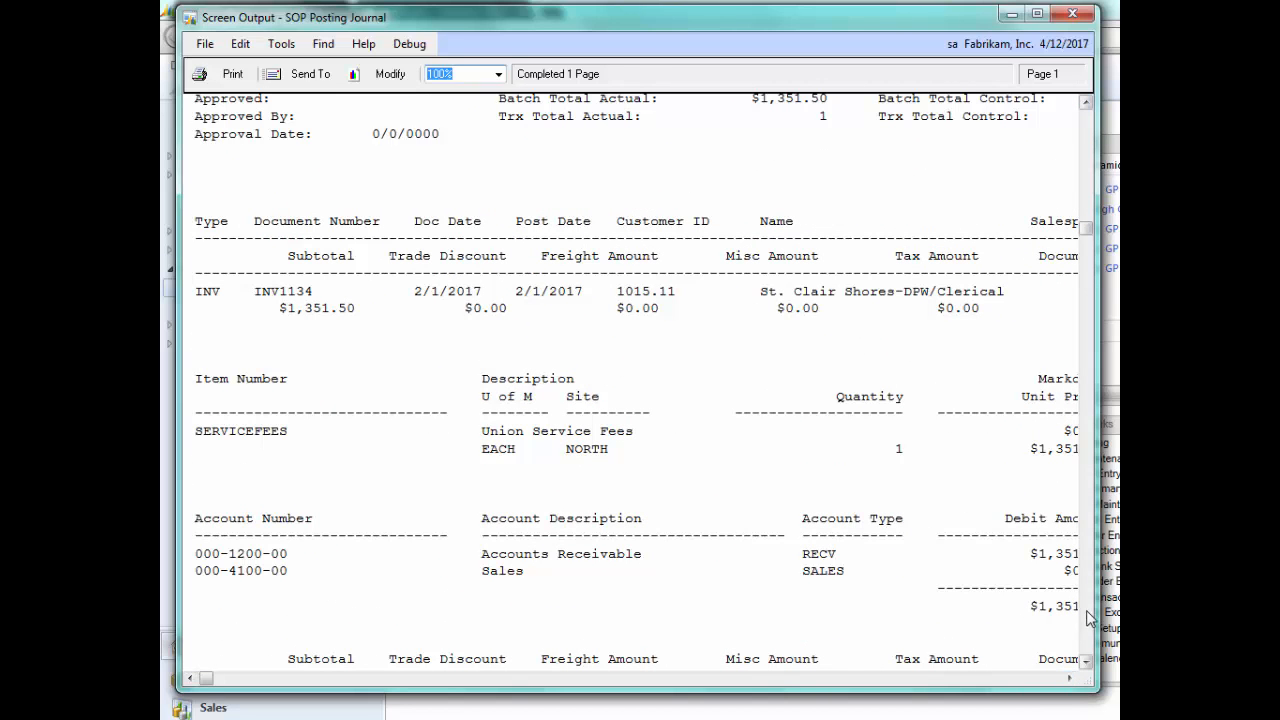
drag(1097, 600, 1112, 624)
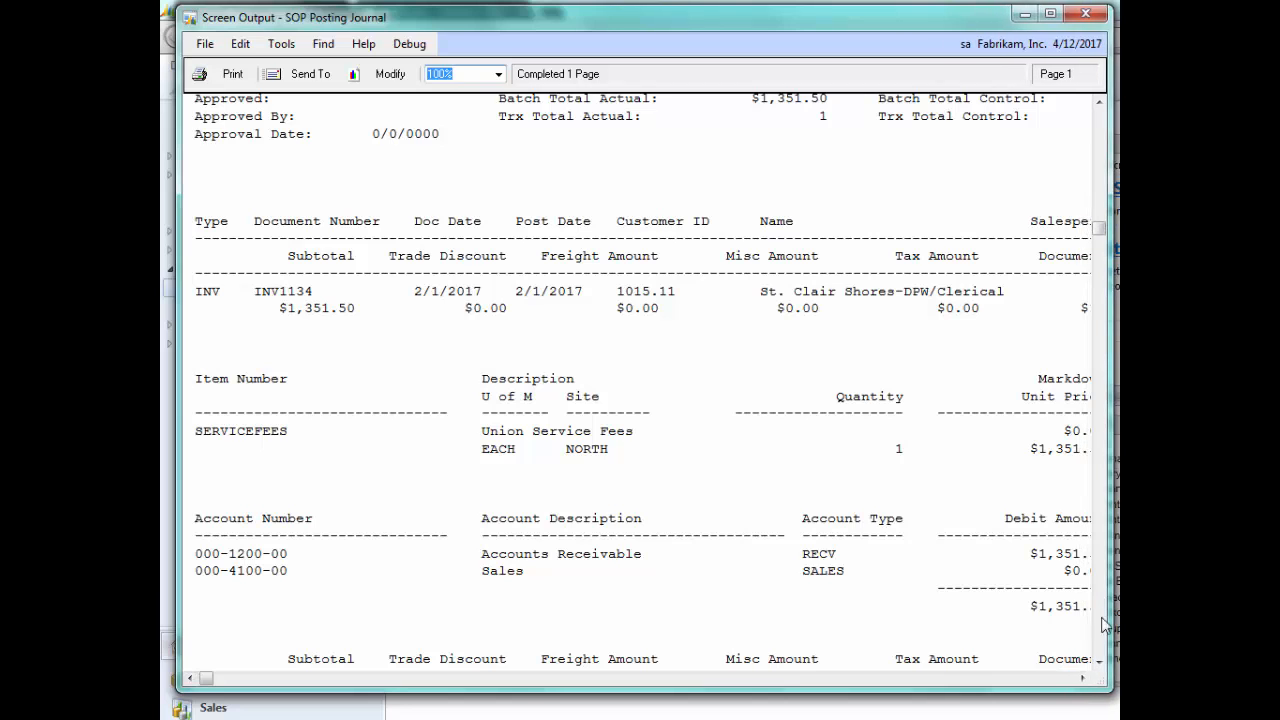
click(1081, 679)
click(1081, 679)
click(1081, 679)
click(1081, 679)
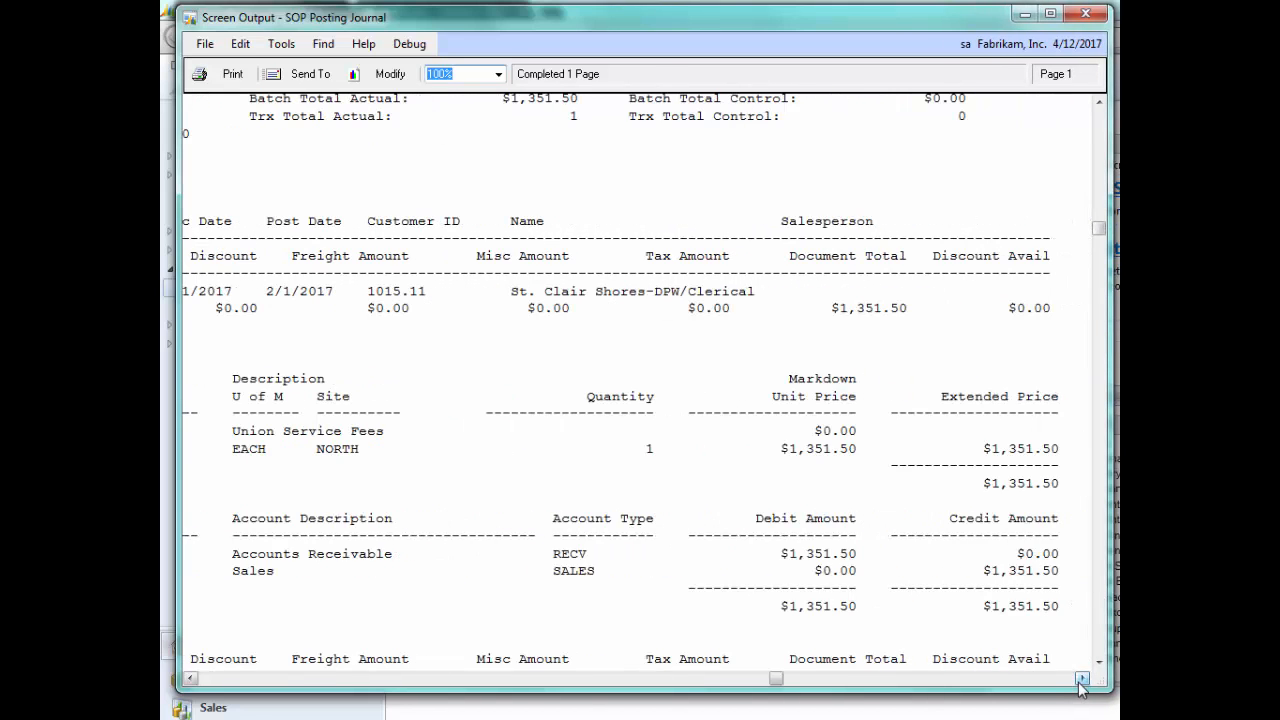
click(1081, 679)
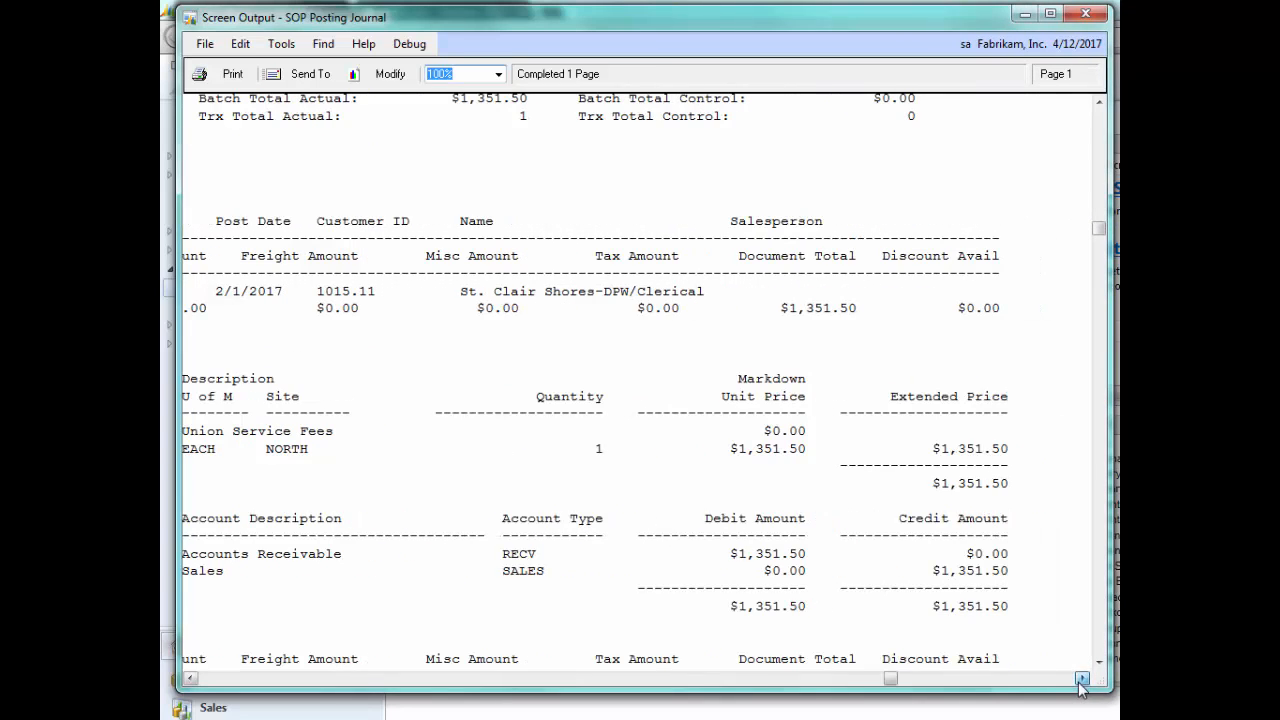
click(190, 679)
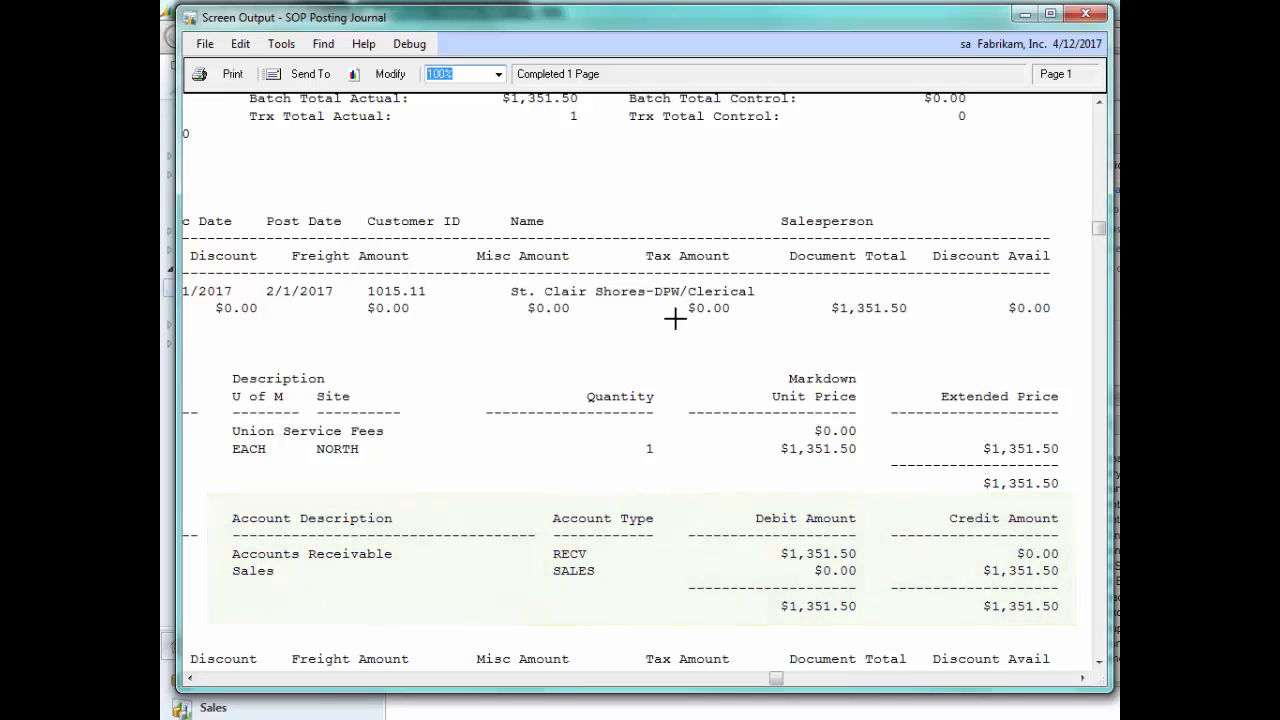
click(1085, 15)
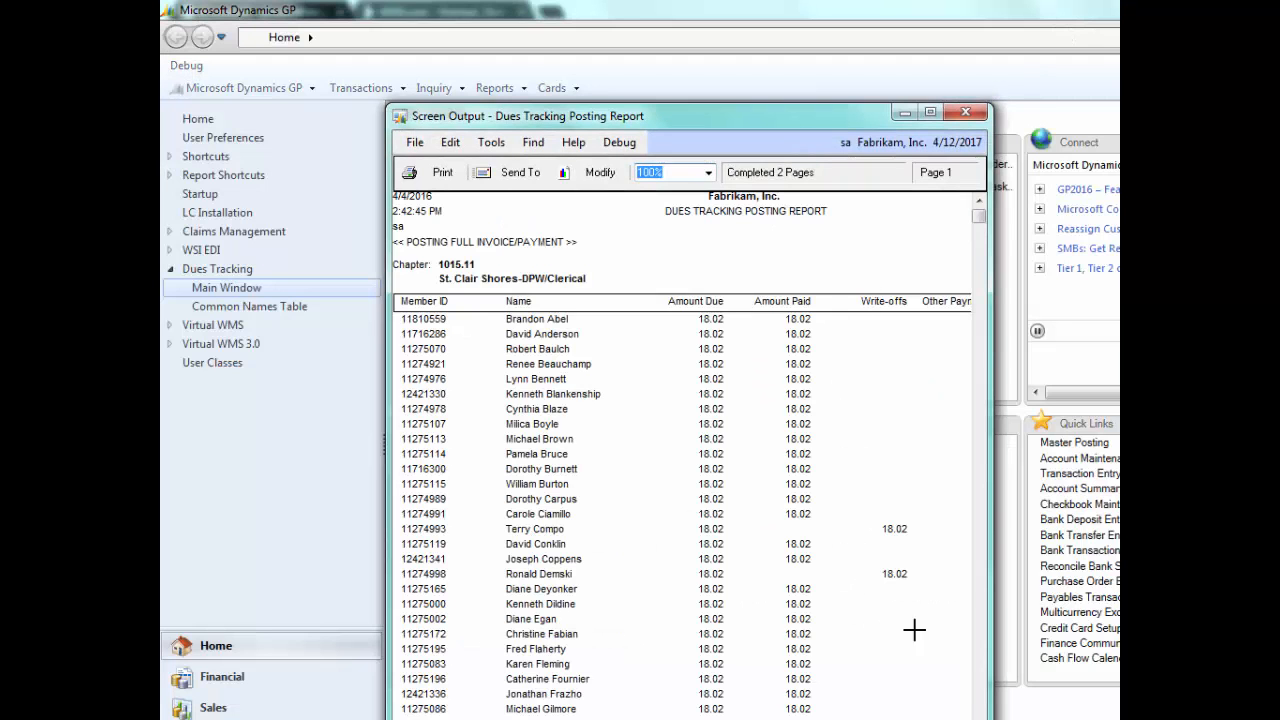
- Review the write-offs, totals and check details in the Dues Tracking Posting Report, then close it
drag(660, 120, 480, 50)
drag(811, 287, 965, 287)
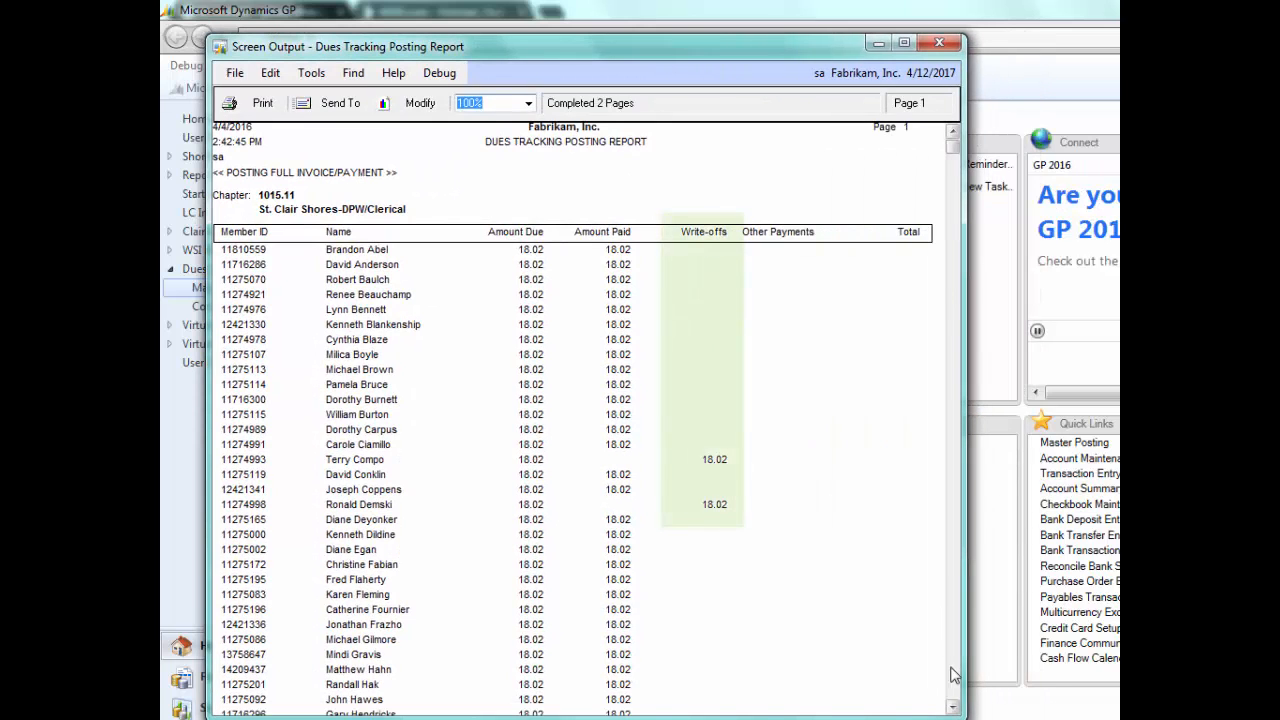
click(952, 707)
click(955, 686)
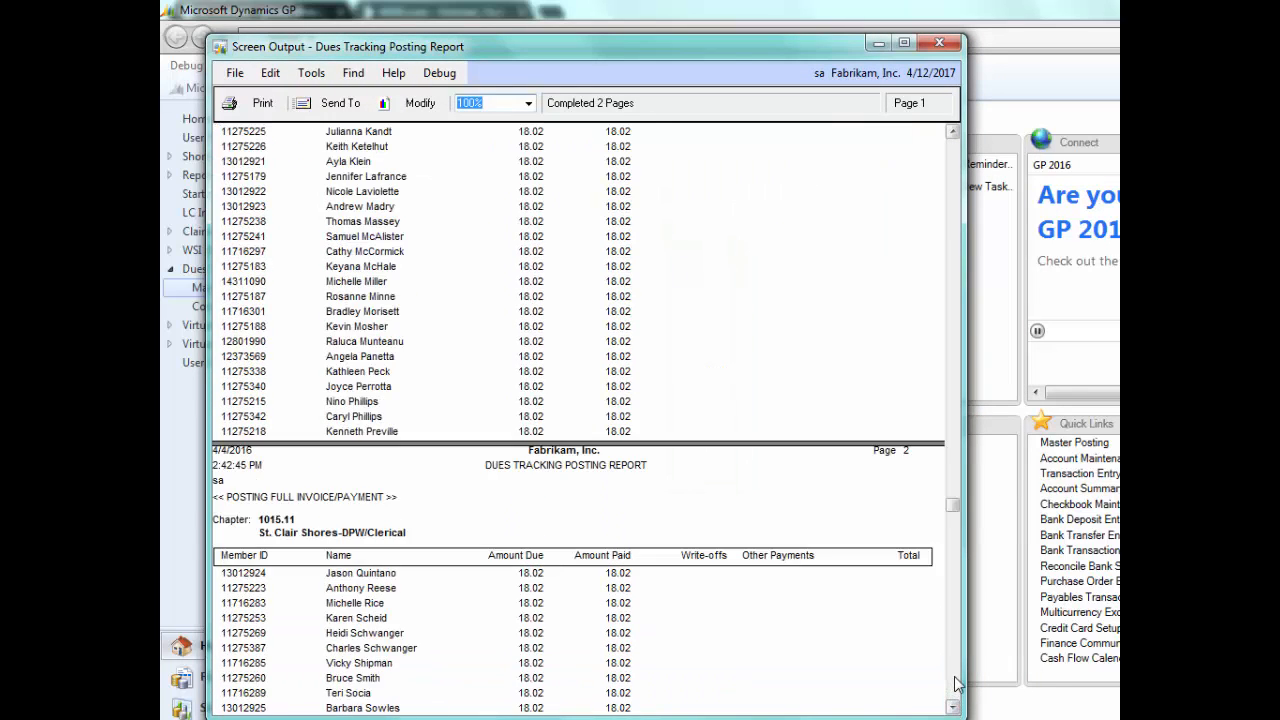
click(955, 686)
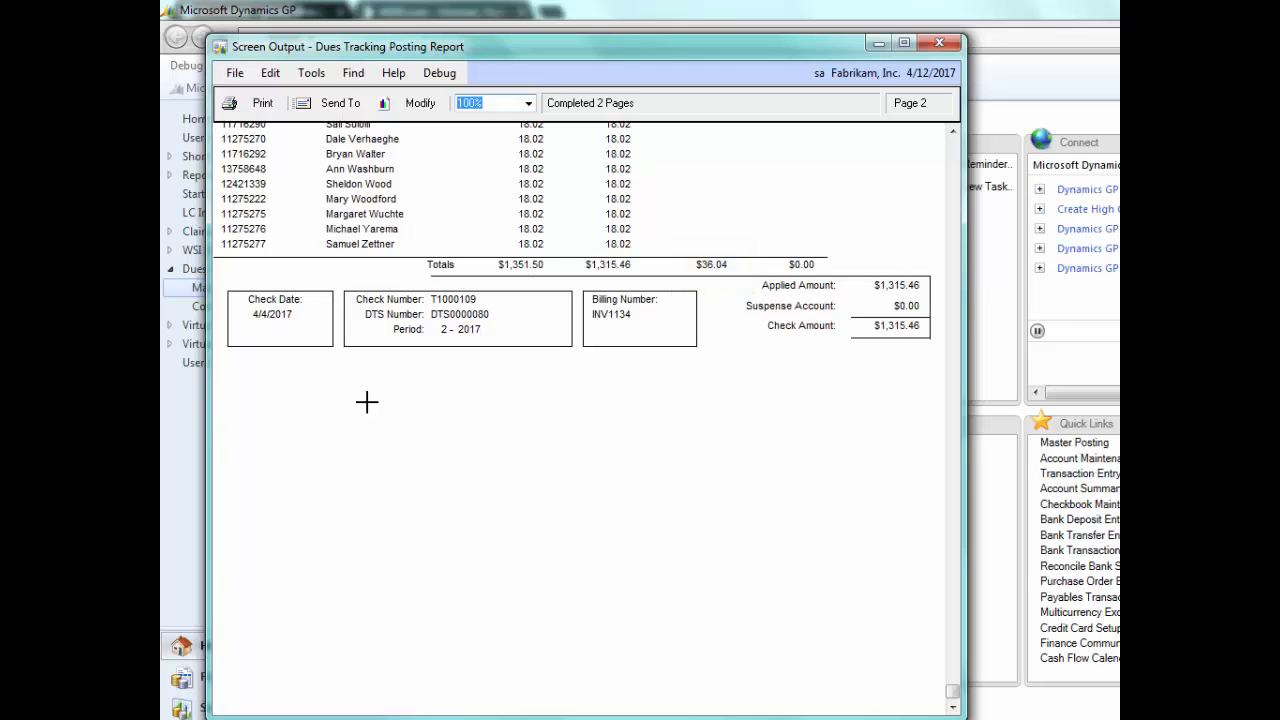
click(938, 45)
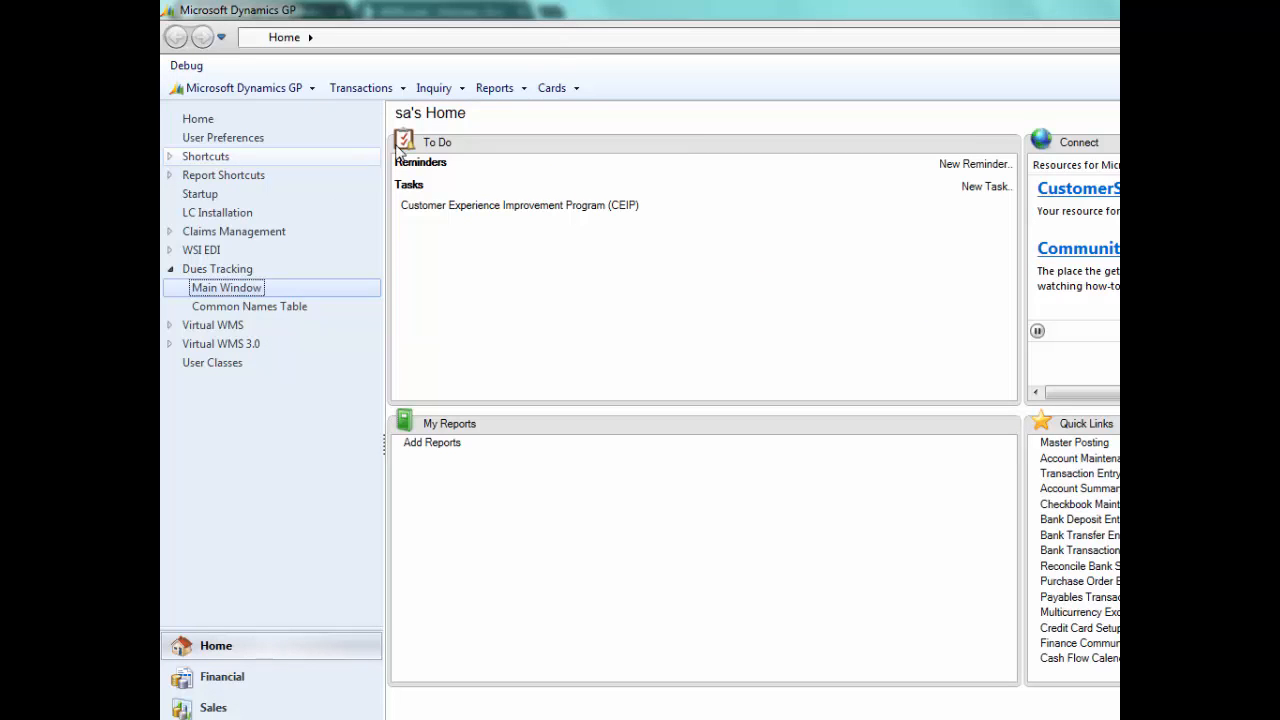
- Print the receivables Aged Trial Balance report using the demo option
click(503, 93)
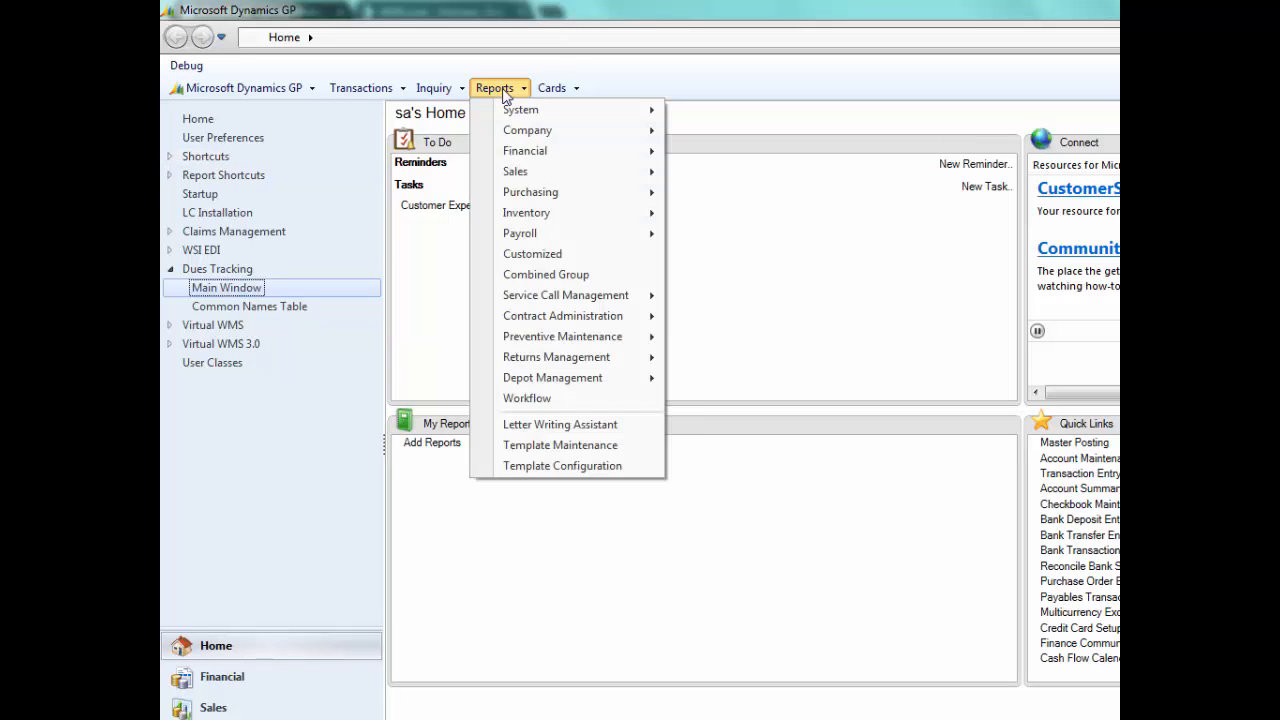
mouse_move(588, 171)
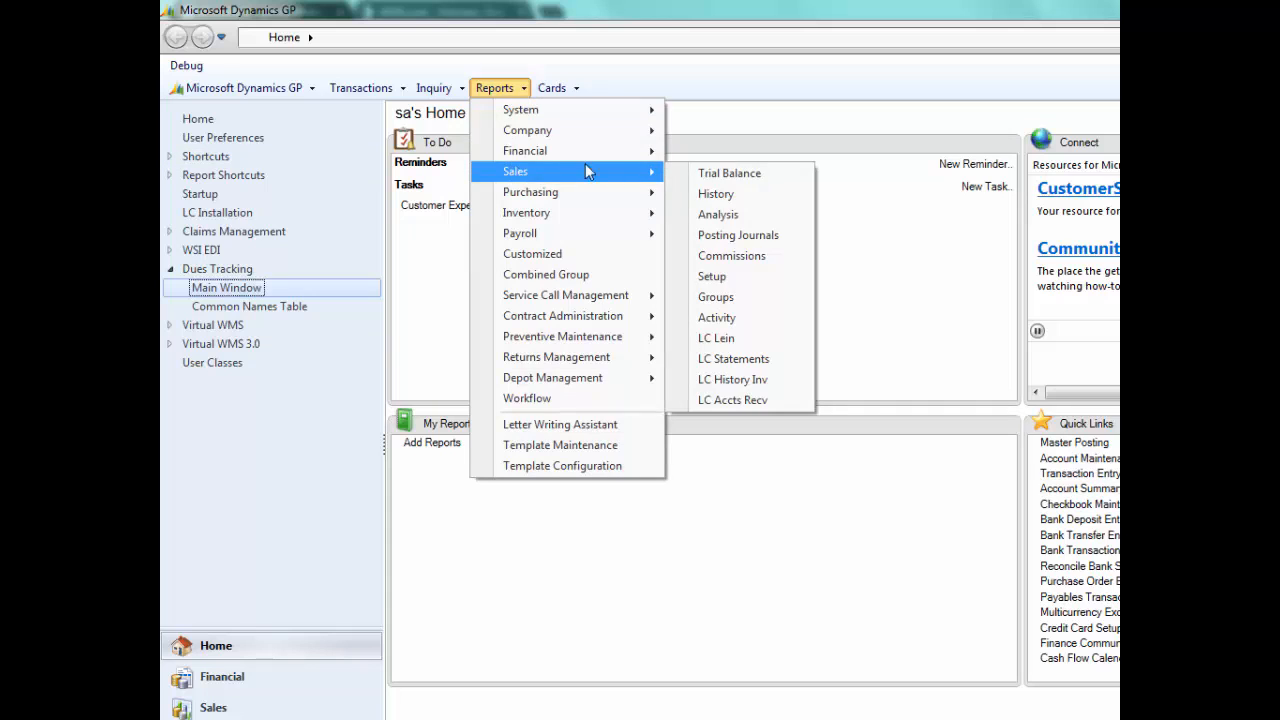
click(710, 174)
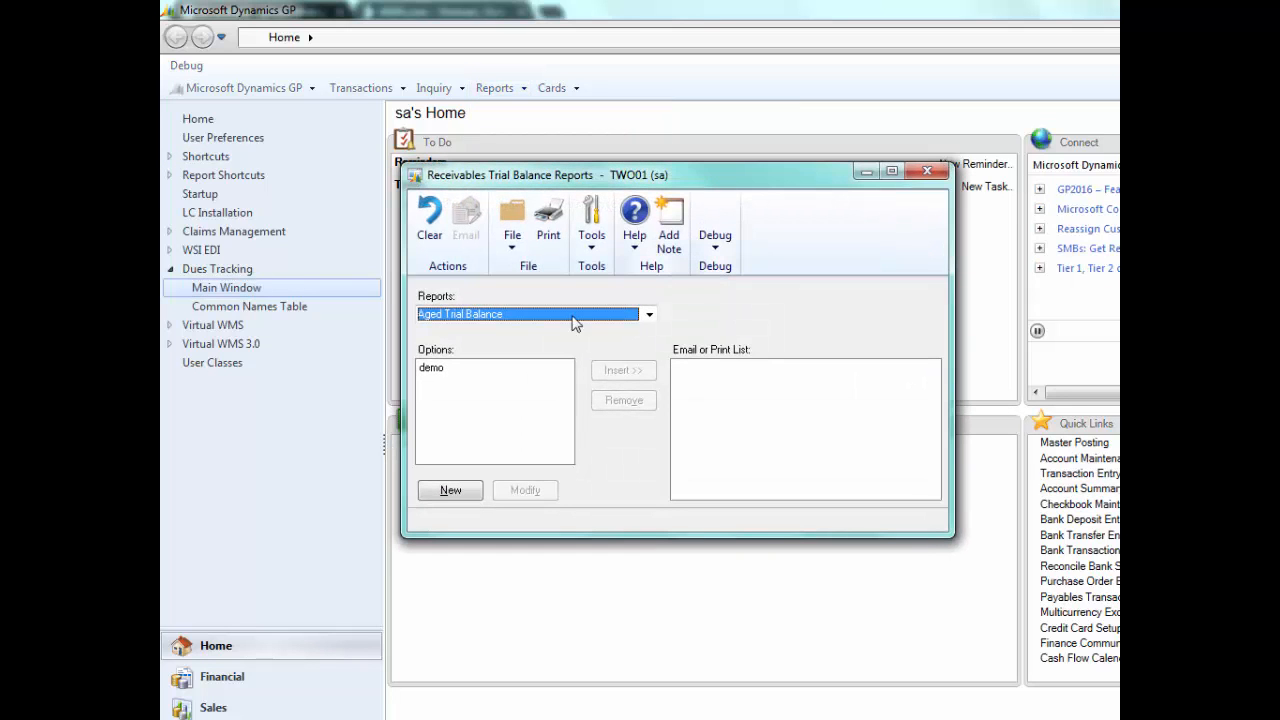
click(432, 370)
click(620, 371)
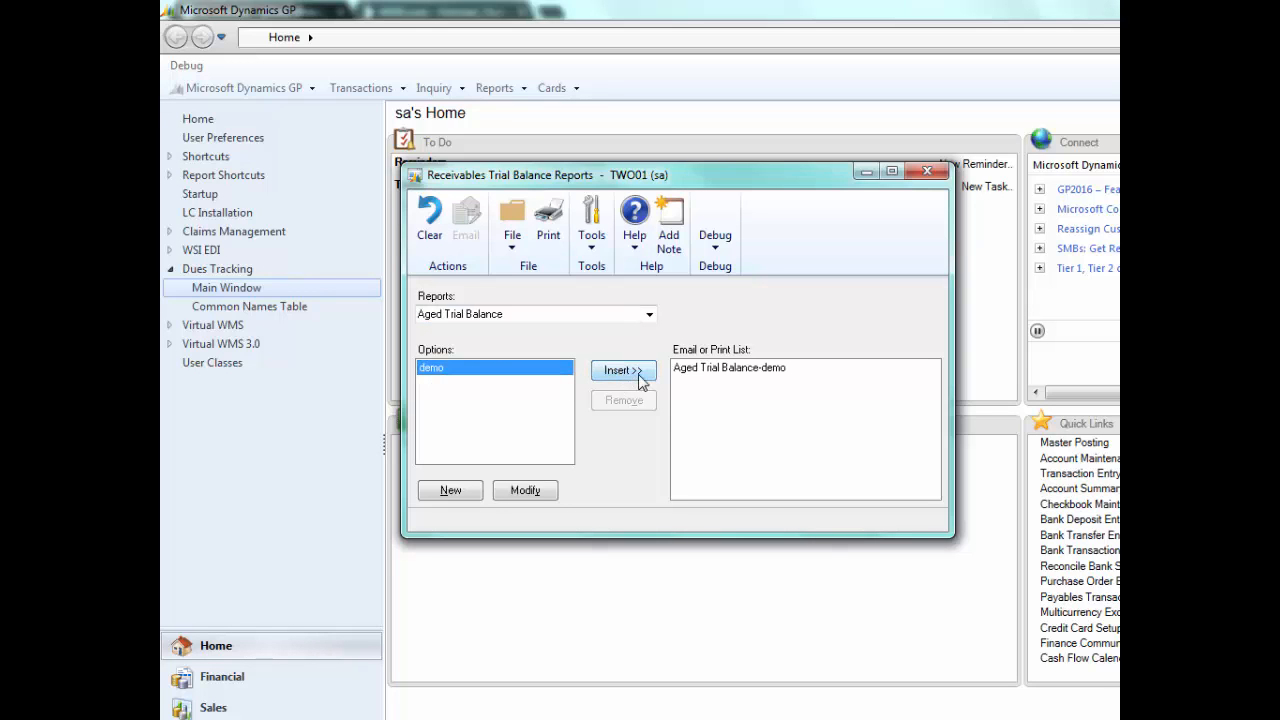
click(550, 225)
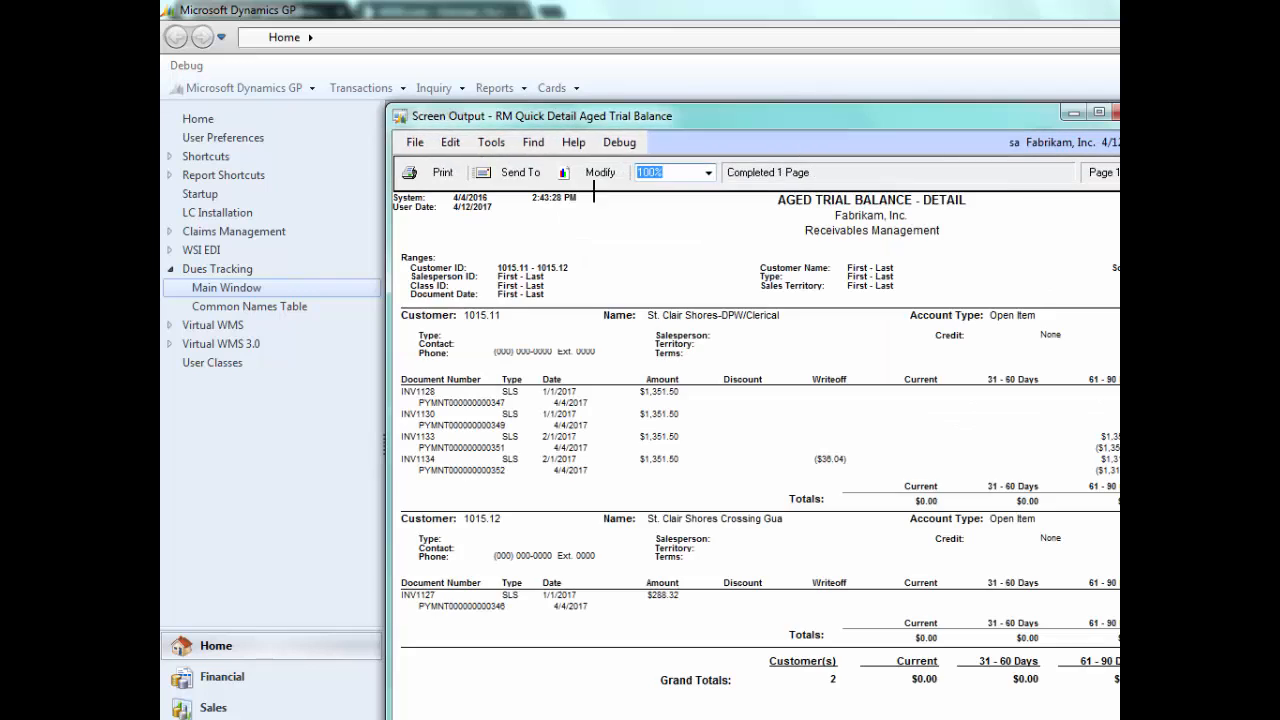
- Examine the aged trial balance for the chapters' invoices, payments and write-off, then close the report windows
drag(592, 123, 494, 54)
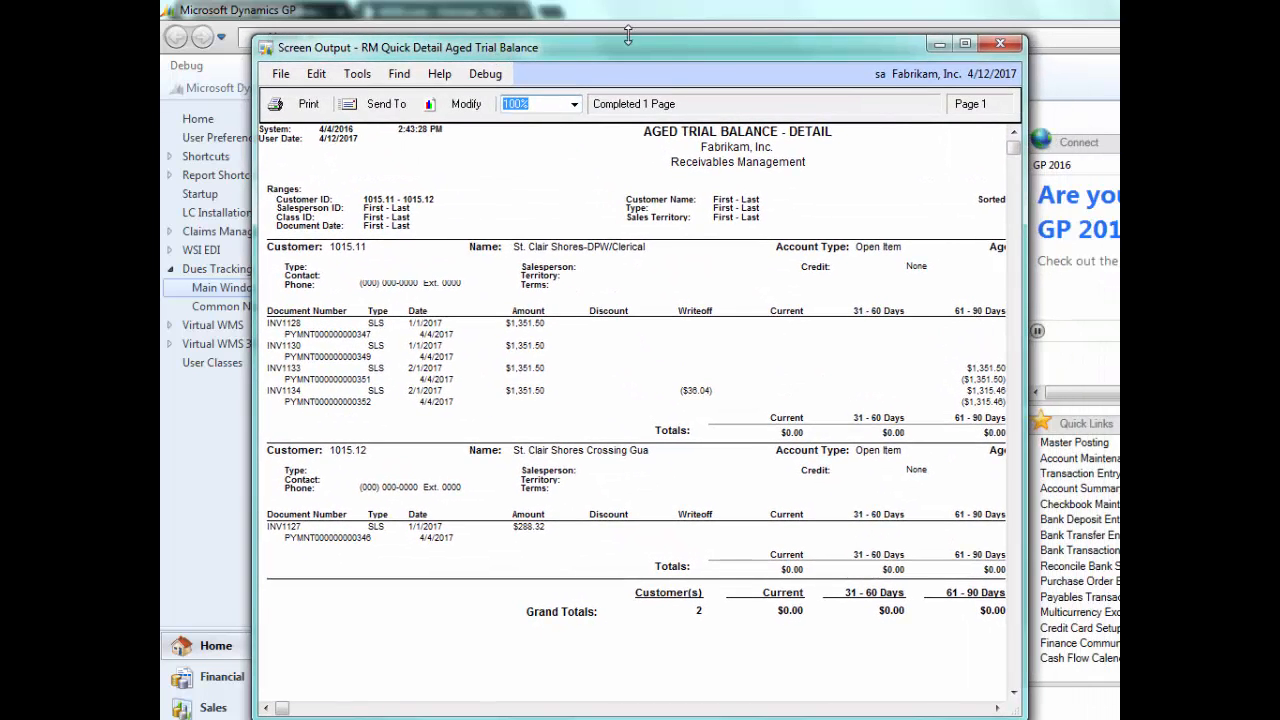
drag(624, 51, 551, 19)
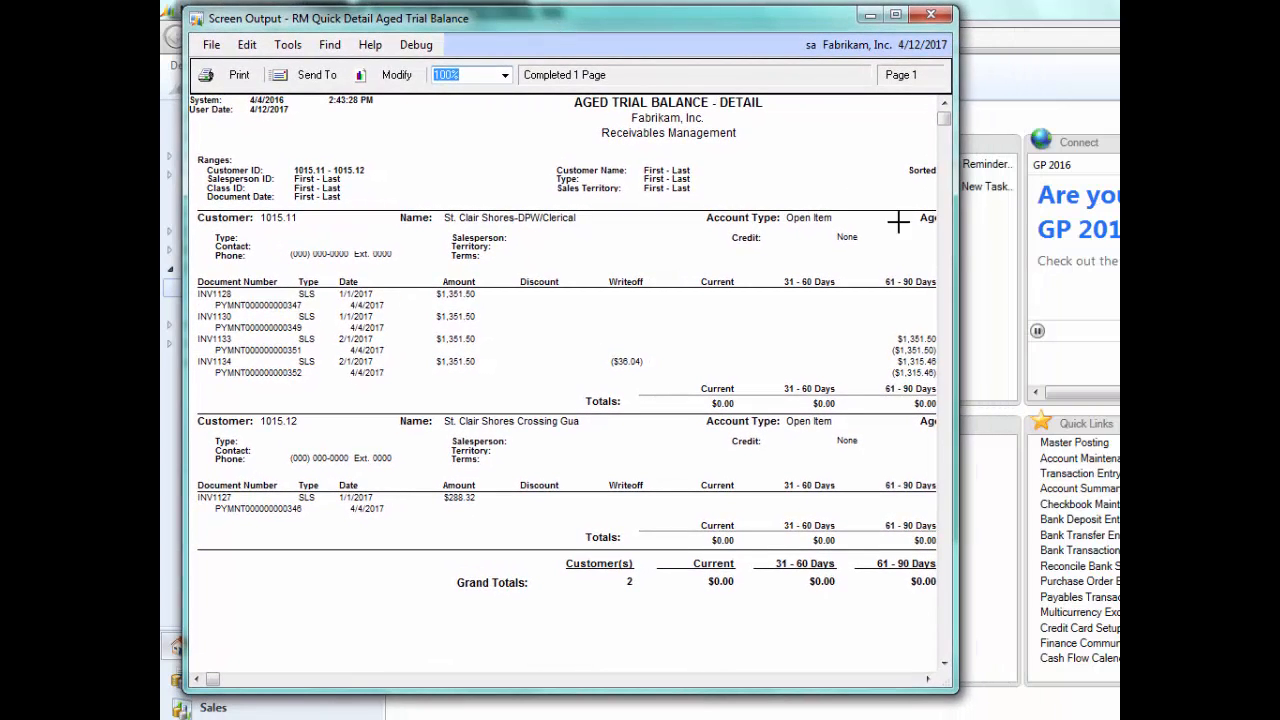
drag(980, 243, 1100, 243)
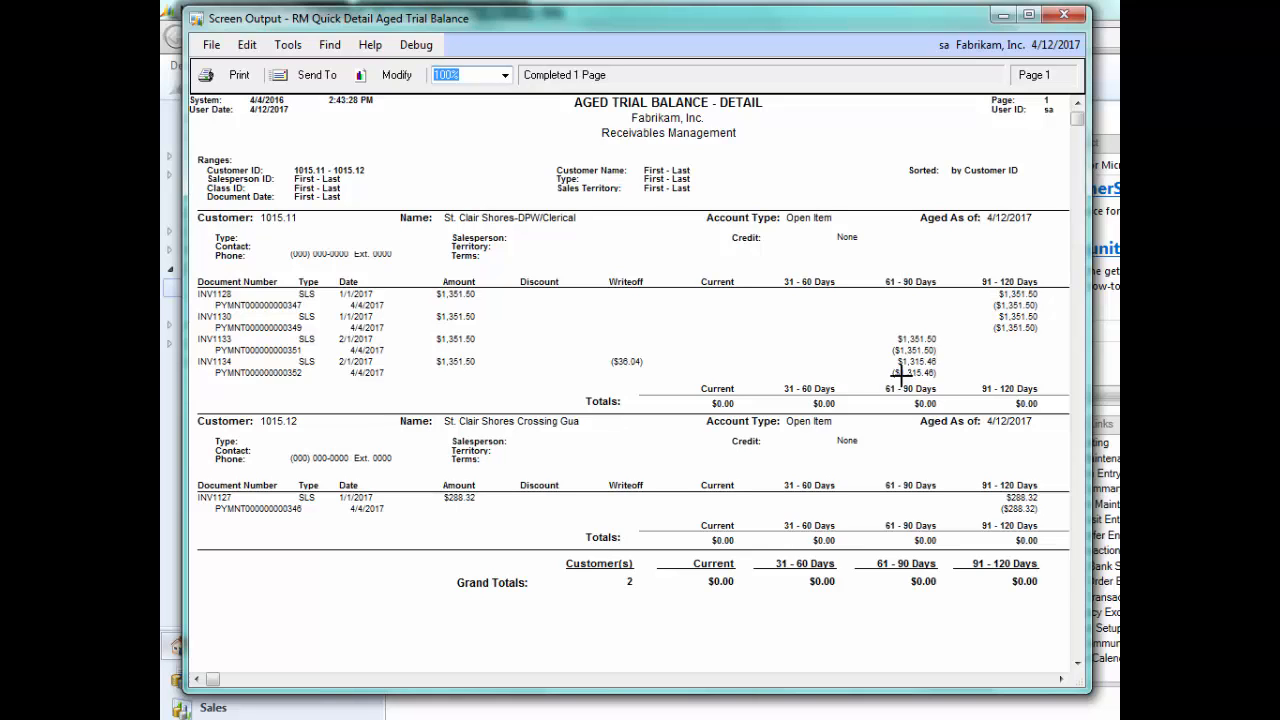
click(1066, 17)
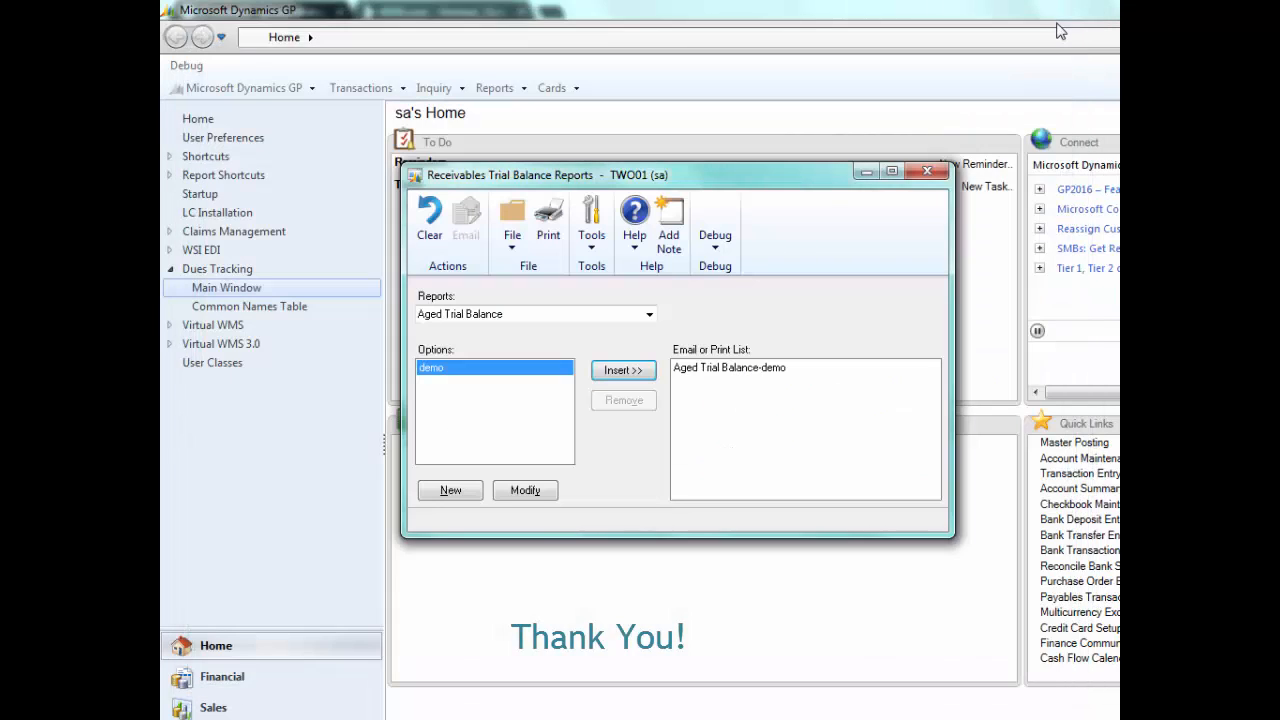
click(927, 172)
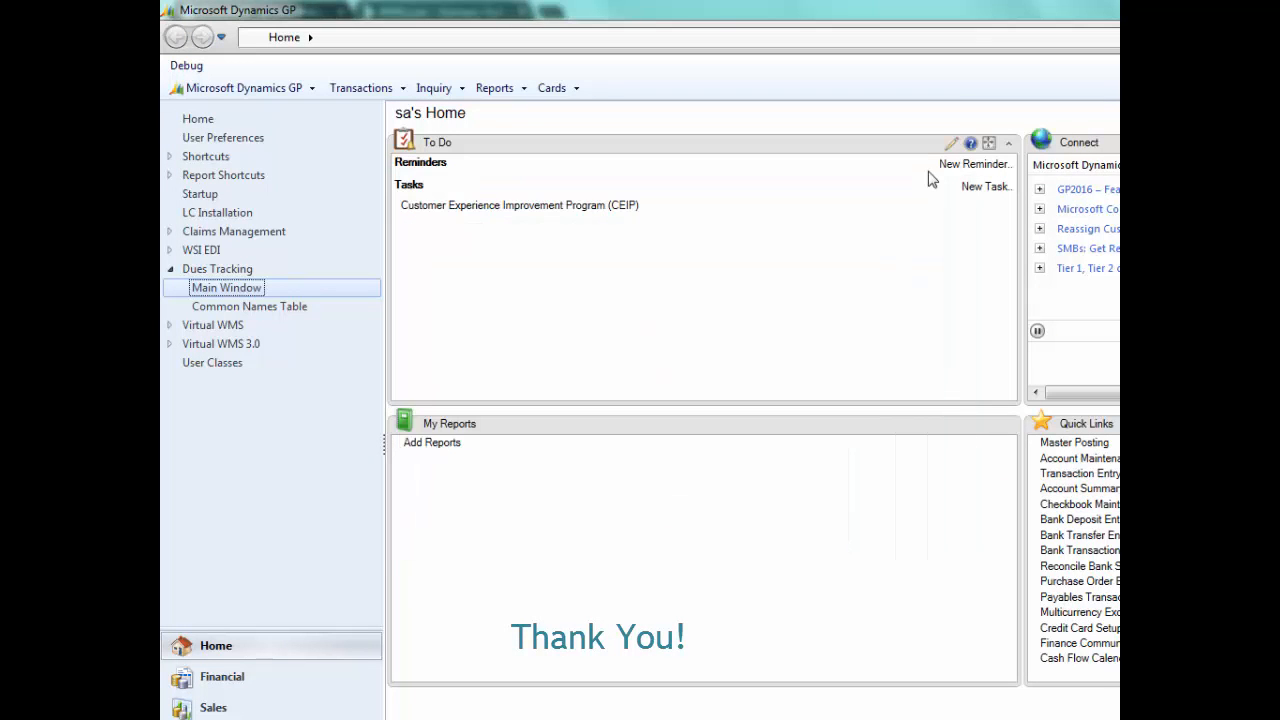